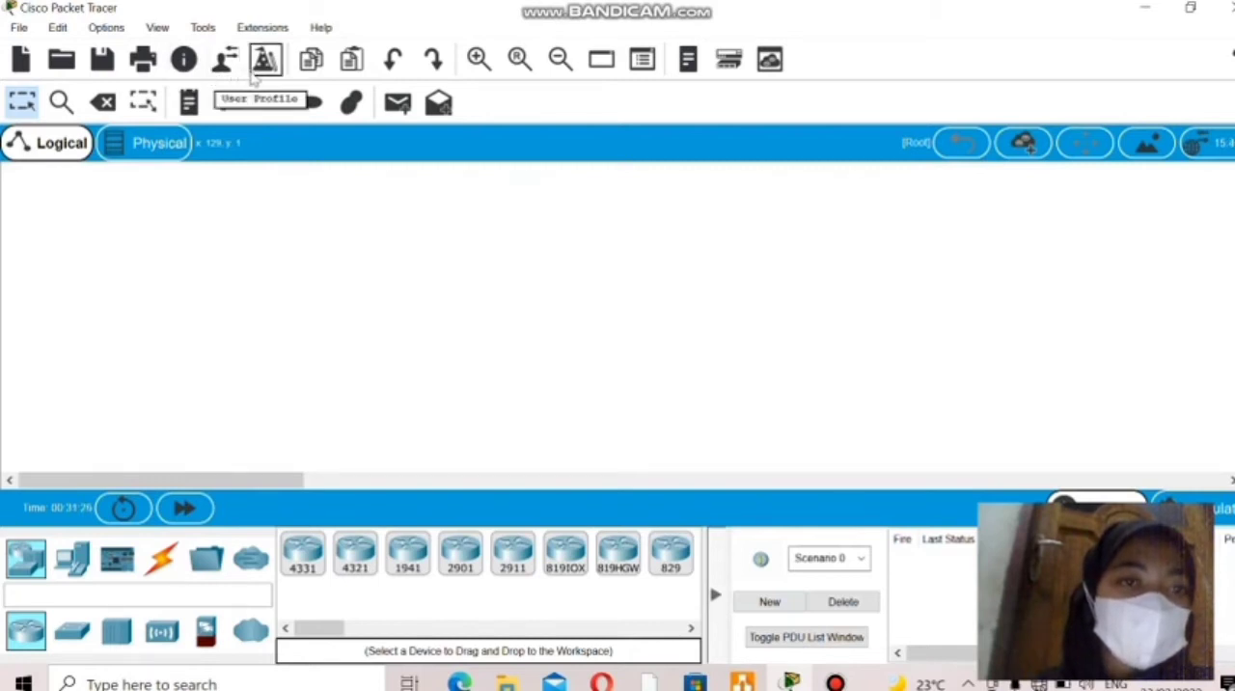
pyautogui.click(256, 71)
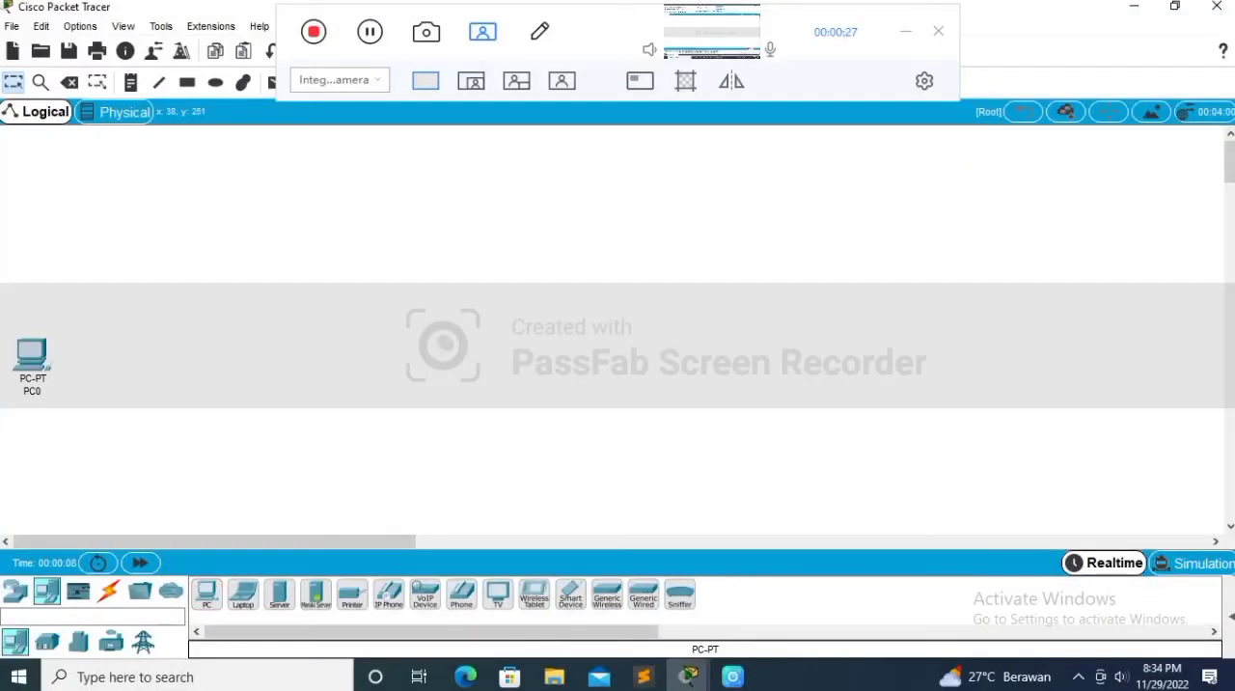
# Step: Place four more PCs beside and below PC0 to form a first group of five
pyautogui.click(206, 593)
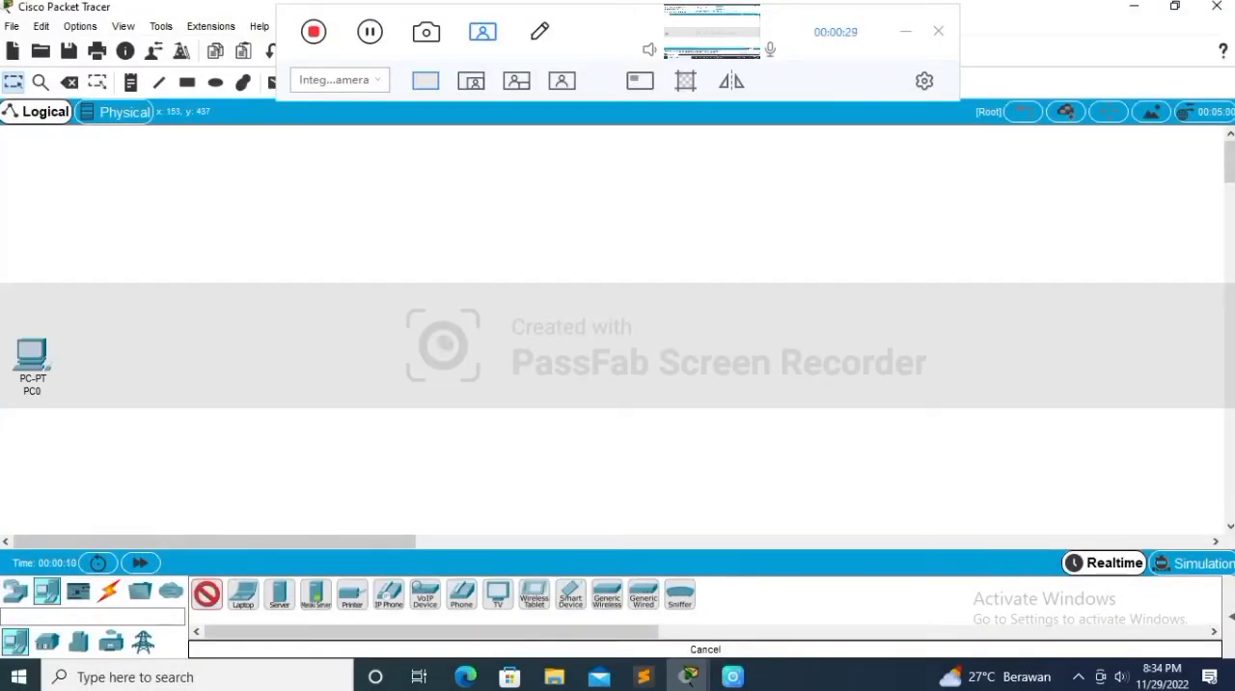
pyautogui.click(69, 439)
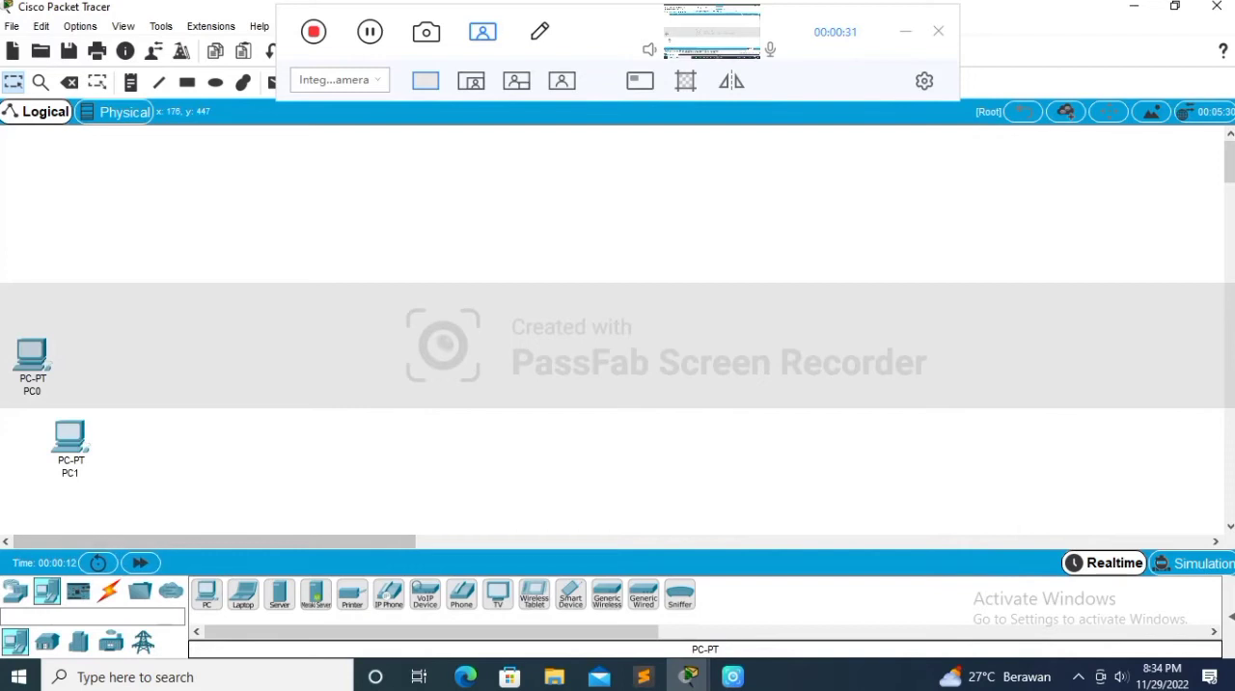
pyautogui.click(207, 594)
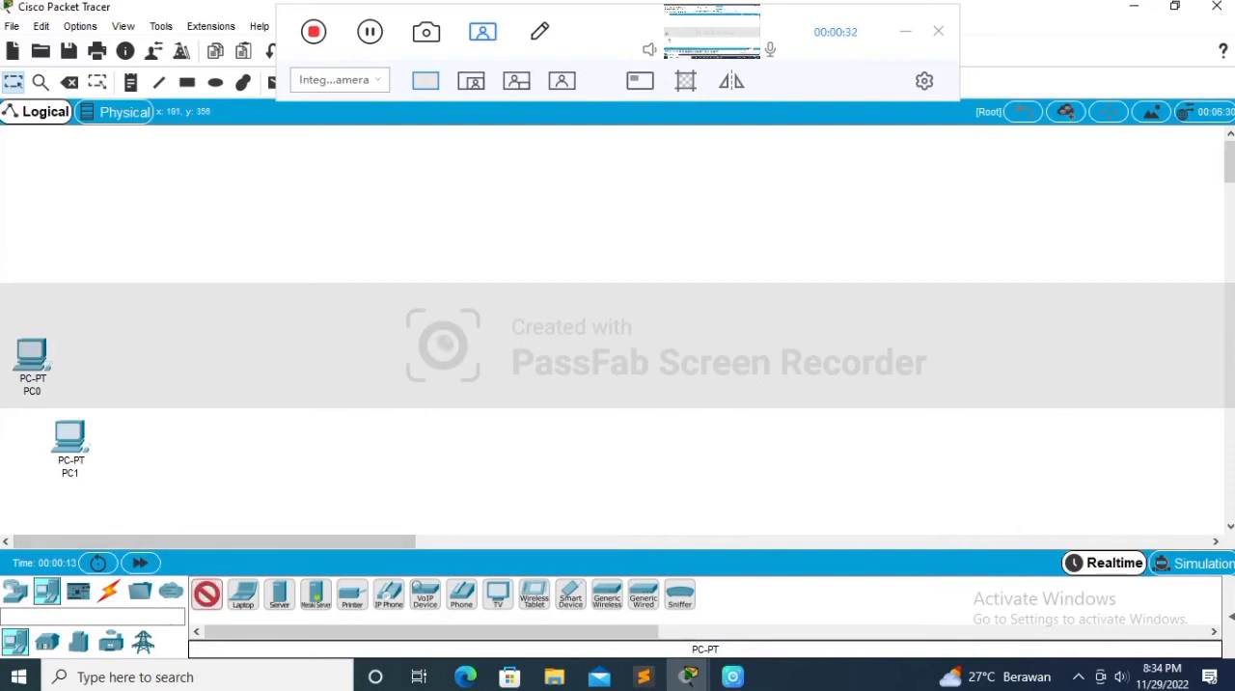
pyautogui.click(170, 449)
pyautogui.click(207, 594)
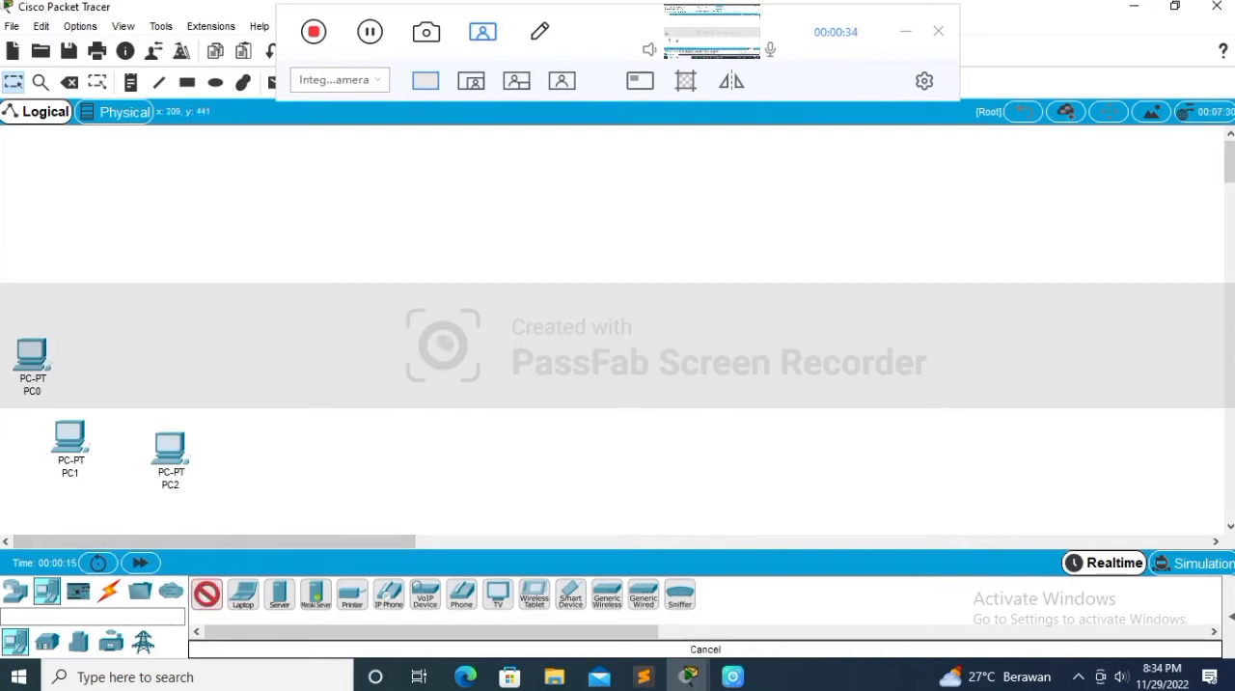
pyautogui.click(223, 413)
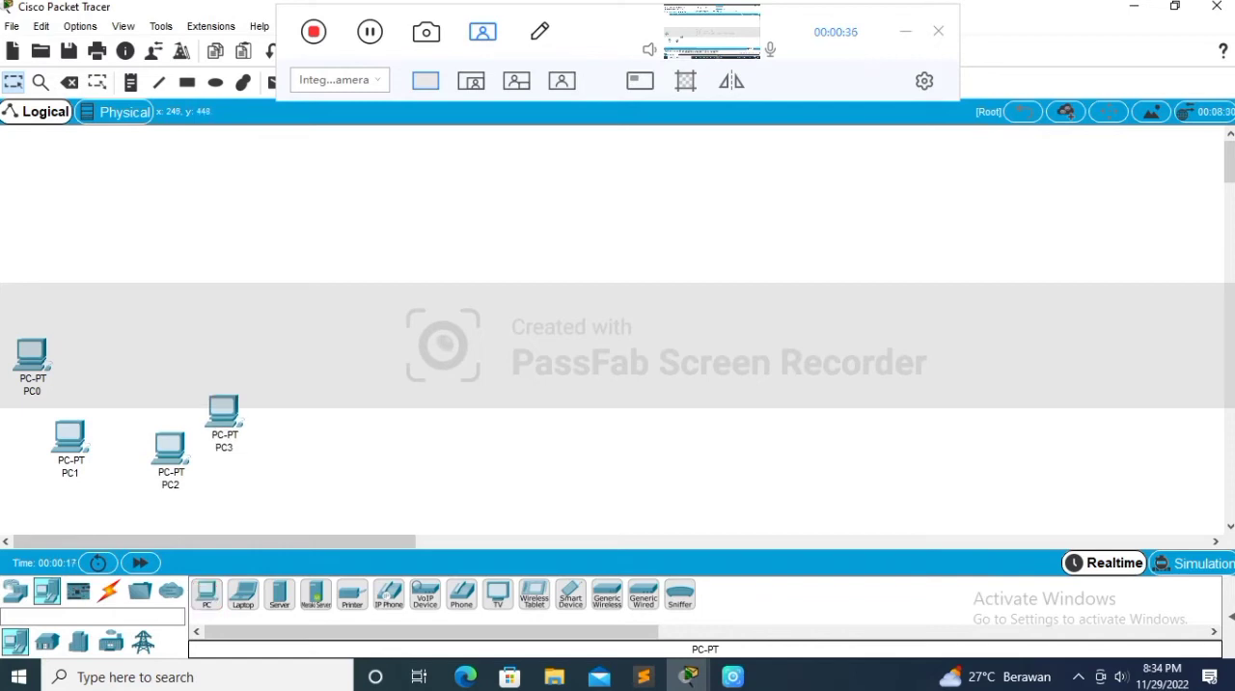
pyautogui.click(207, 593)
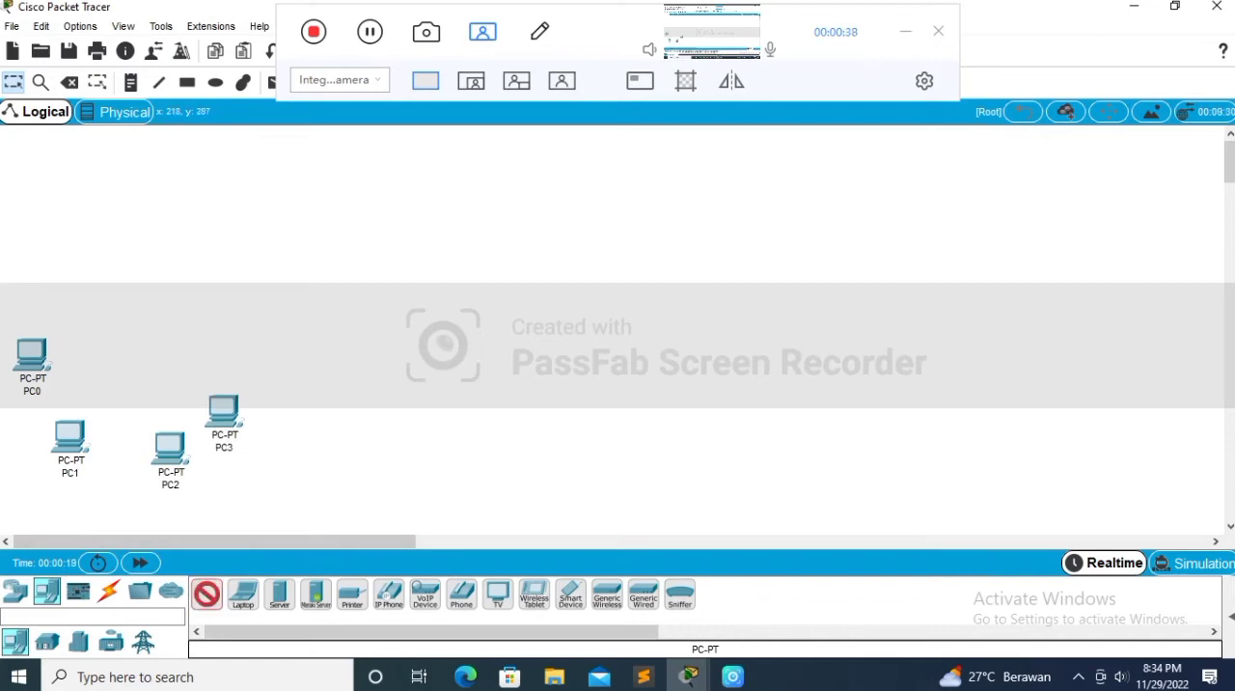
pyautogui.click(195, 361)
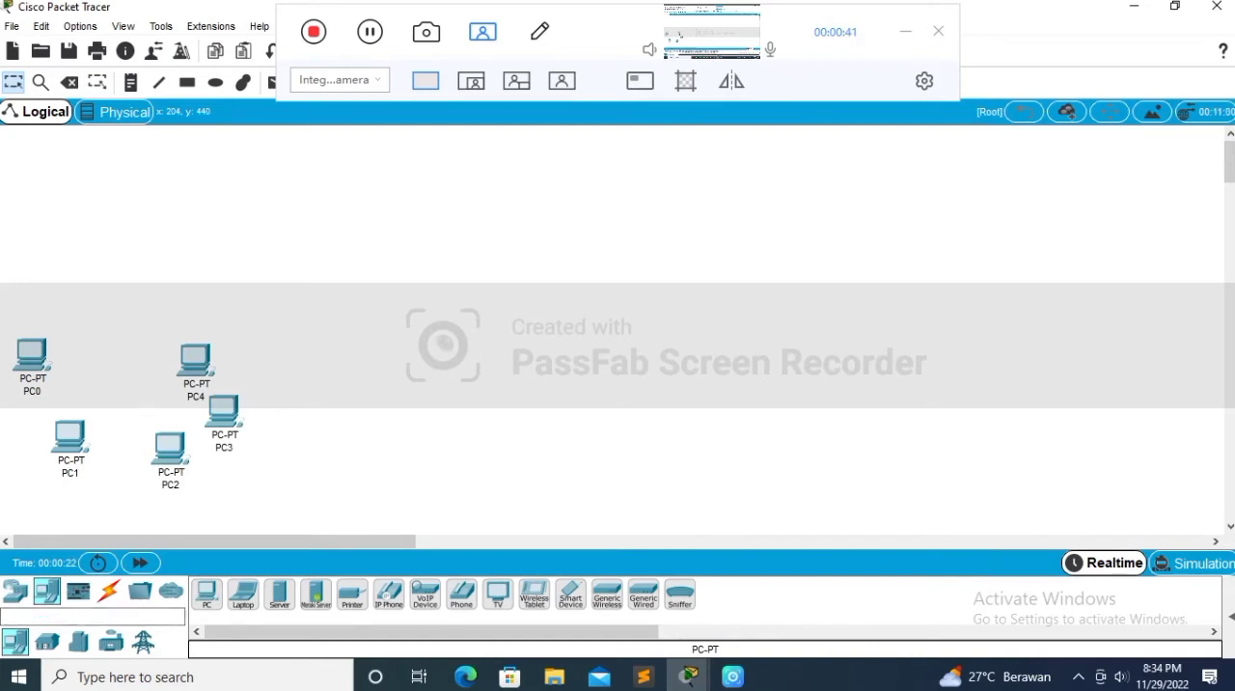
# Step: Place a second group of four PCs in the middle of the workspace and shift its uppermost PC slightly left
pyautogui.click(206, 594)
pyautogui.click(427, 353)
pyautogui.click(207, 594)
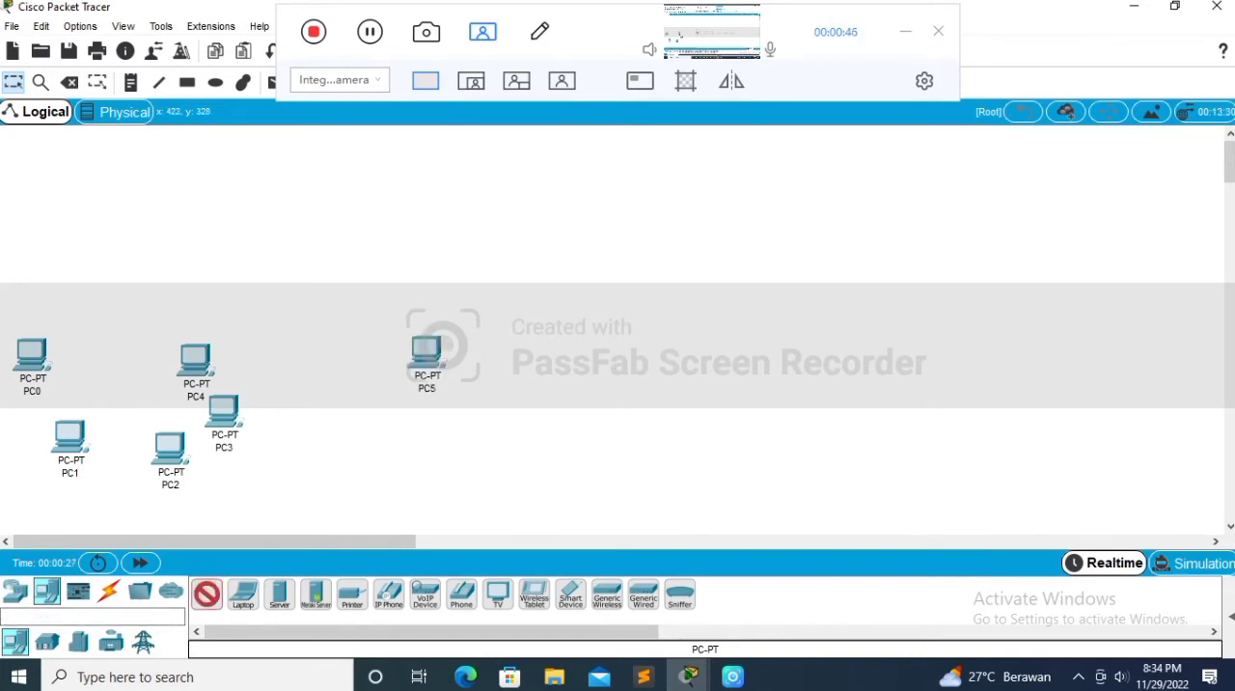
pyautogui.click(381, 425)
pyautogui.click(206, 594)
pyautogui.click(471, 440)
pyautogui.click(206, 593)
pyautogui.click(506, 398)
pyautogui.moveTo(427, 353); pyautogui.dragTo(387, 358)
# Step: Place a third group of six PCs to the right of the four-PC group
pyautogui.click(206, 593)
pyautogui.click(707, 388)
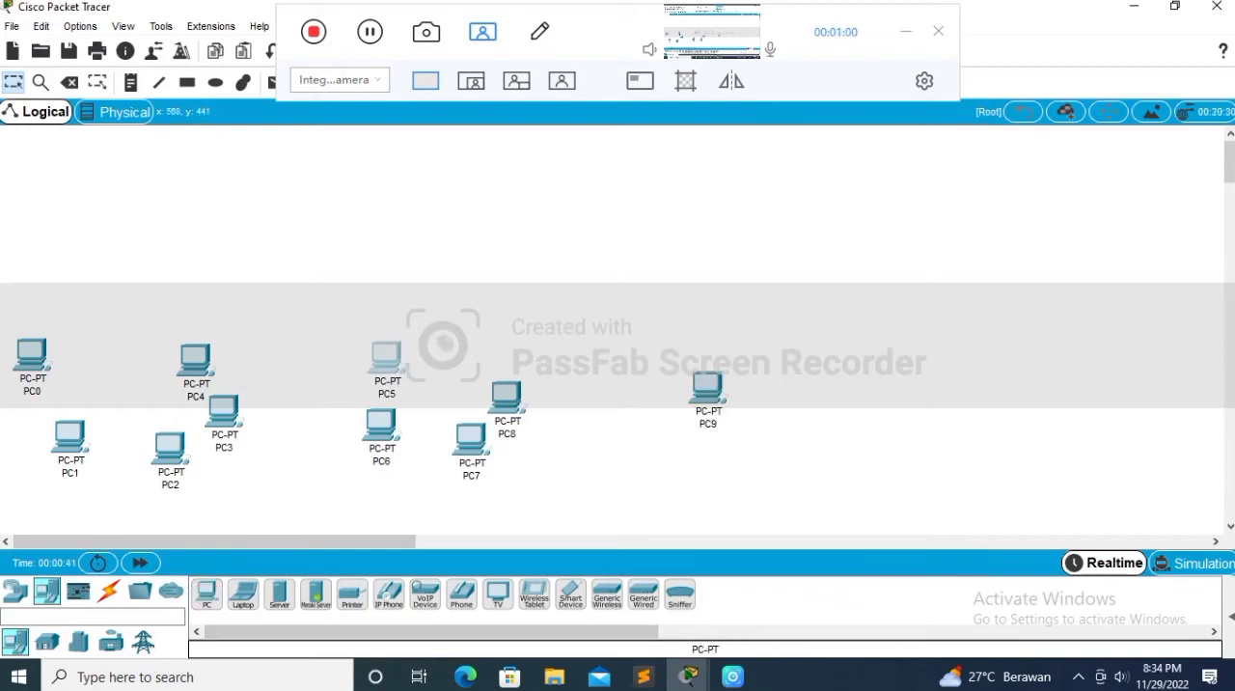
pyautogui.click(206, 594)
pyautogui.click(663, 341)
pyautogui.click(207, 593)
pyautogui.click(763, 444)
pyautogui.click(207, 594)
pyautogui.click(818, 400)
pyautogui.click(206, 593)
pyautogui.click(860, 337)
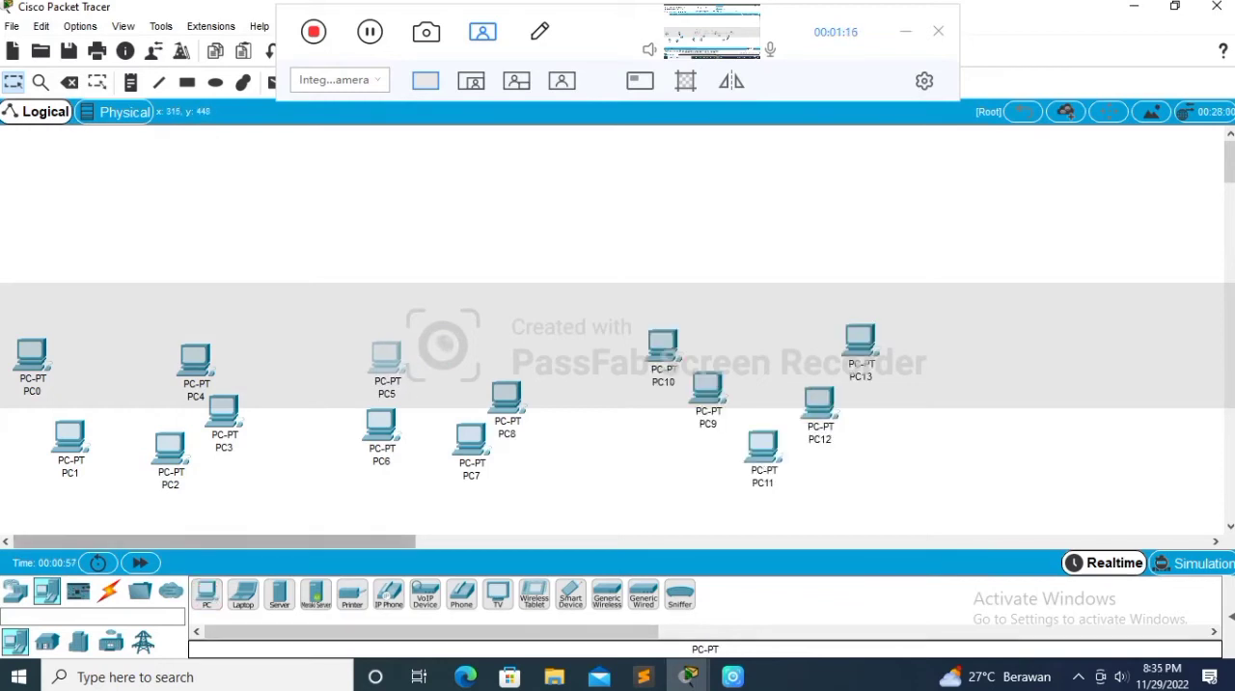
pyautogui.click(206, 593)
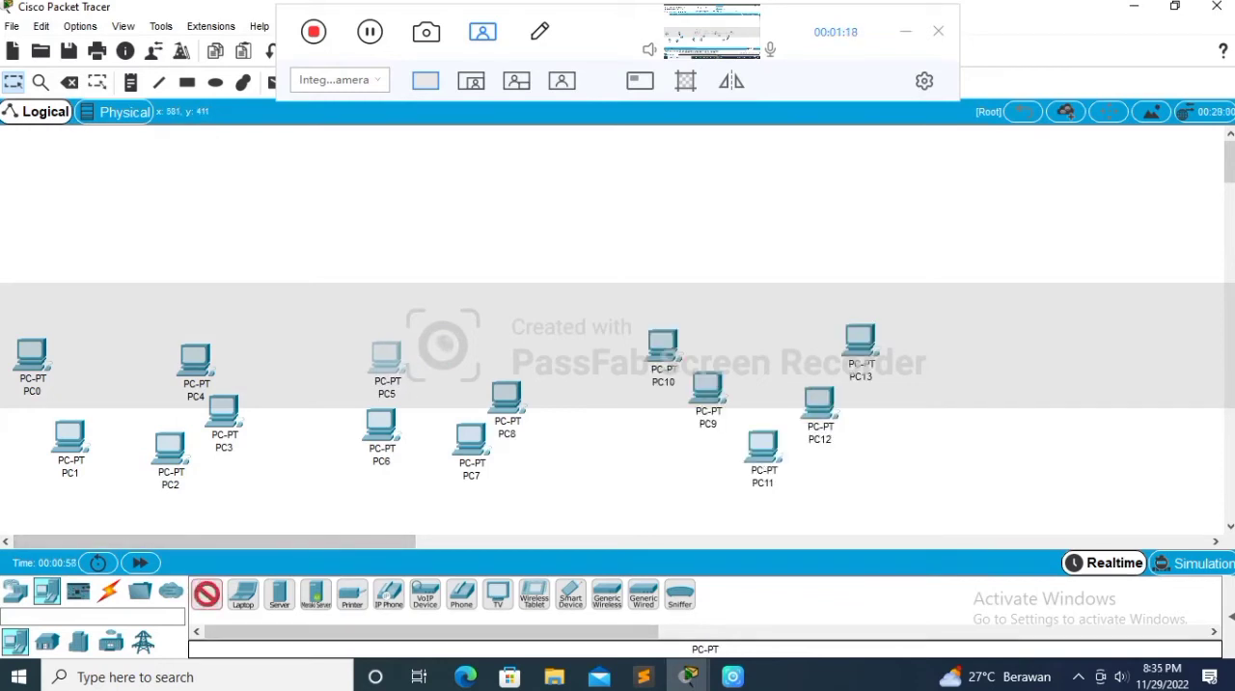
pyautogui.click(724, 442)
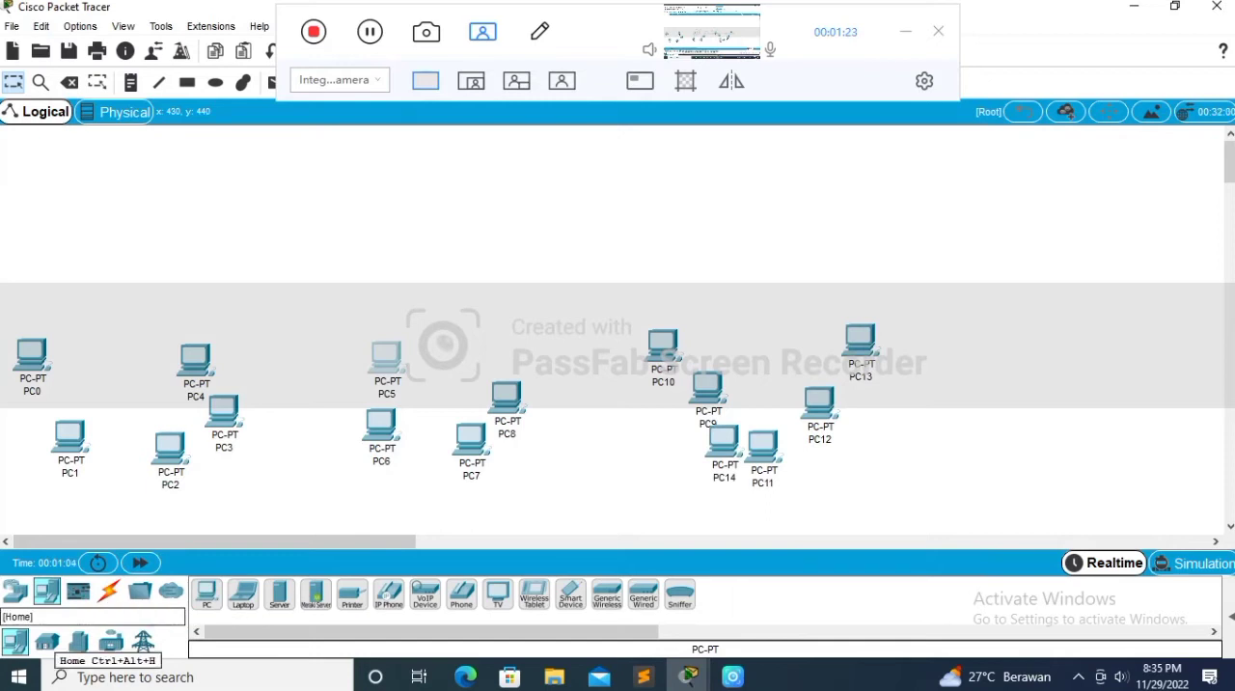
# Step: Add three PT-Hubs, one among the upper PCs of each of the three PC groups
pyautogui.click(47, 641)
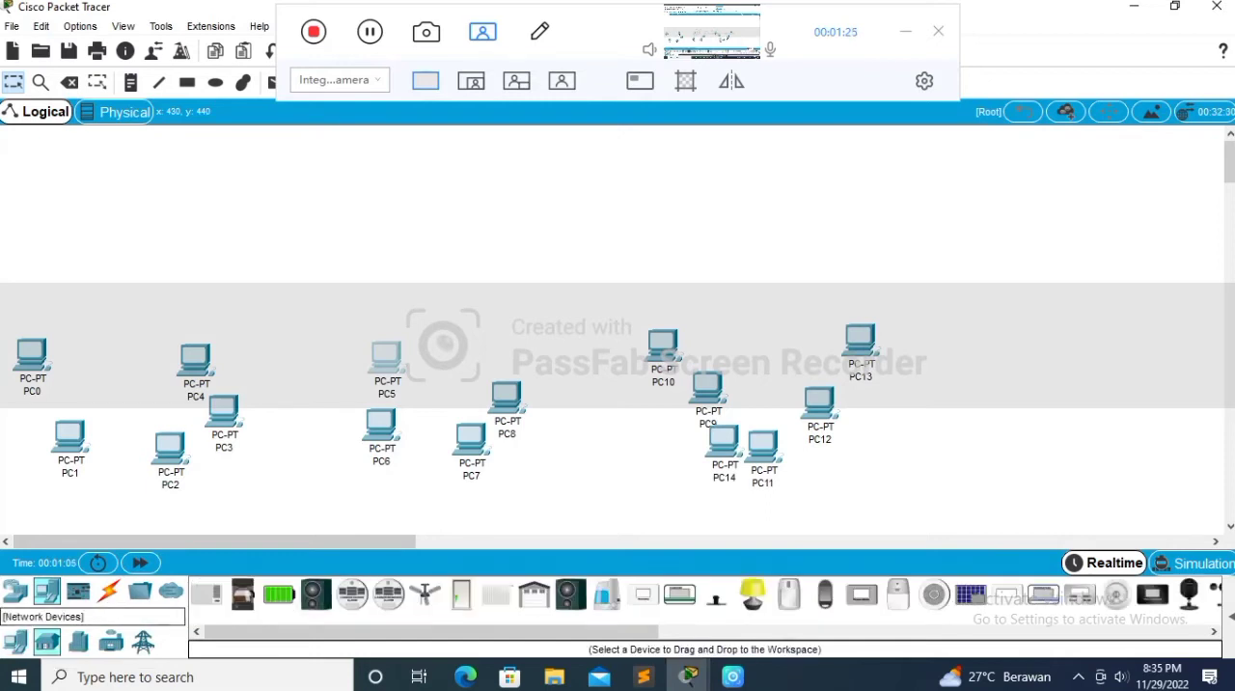
pyautogui.click(15, 591)
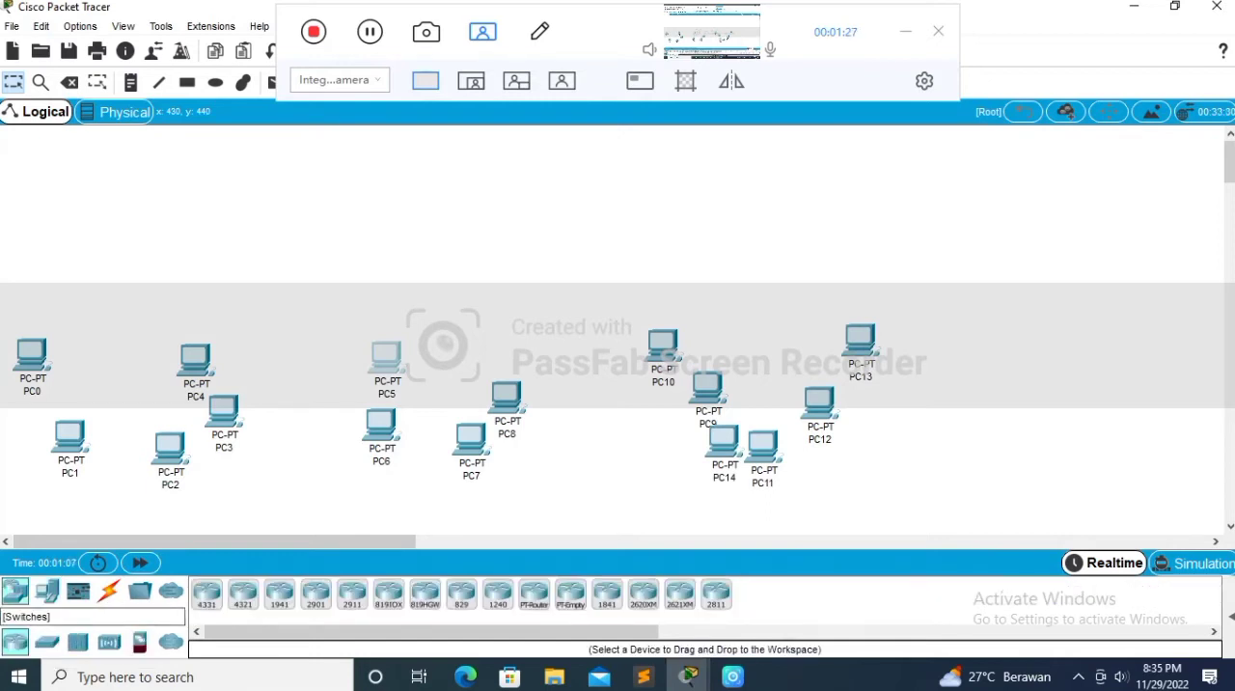
pyautogui.click(46, 642)
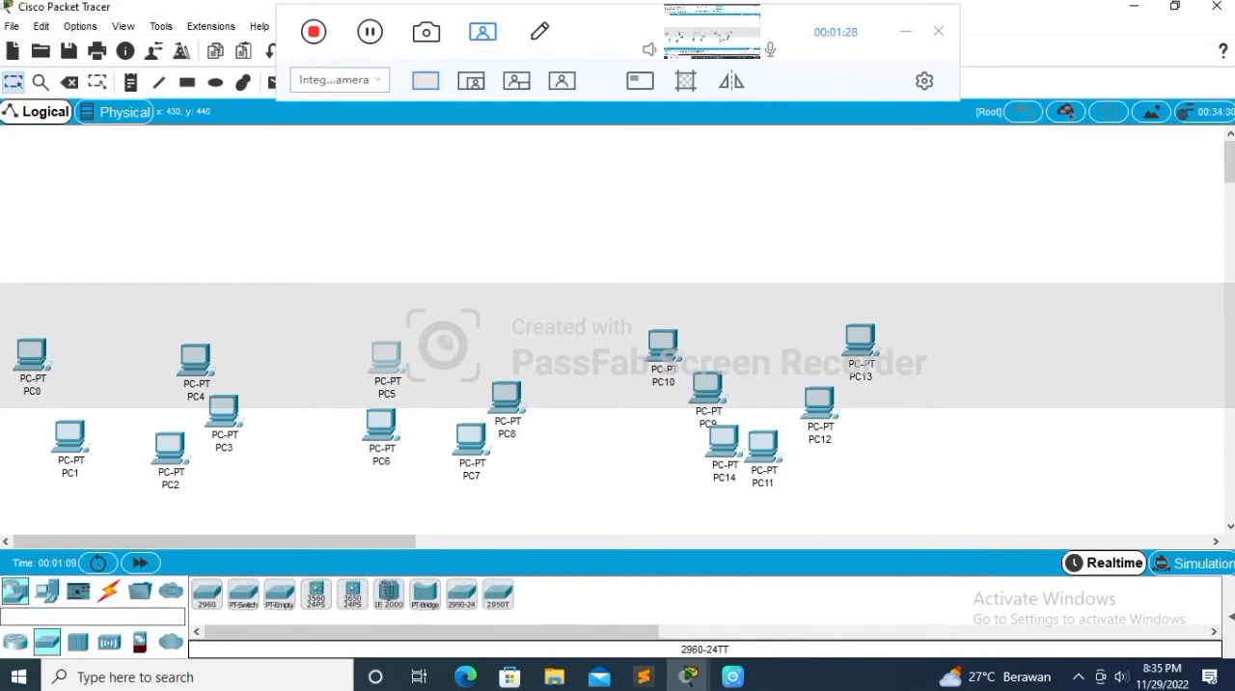
pyautogui.click(77, 642)
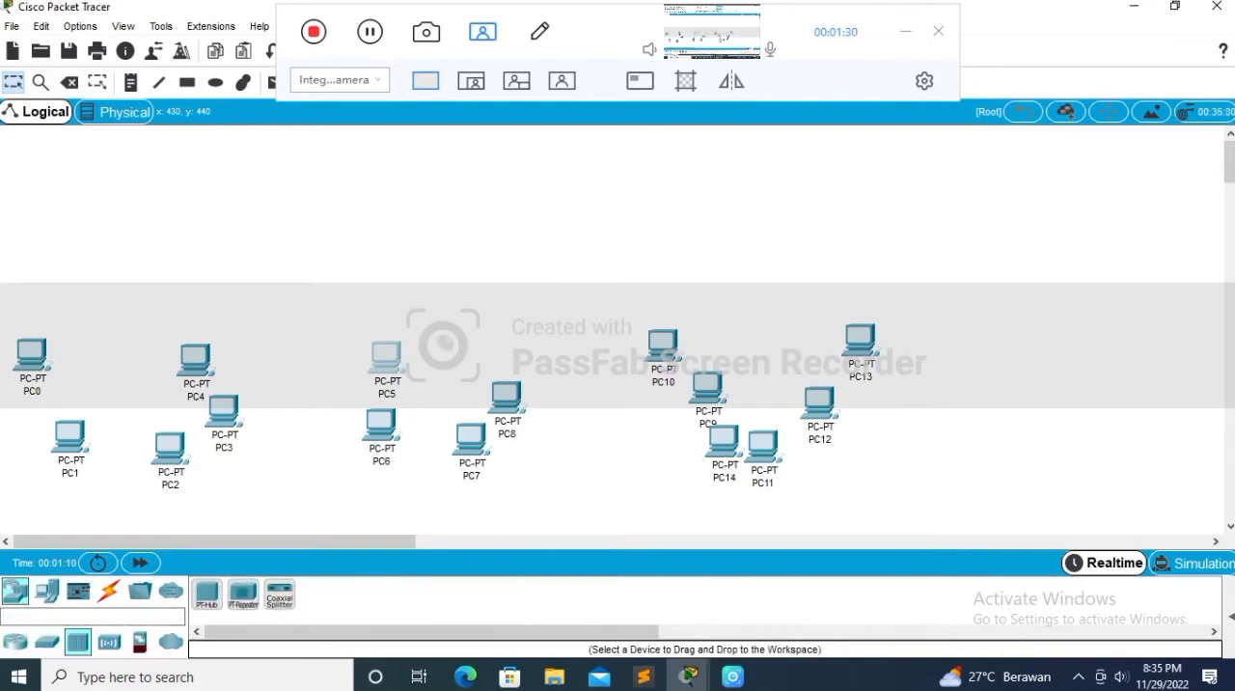
pyautogui.click(207, 593)
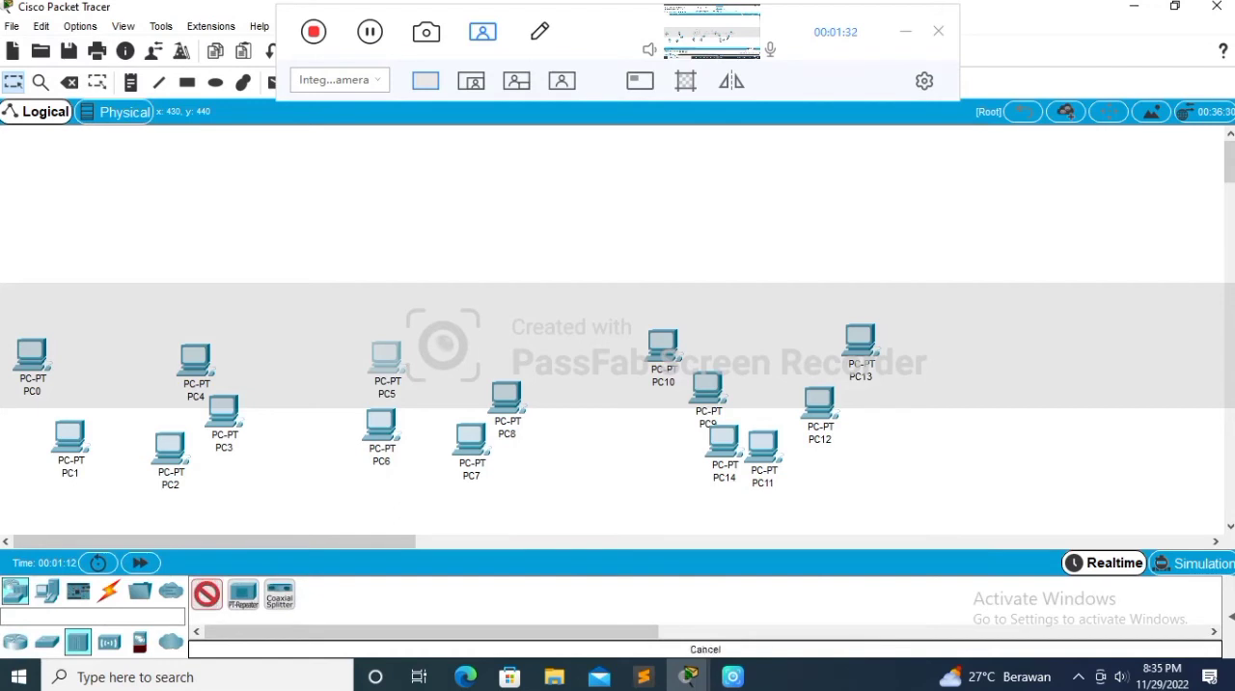
pyautogui.click(115, 352)
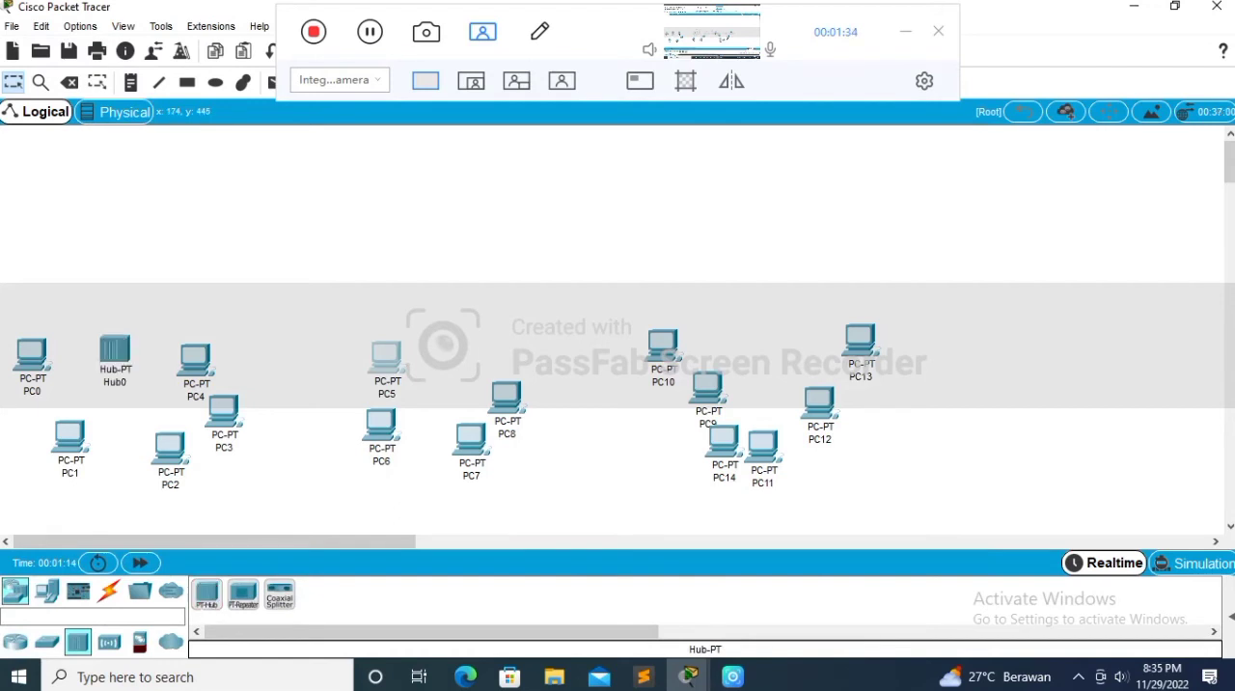
pyautogui.click(206, 594)
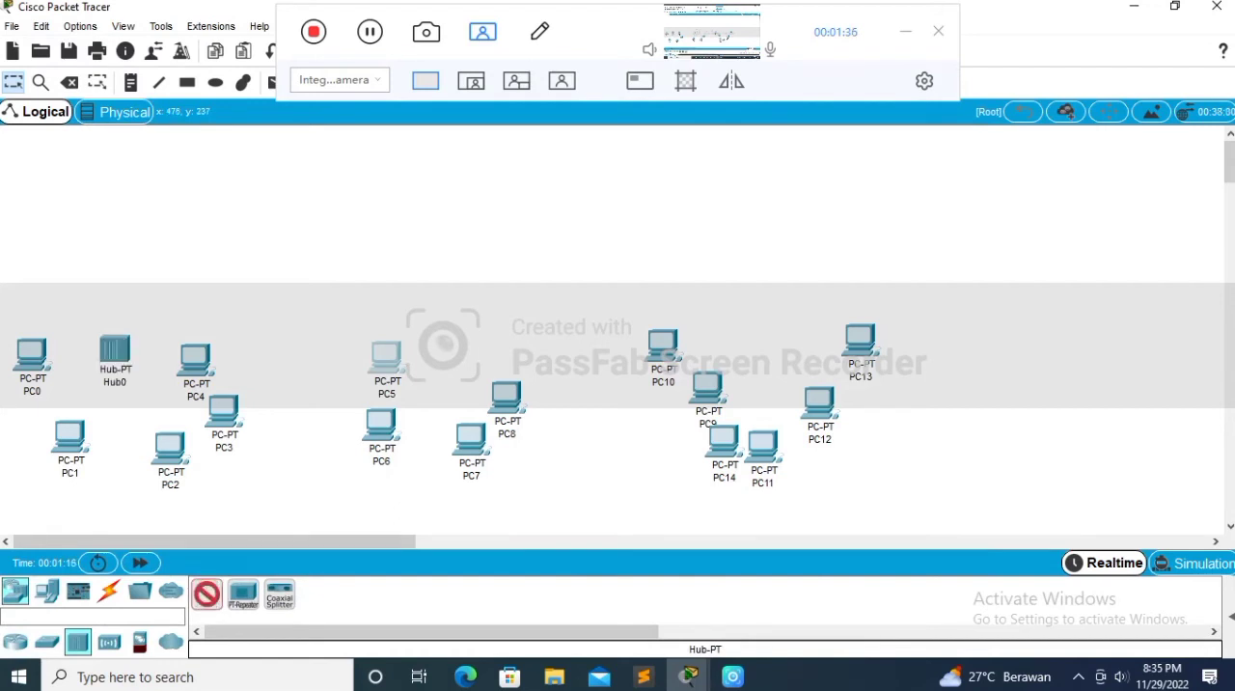
pyautogui.click(454, 356)
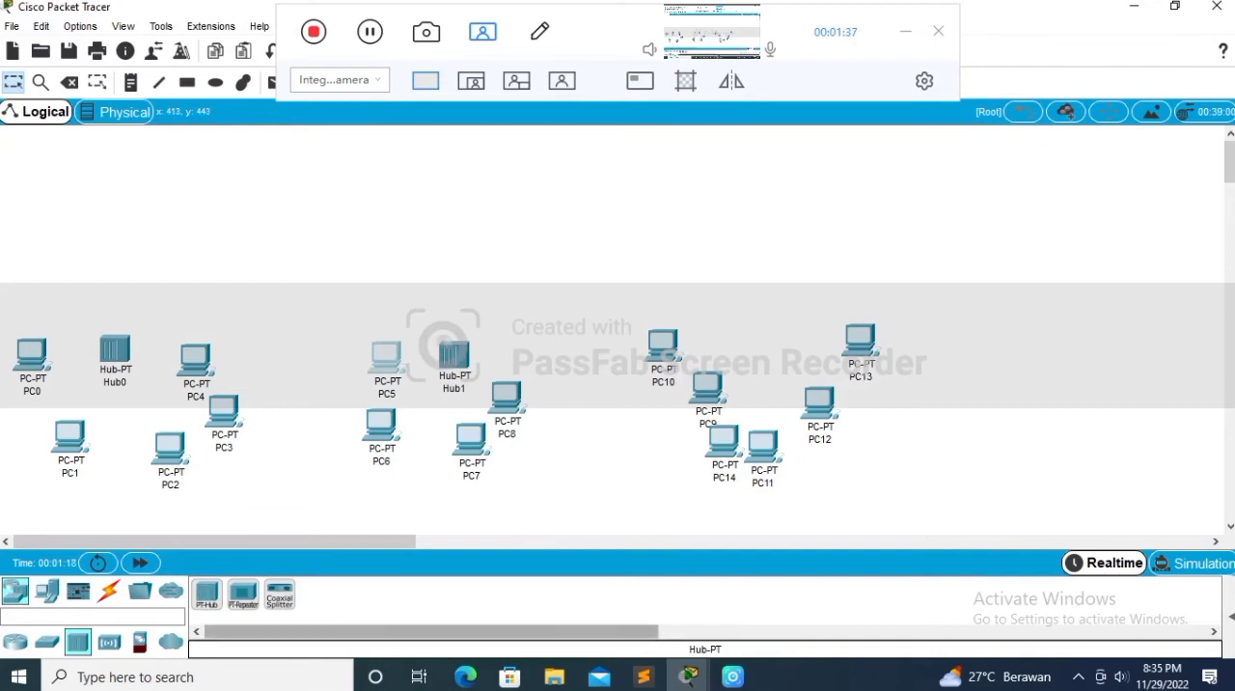
pyautogui.click(206, 593)
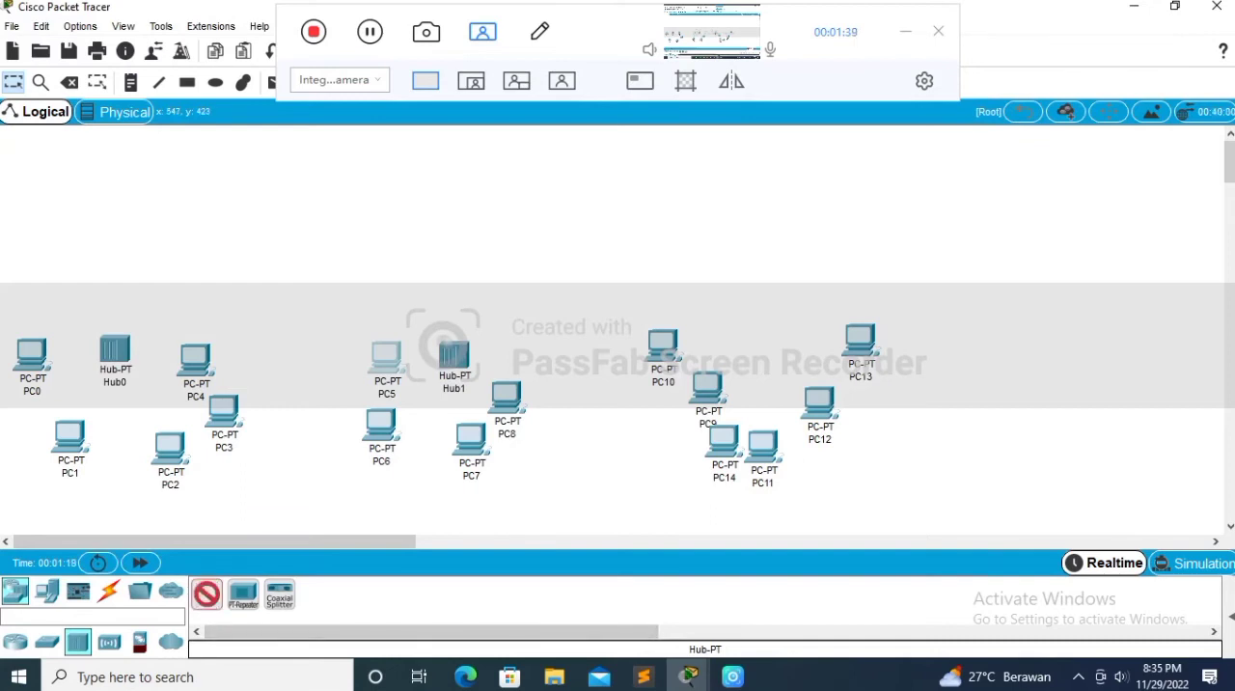
pyautogui.click(778, 346)
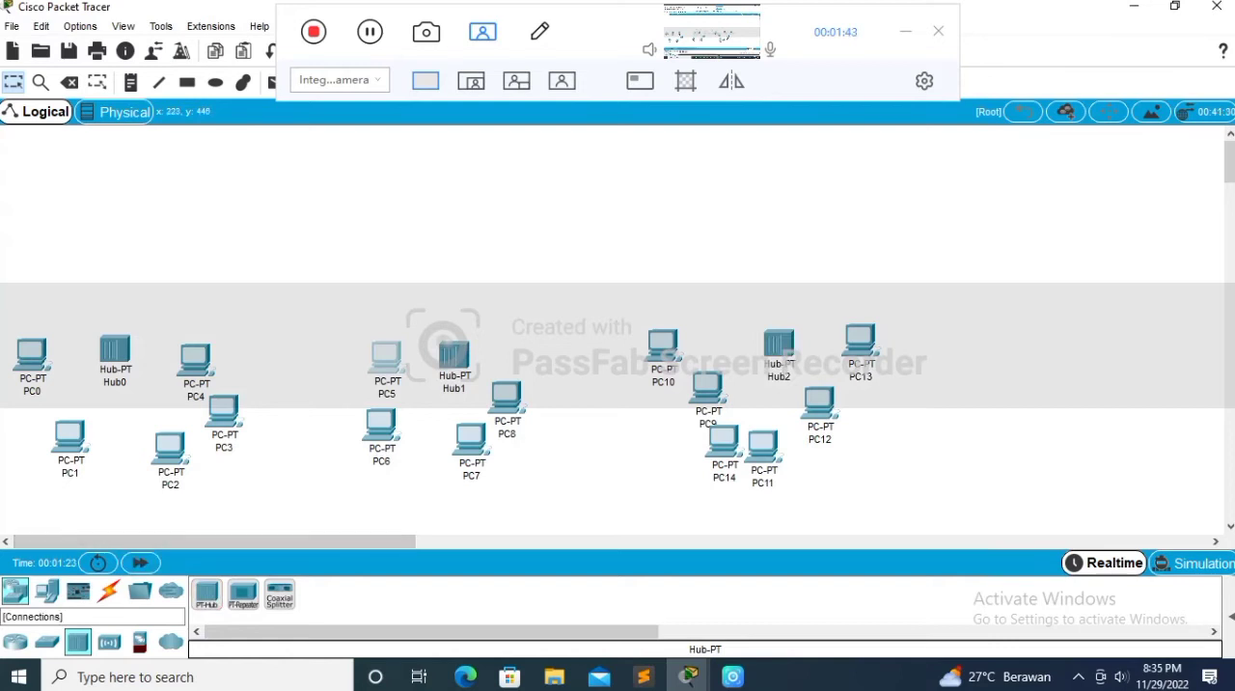
# Step: Connect PC0 to Hub0's FastEthernet0 port with a copper straight-through cable
pyautogui.click(108, 591)
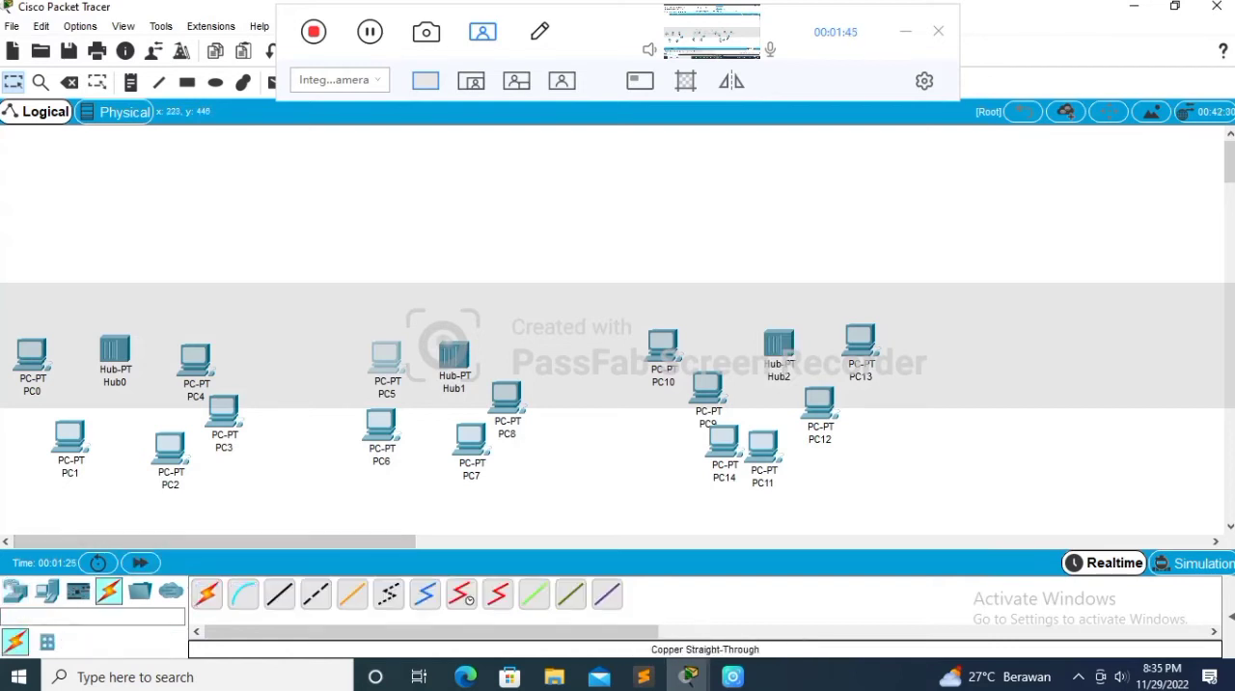
pyautogui.click(279, 593)
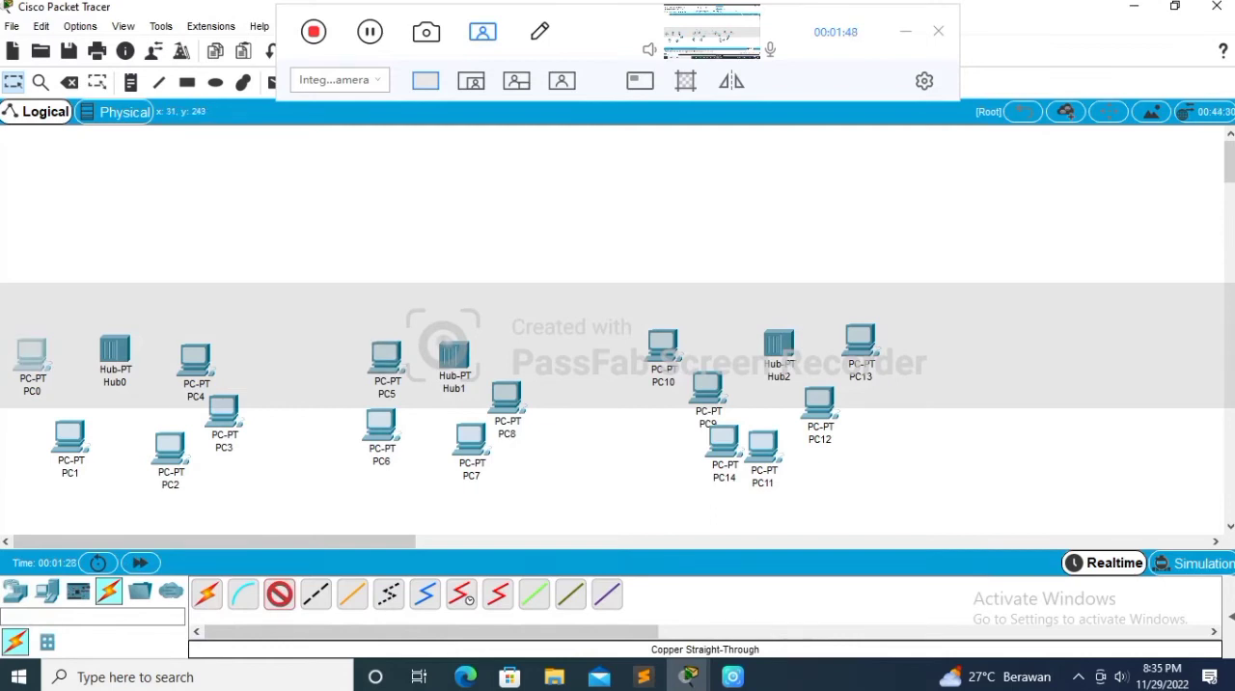
pyautogui.click(32, 359)
pyautogui.click(68, 415)
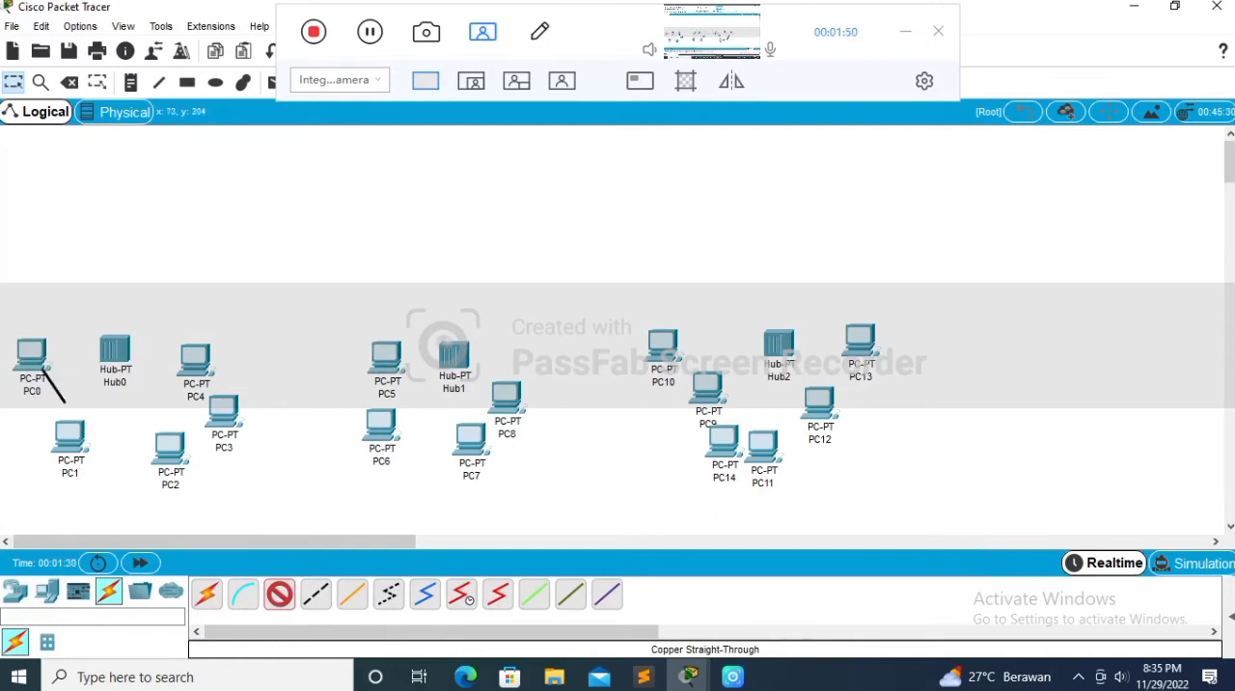
pyautogui.click(116, 350)
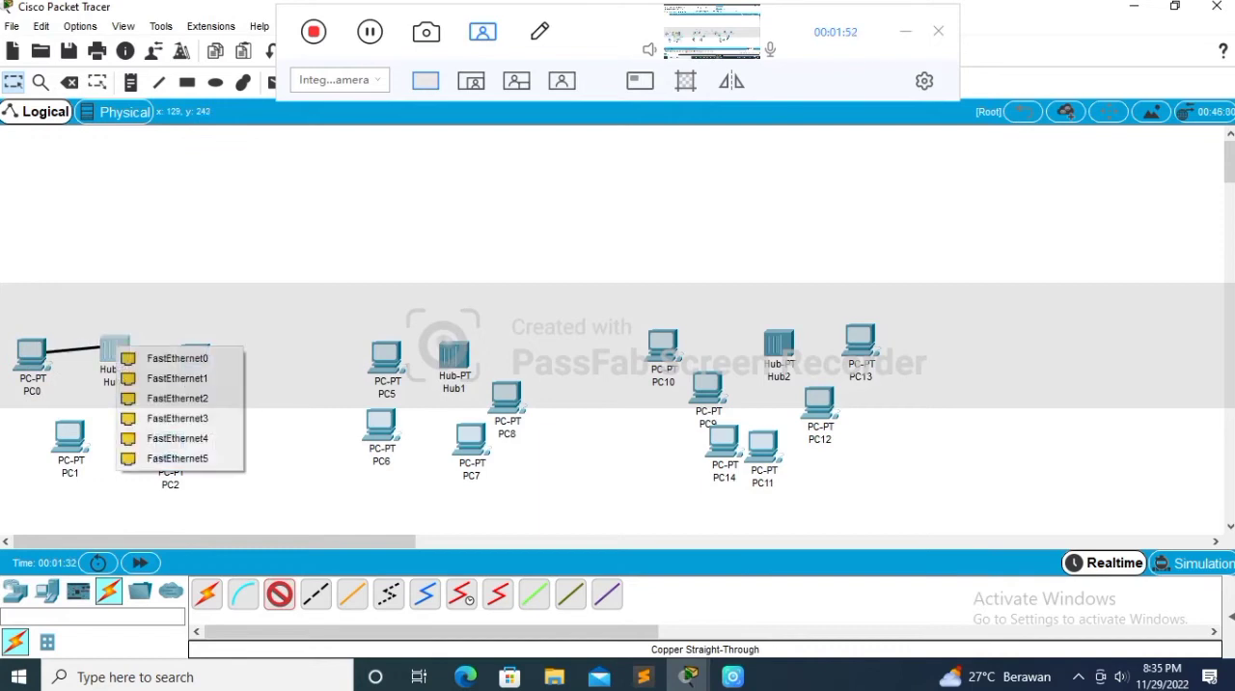
pyautogui.click(177, 358)
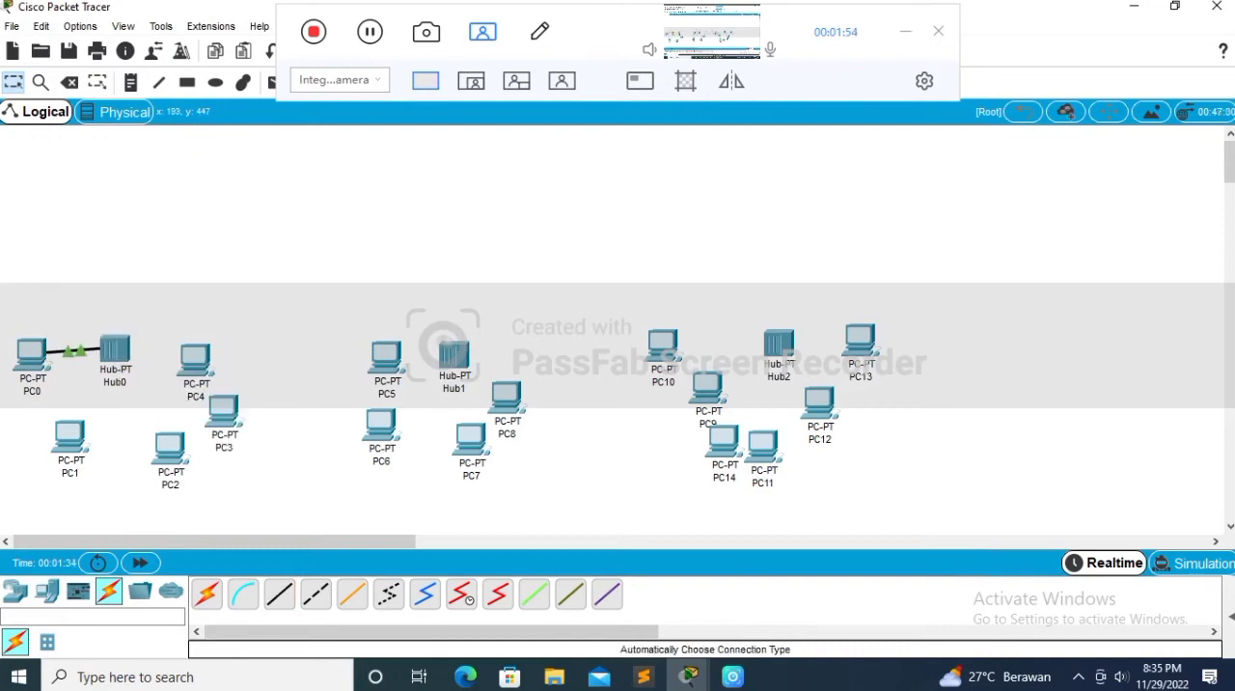
# Step: Connect PC1 and PC2 from their FastEthernet0 ports to Hub0 with copper straight-through cables
pyautogui.click(279, 593)
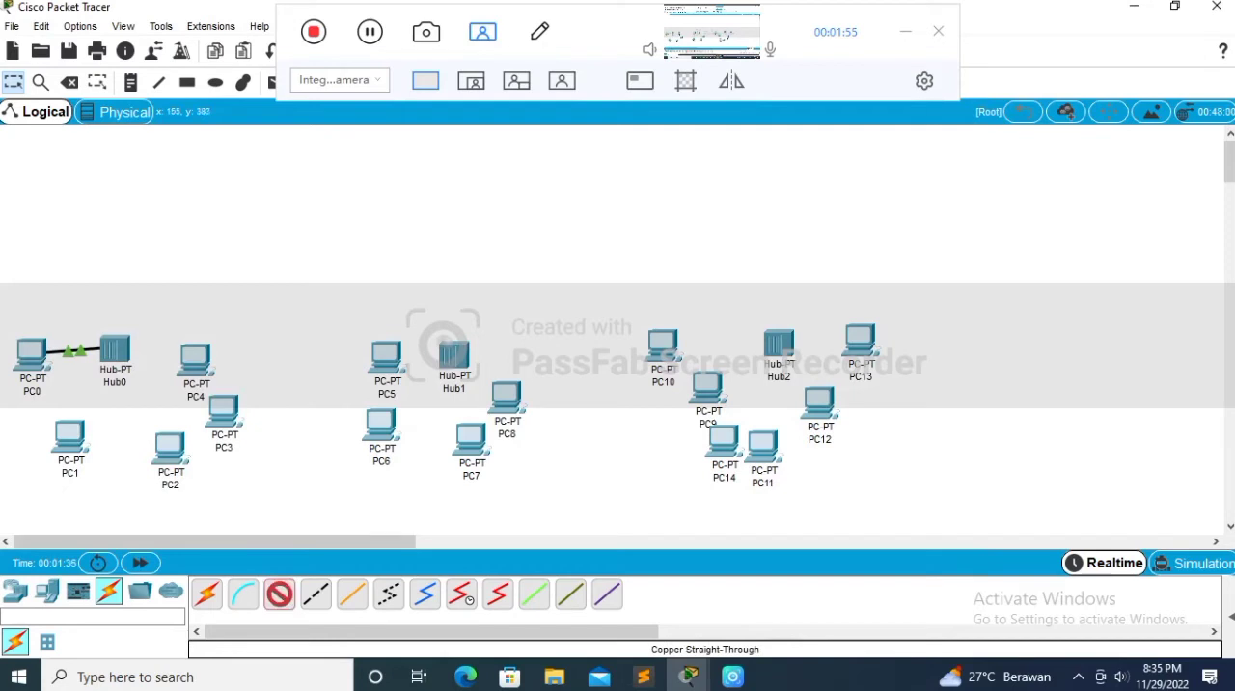
pyautogui.click(71, 433)
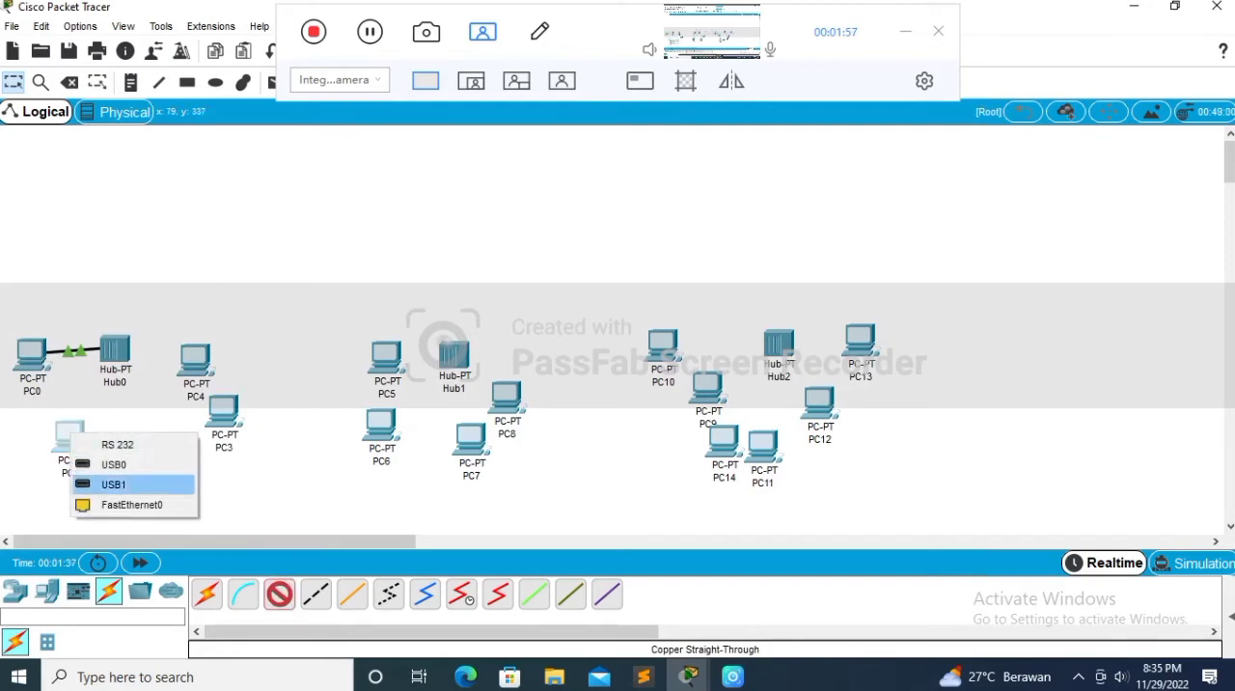
pyautogui.click(131, 505)
pyautogui.click(113, 348)
pyautogui.click(169, 359)
pyautogui.click(169, 446)
pyautogui.click(228, 514)
pyautogui.click(114, 348)
pyautogui.click(170, 359)
# Step: Connect PC3 and PC4 from their FastEthernet0 ports to Hub0 with copper straight-through cables
pyautogui.click(279, 594)
pyautogui.click(216, 416)
pyautogui.click(274, 488)
pyautogui.click(114, 348)
pyautogui.click(170, 359)
pyautogui.click(279, 594)
pyautogui.click(185, 351)
pyautogui.click(242, 420)
pyautogui.click(114, 348)
# Step: Connect PC5 and PC6 from their FastEthernet0 ports to Hub1 with copper straight-through cables
pyautogui.click(279, 593)
pyautogui.click(388, 367)
pyautogui.click(447, 440)
pyautogui.click(454, 355)
pyautogui.click(279, 593)
pyautogui.click(383, 422)
pyautogui.click(442, 491)
pyautogui.click(456, 349)
pyautogui.click(514, 360)
# Step: Connect PC7 and PC8 from their FastEthernet0 ports to Hub1 with copper straight-through cables
pyautogui.click(279, 593)
pyautogui.click(469, 446)
pyautogui.click(527, 521)
pyautogui.click(279, 594)
pyautogui.click(506, 396)
pyautogui.click(565, 470)
pyautogui.click(456, 350)
pyautogui.click(513, 361)
# Step: Connect PC10 and PC9 from their FastEthernet0 ports to Hub2 with copper straight-through cables
pyautogui.click(279, 594)
pyautogui.click(665, 345)
pyautogui.click(724, 421)
pyautogui.click(696, 378)
pyautogui.click(754, 453)
pyautogui.click(771, 338)
pyautogui.click(827, 349)
# Step: Connect PC14 and PC11 from their FastEthernet0 ports to Hub2 with copper straight-through cables
pyautogui.click(279, 594)
pyautogui.click(714, 430)
pyautogui.click(772, 507)
pyautogui.click(770, 336)
pyautogui.click(278, 594)
pyautogui.click(771, 451)
pyautogui.click(828, 523)
pyautogui.click(772, 338)
pyautogui.click(828, 349)
# Step: Connect PC12 and PC13 from their FastEthernet0 ports to Hub2 with copper straight-through cables
pyautogui.click(279, 594)
pyautogui.click(818, 407)
pyautogui.click(876, 478)
pyautogui.click(770, 337)
pyautogui.click(827, 349)
pyautogui.click(279, 593)
pyautogui.click(858, 344)
pyautogui.click(915, 414)
pyautogui.click(771, 338)
pyautogui.click(829, 349)
# Step: Place a 2960 switch above the middle PC group
pyautogui.click(15, 590)
pyautogui.click(78, 641)
pyautogui.click(16, 642)
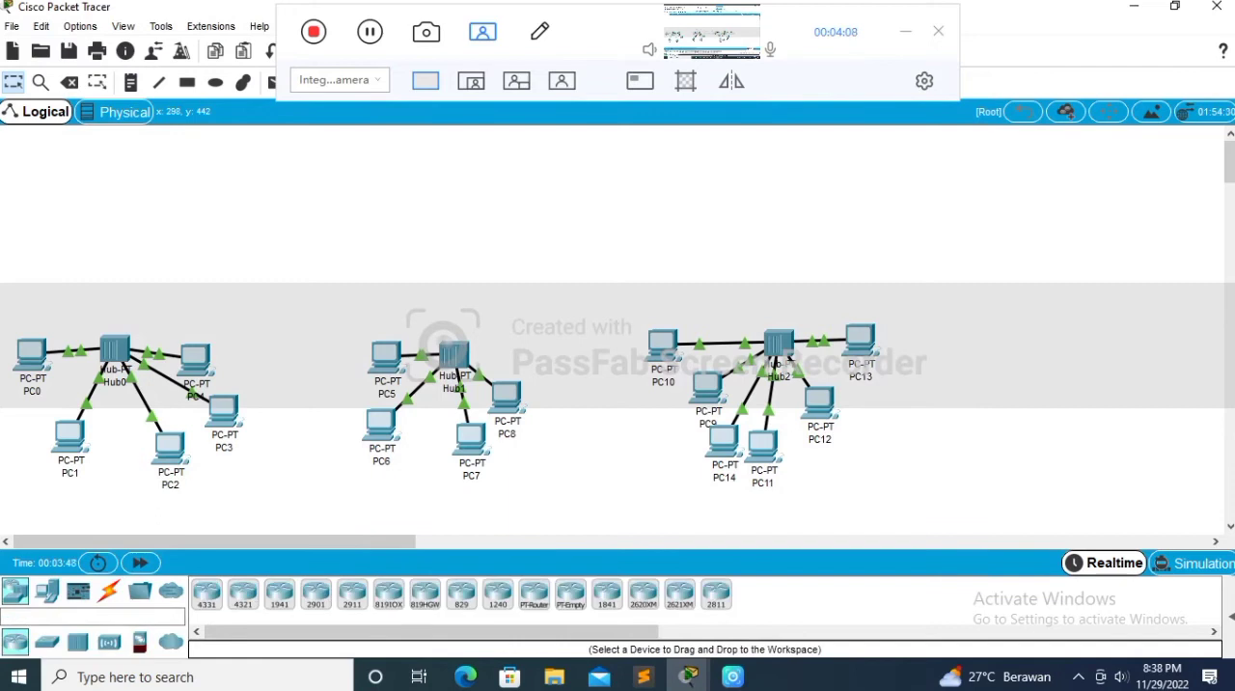
pyautogui.click(46, 642)
pyautogui.click(207, 593)
pyautogui.click(422, 155)
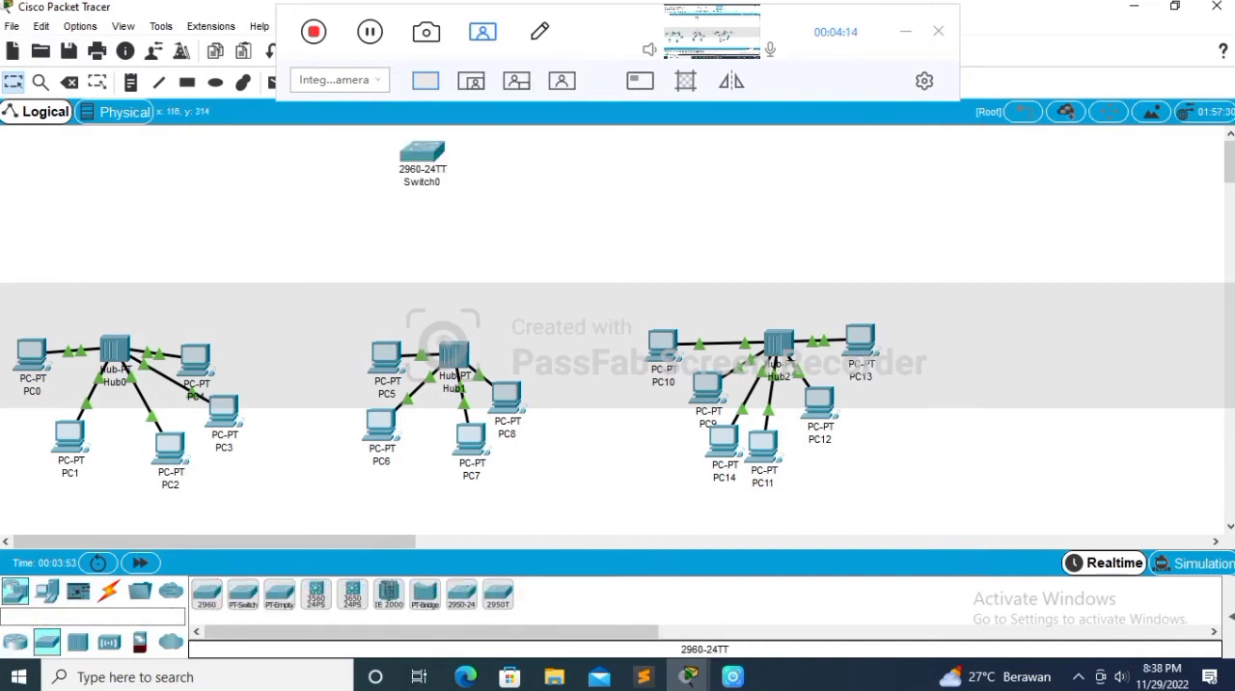
# Step: Connect Hub0 to the FastEthernet0/1 port of Switch0 with a copper cross-over cable
pyautogui.click(109, 591)
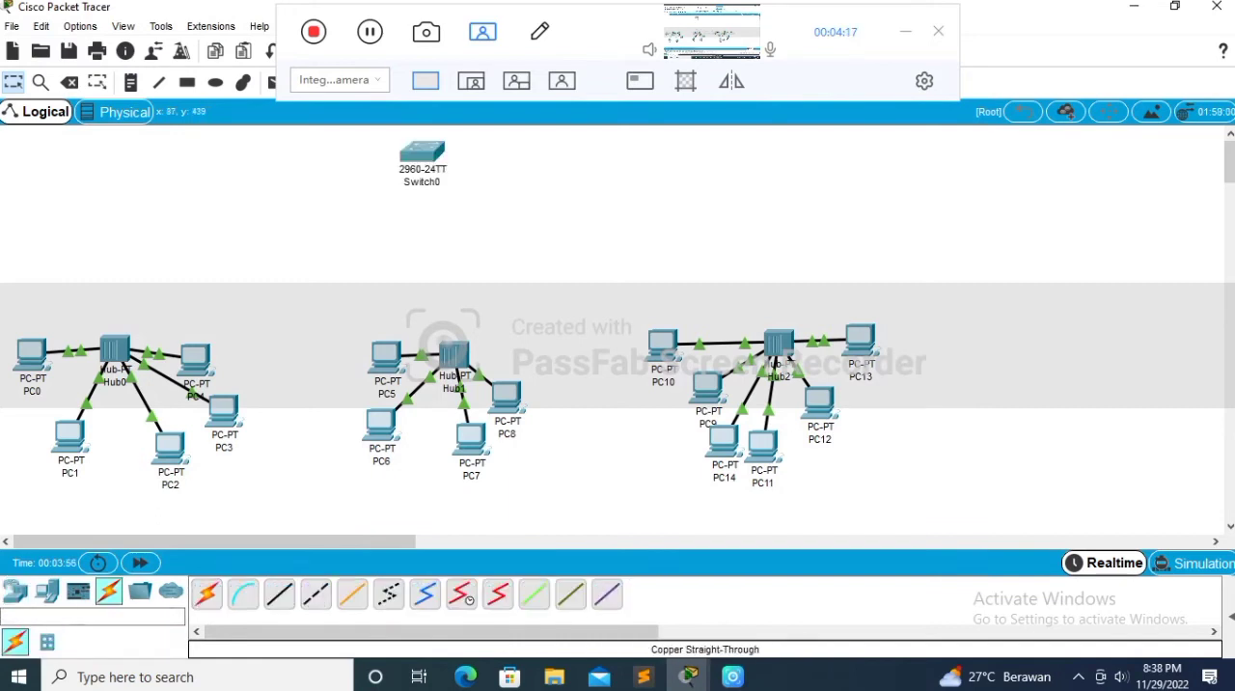
pyautogui.click(279, 594)
pyautogui.click(315, 594)
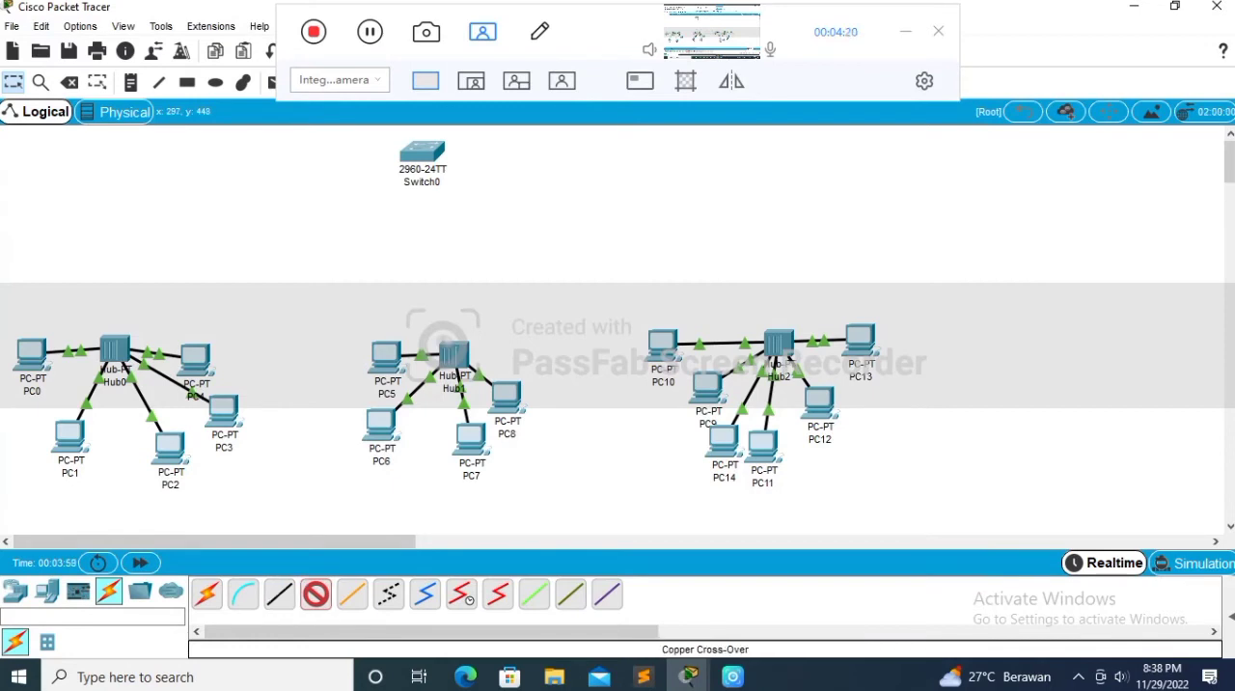
pyautogui.click(115, 349)
pyautogui.click(193, 359)
pyautogui.click(422, 153)
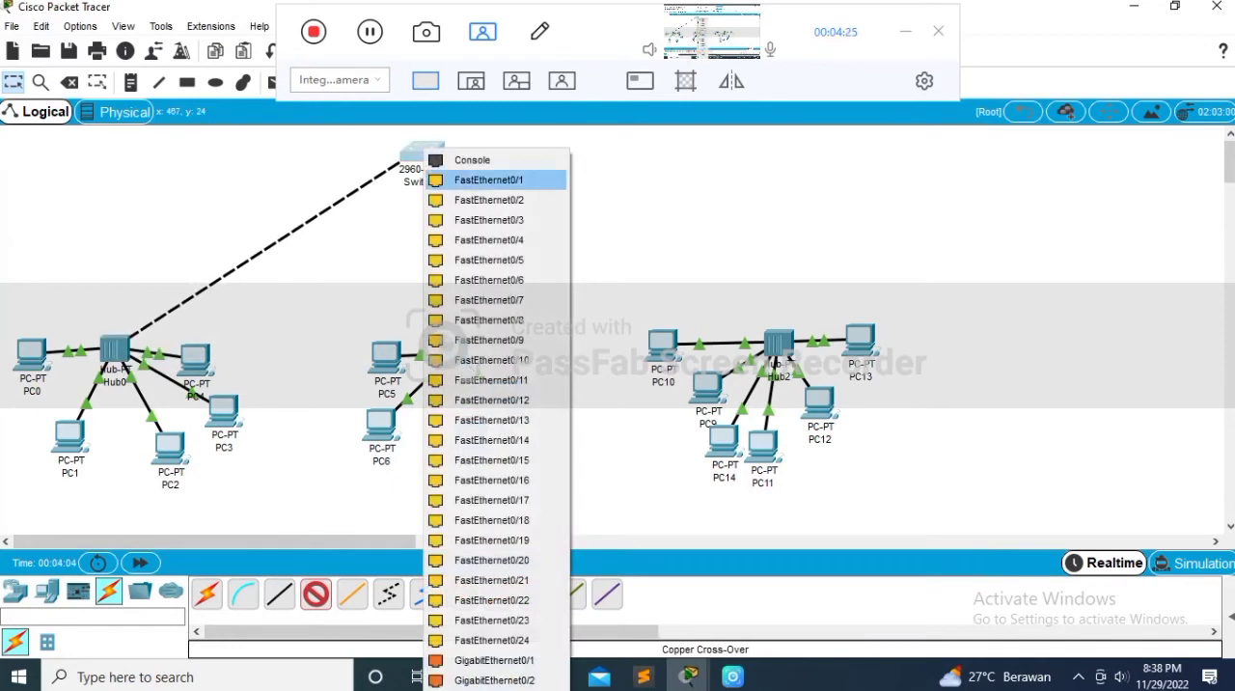
pyautogui.click(483, 180)
# Step: Connect Hub1 to Switch0 with a copper cross-over cable
pyautogui.click(315, 594)
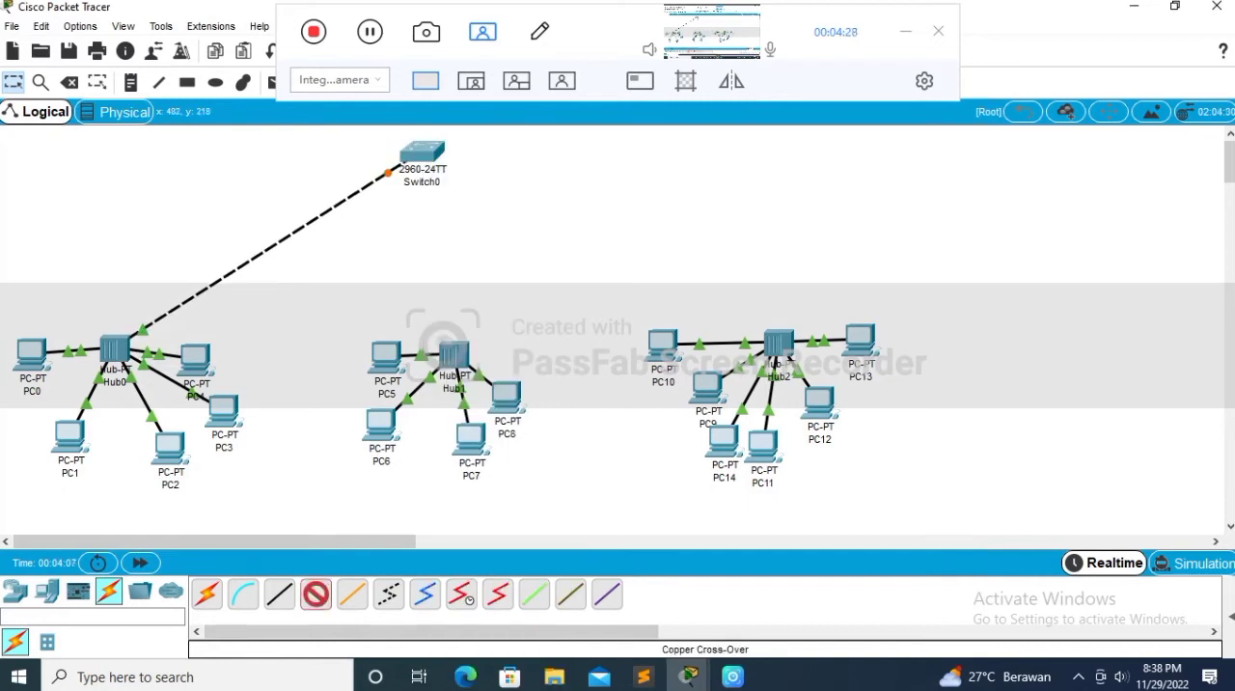
pyautogui.click(454, 356)
pyautogui.click(510, 363)
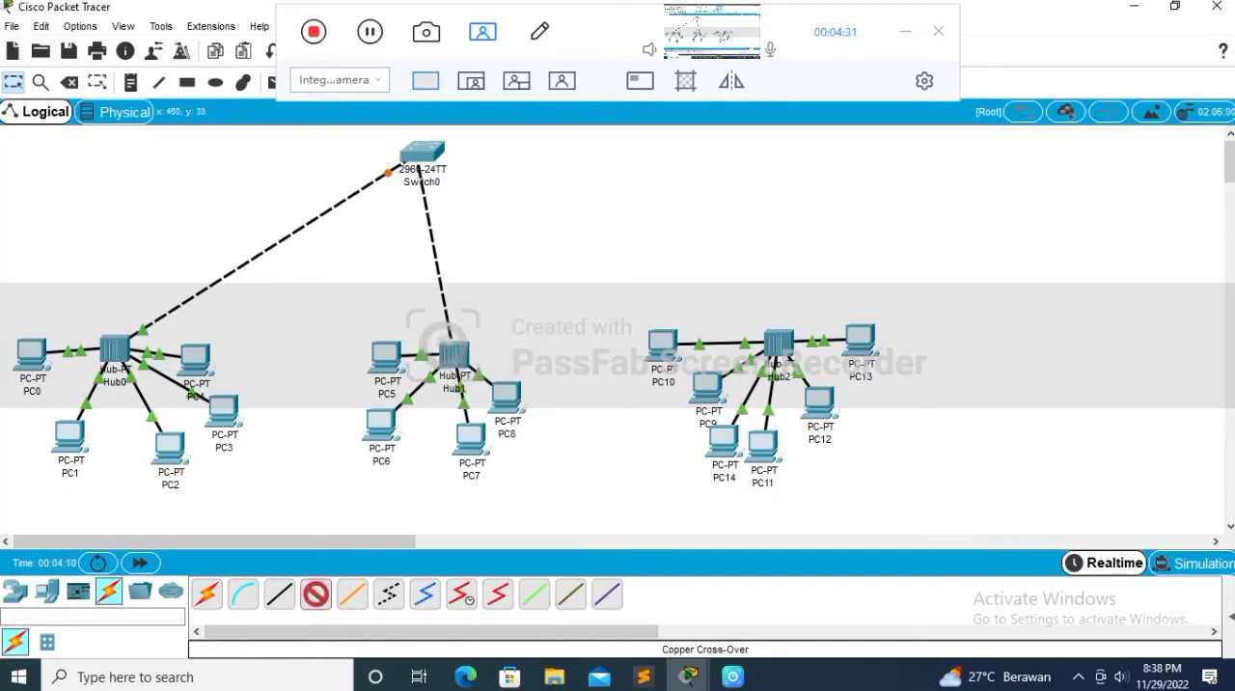
pyautogui.click(422, 154)
pyautogui.click(483, 182)
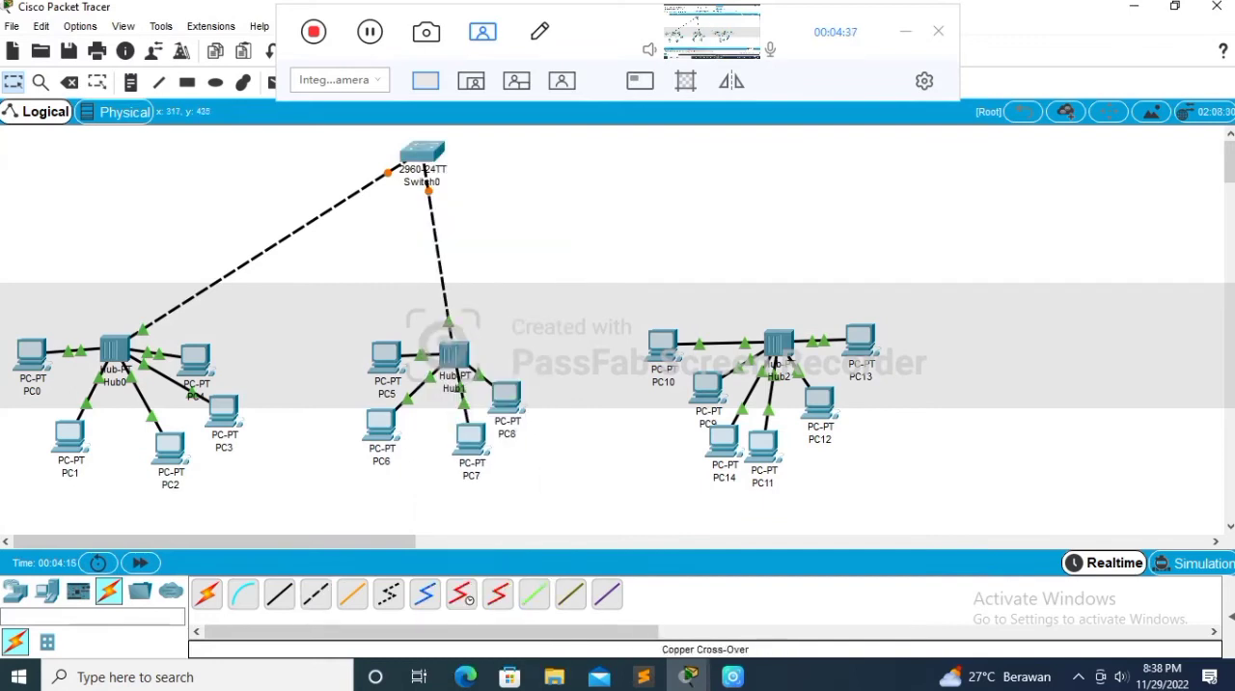
# Step: Try to start a copper cross-over cable connection from Hub2
pyautogui.click(315, 593)
pyautogui.click(769, 333)
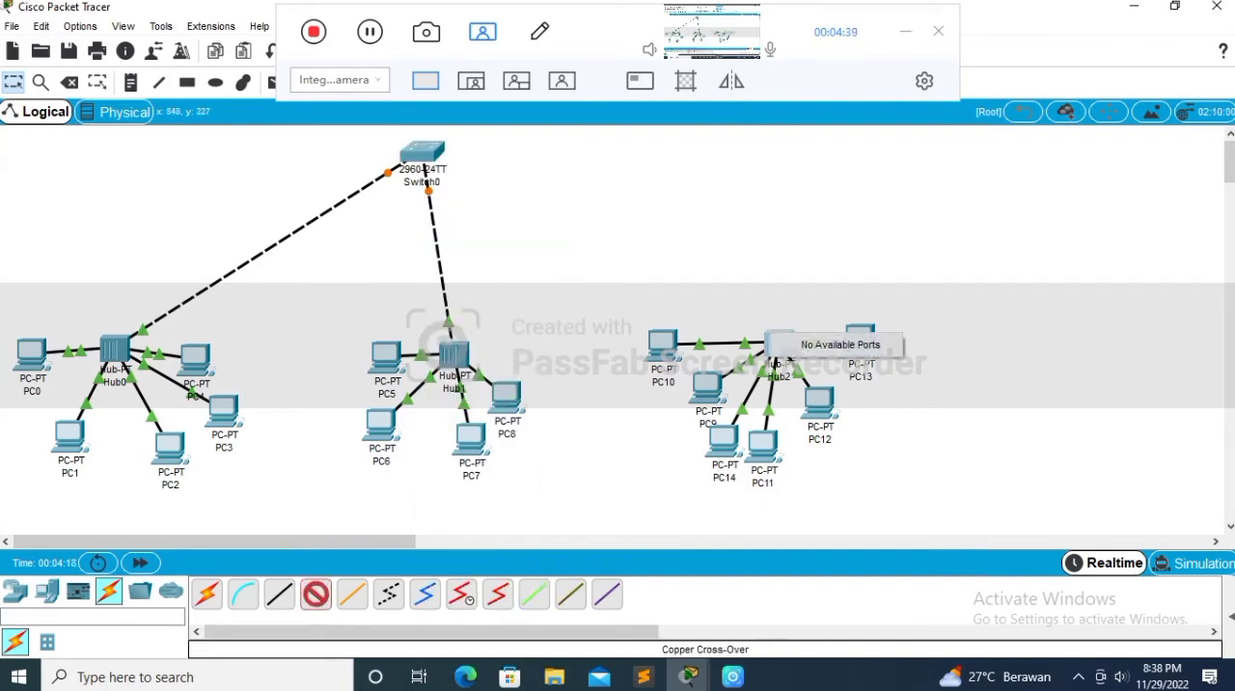
pyautogui.click(806, 343)
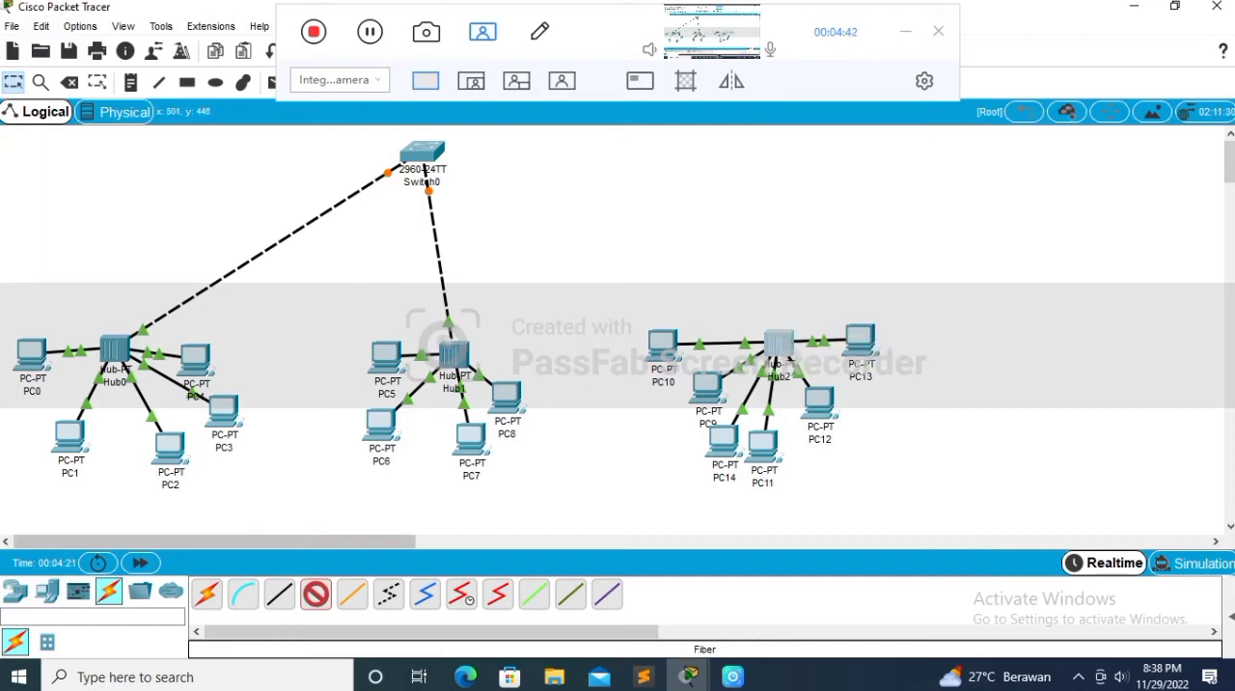
pyautogui.click(316, 594)
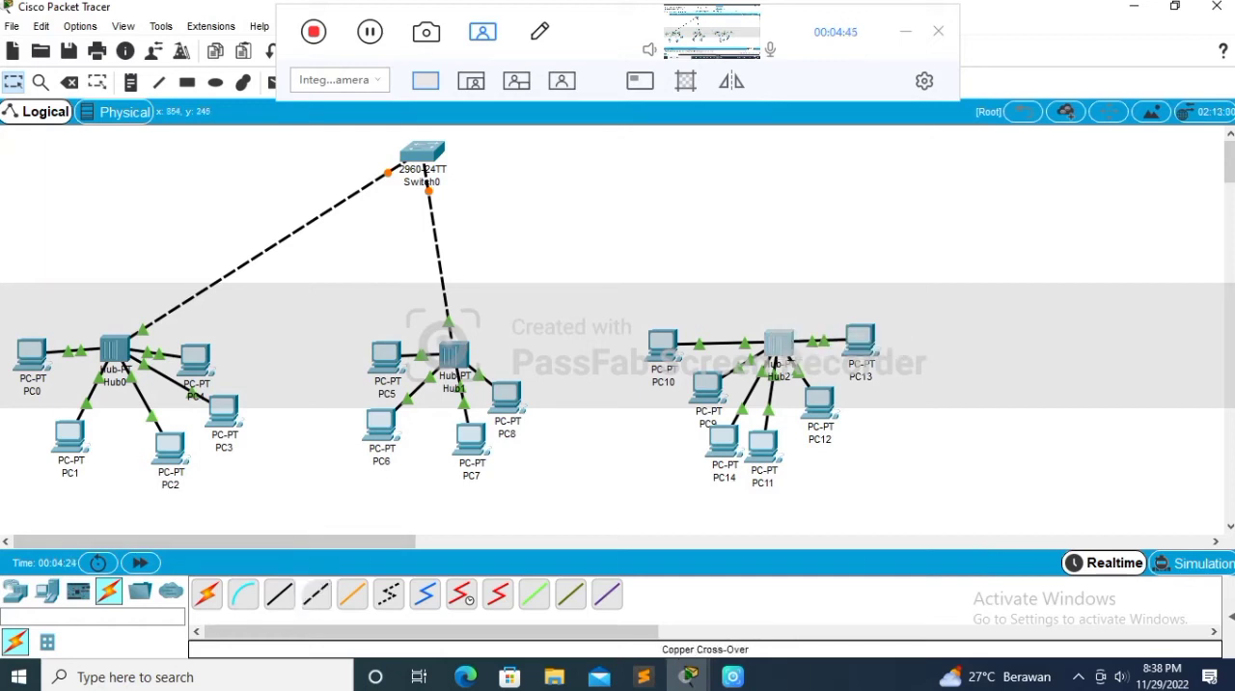
# Step: Install a PT-REPEATER-NM-1CE module in an empty slot of Hub2
pyautogui.click(454, 356)
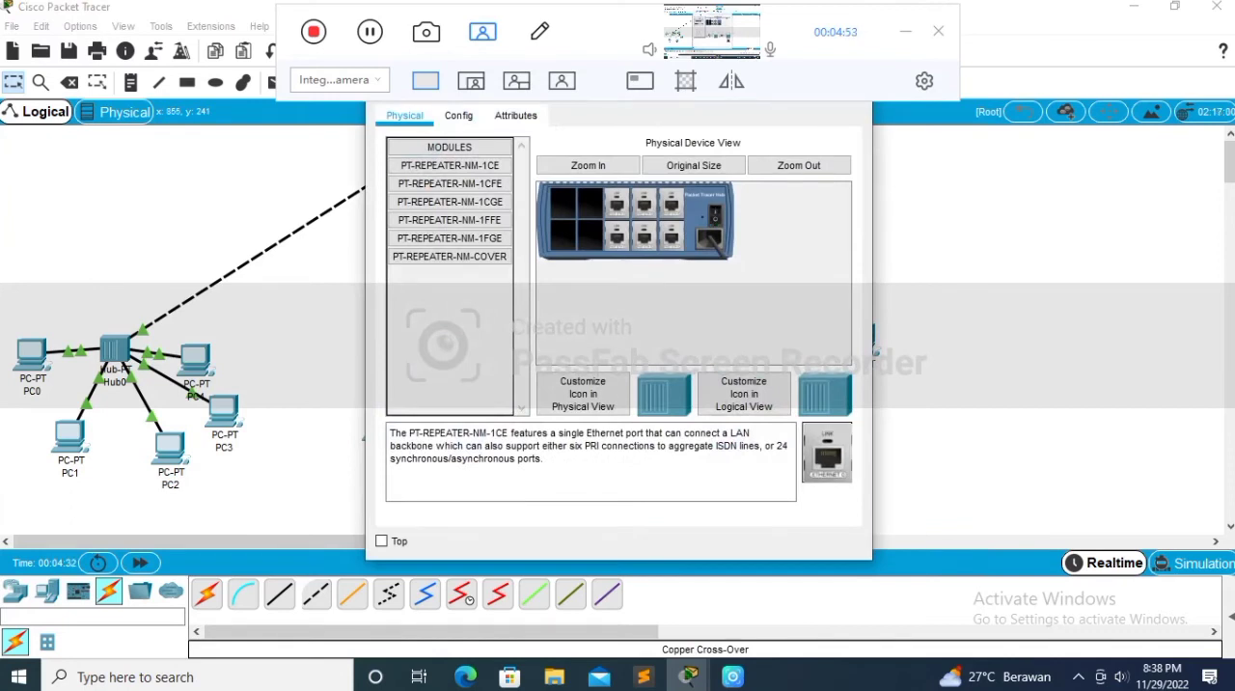
pyautogui.moveTo(827, 452); pyautogui.dragTo(589, 236)
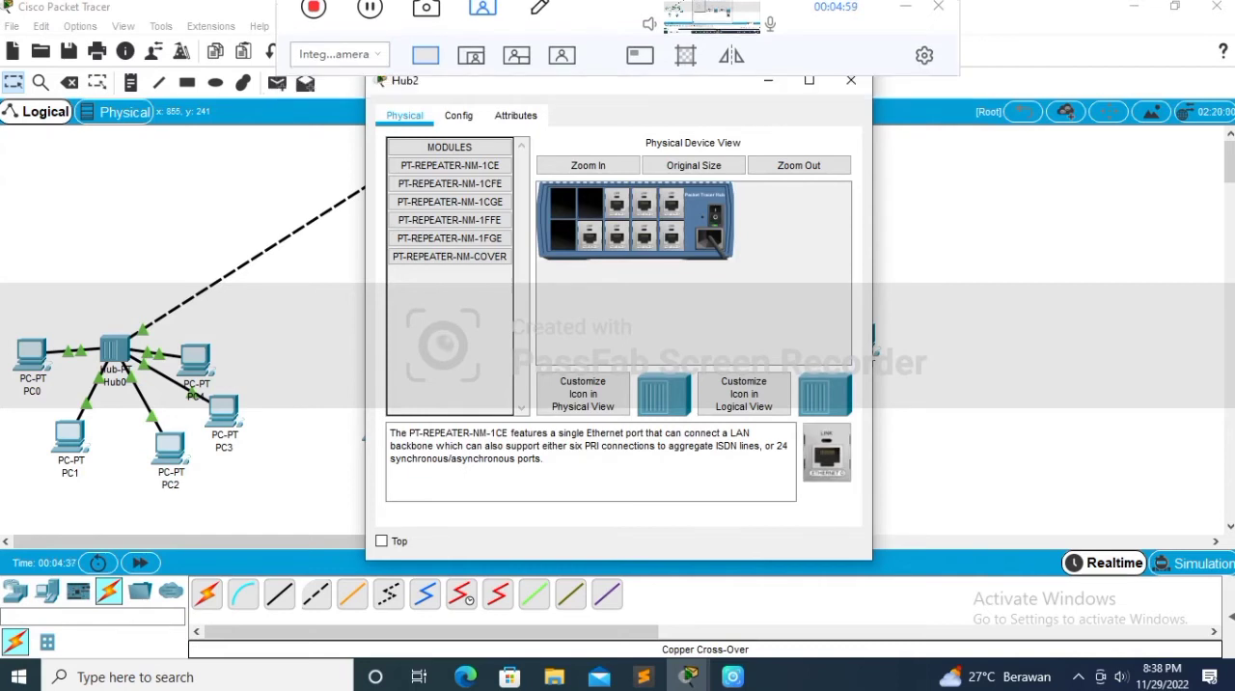
pyautogui.click(851, 79)
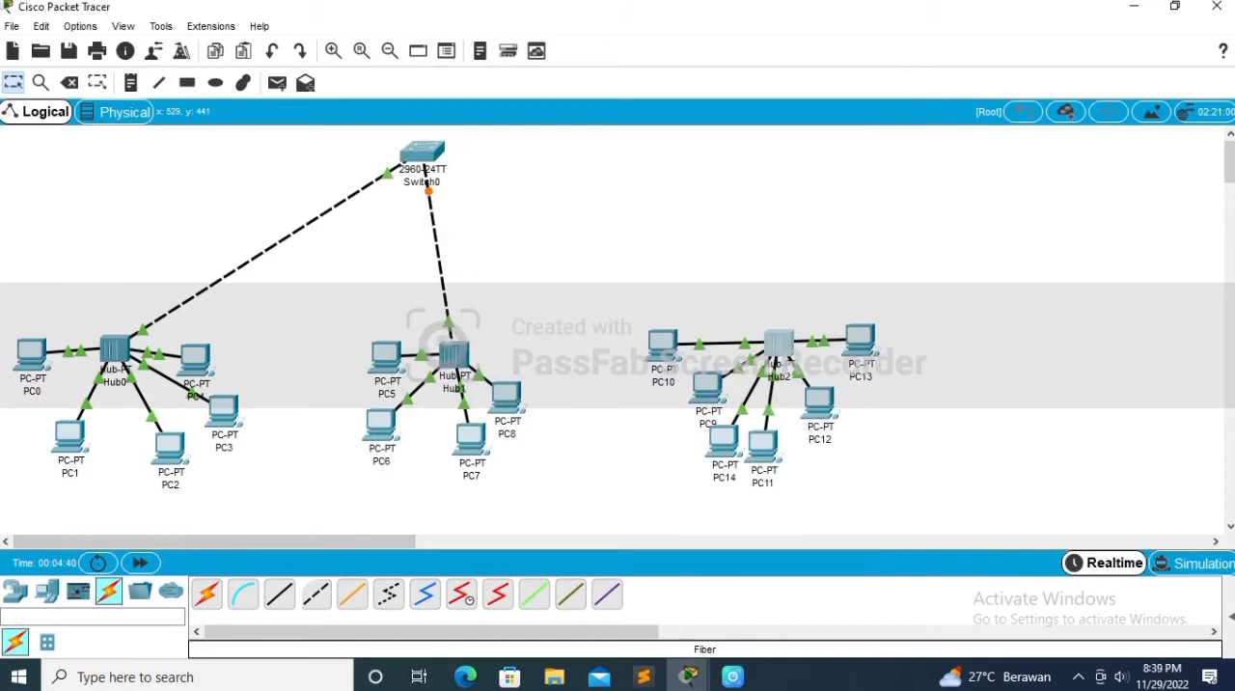
# Step: Connect the Ethernet7 port of Hub2 to Switch0 with a copper cross-over cable
pyautogui.click(774, 344)
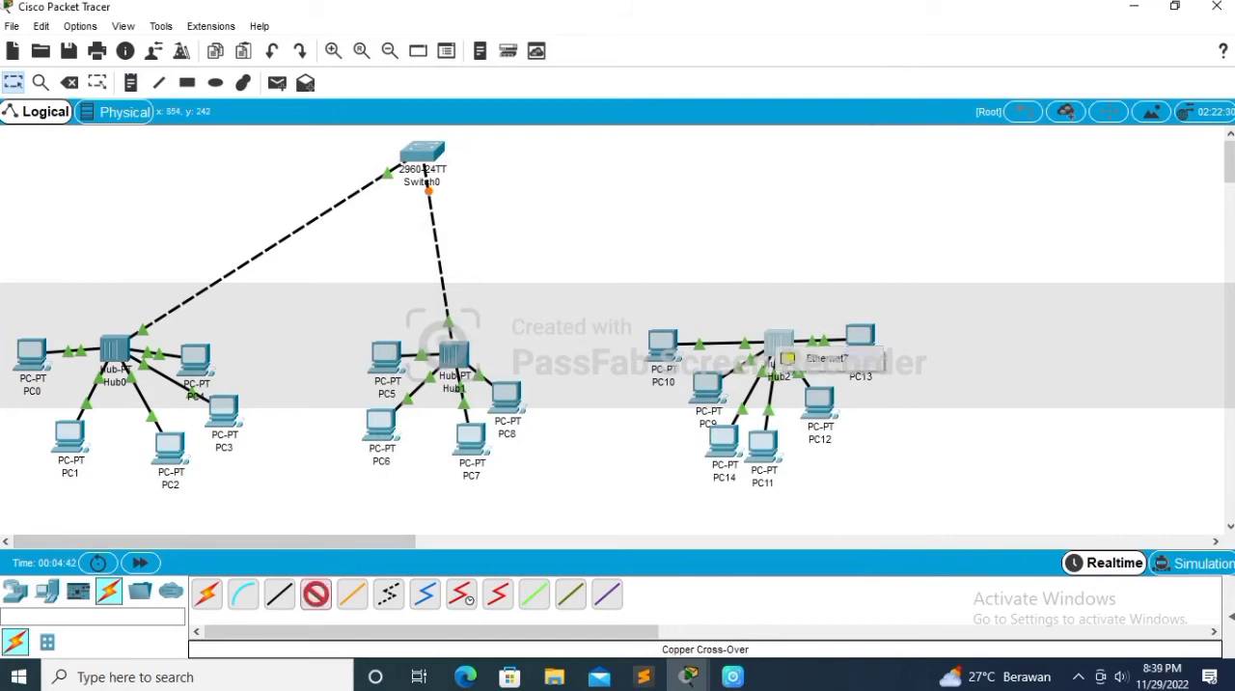
pyautogui.click(787, 359)
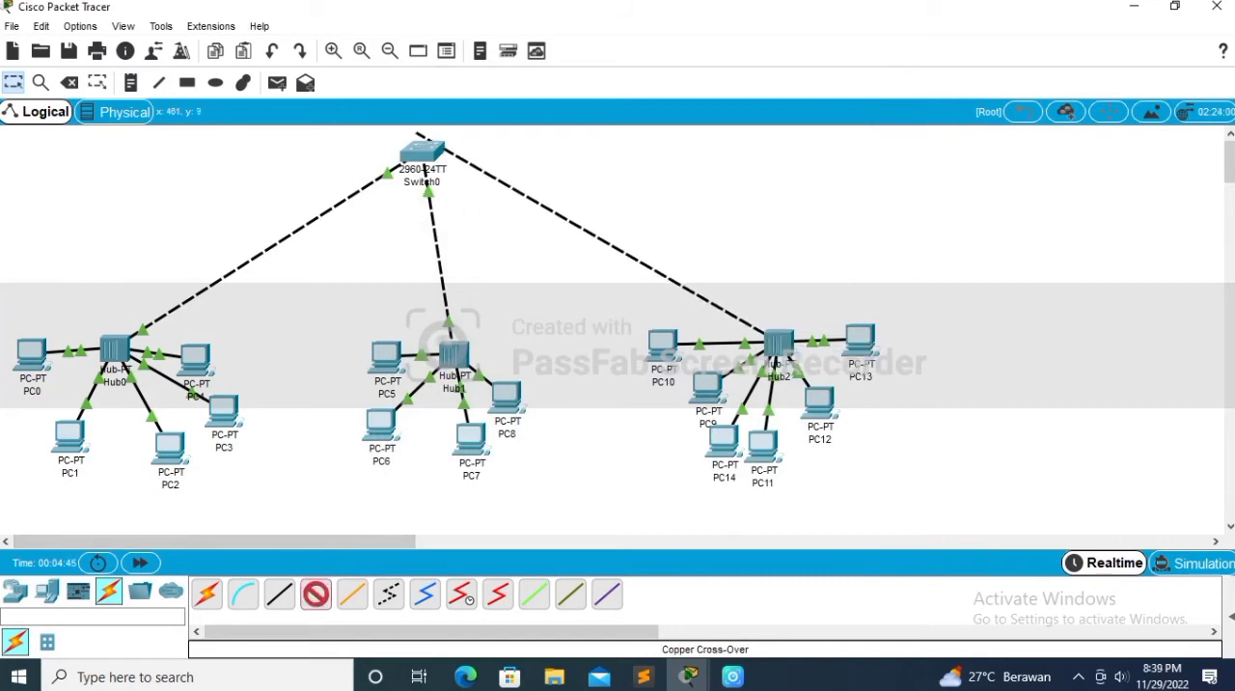
pyautogui.click(424, 151)
pyautogui.click(491, 178)
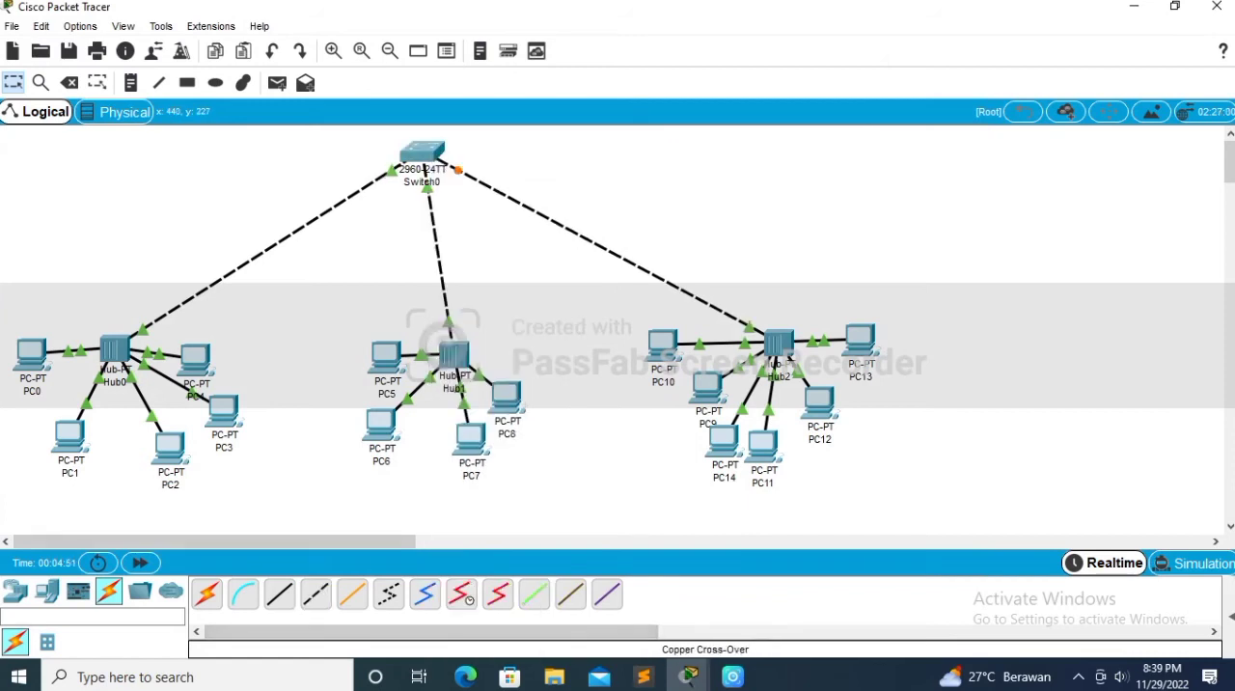
# Step: Set the IP configuration of PC1 kls A in RUANGAN 1 to DHCP
pyautogui.moveTo(540, 6)
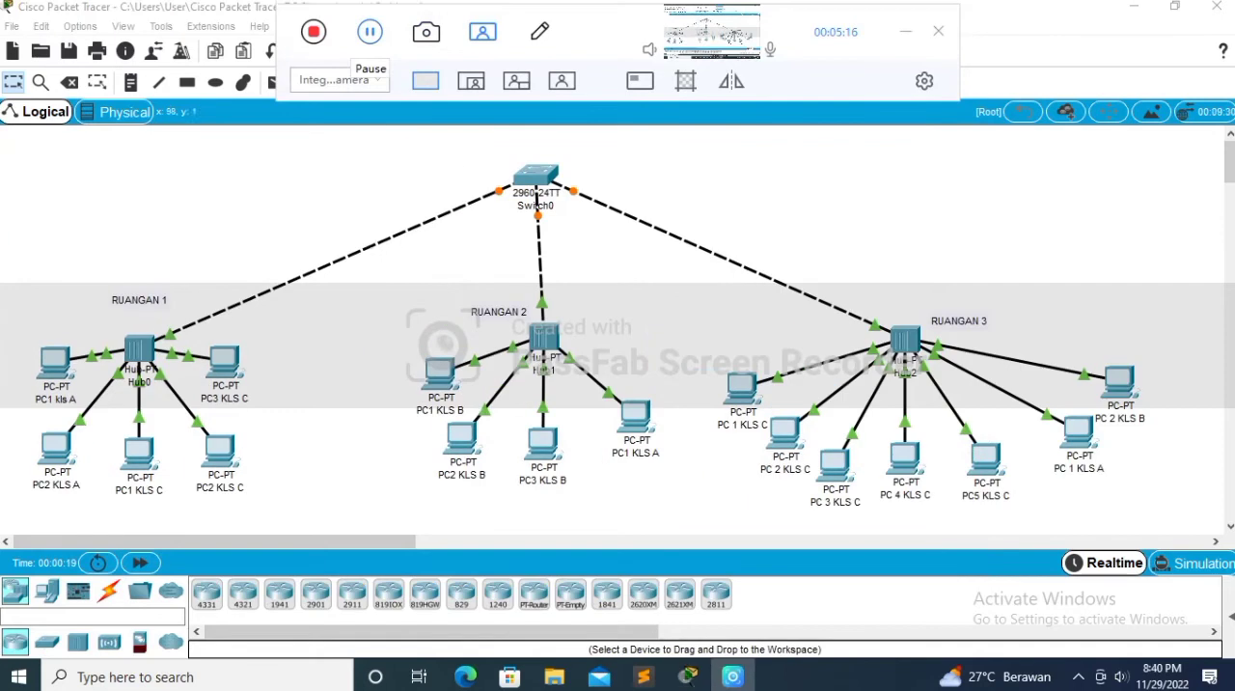
pyautogui.click(55, 362)
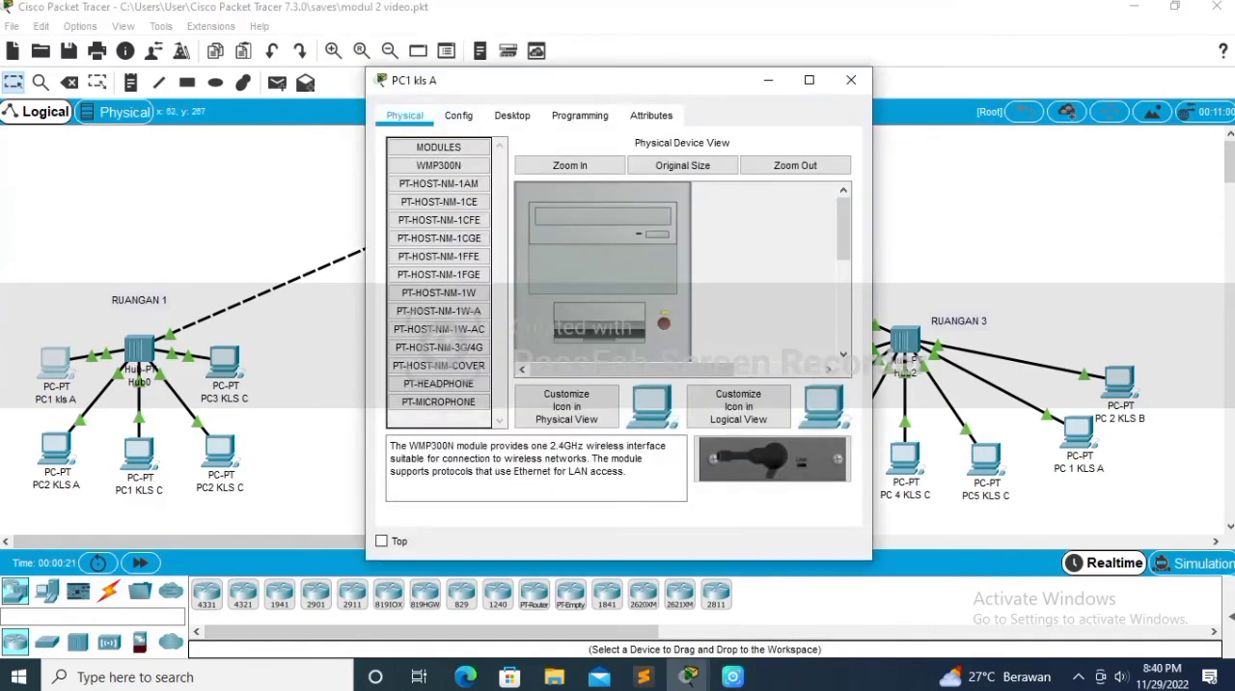
pyautogui.click(513, 116)
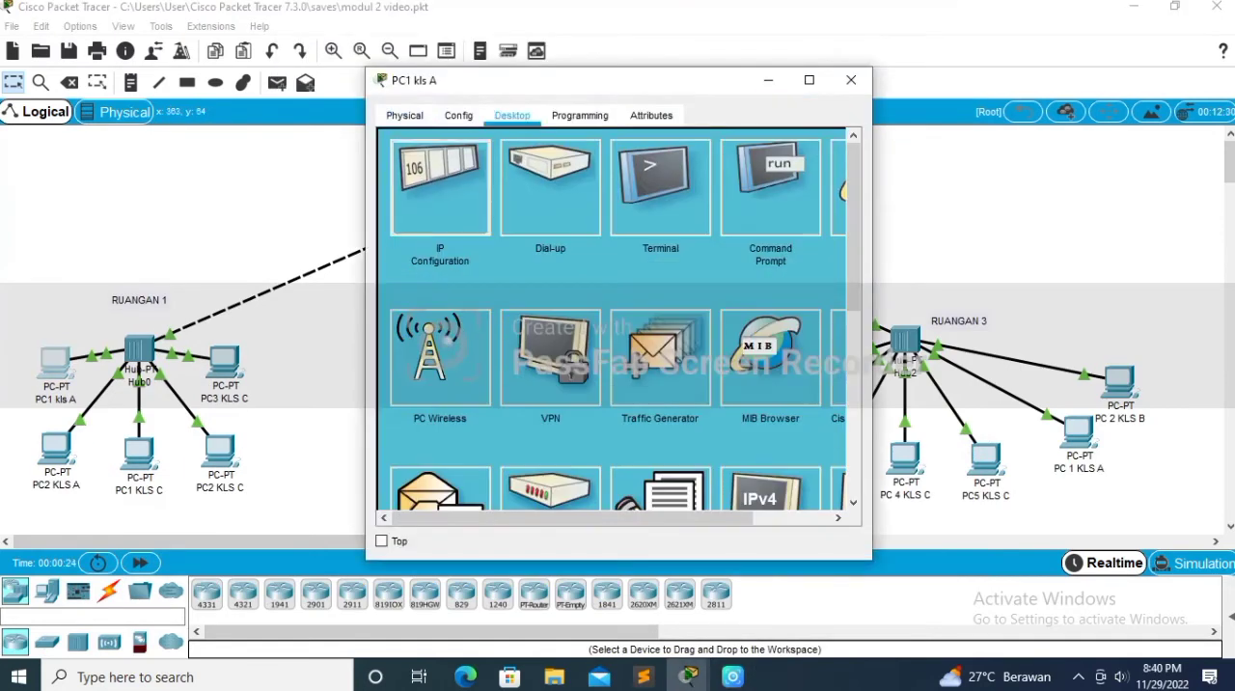
pyautogui.click(441, 189)
pyautogui.click(400, 217)
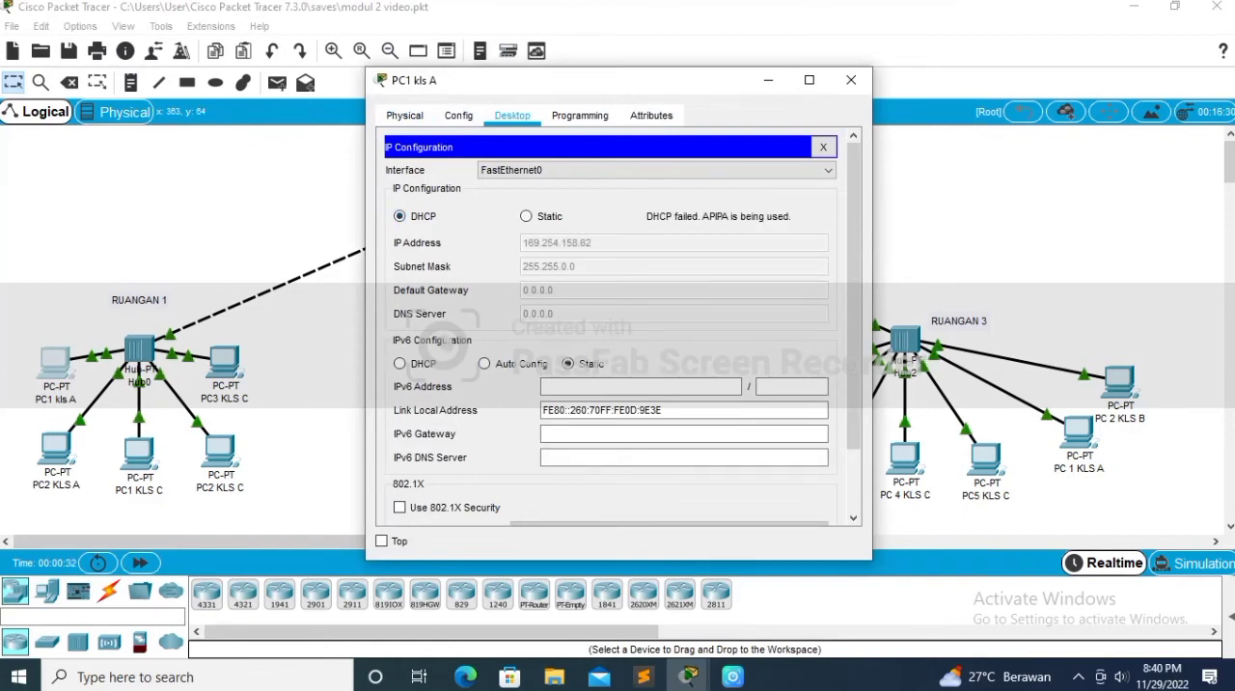
pyautogui.click(852, 80)
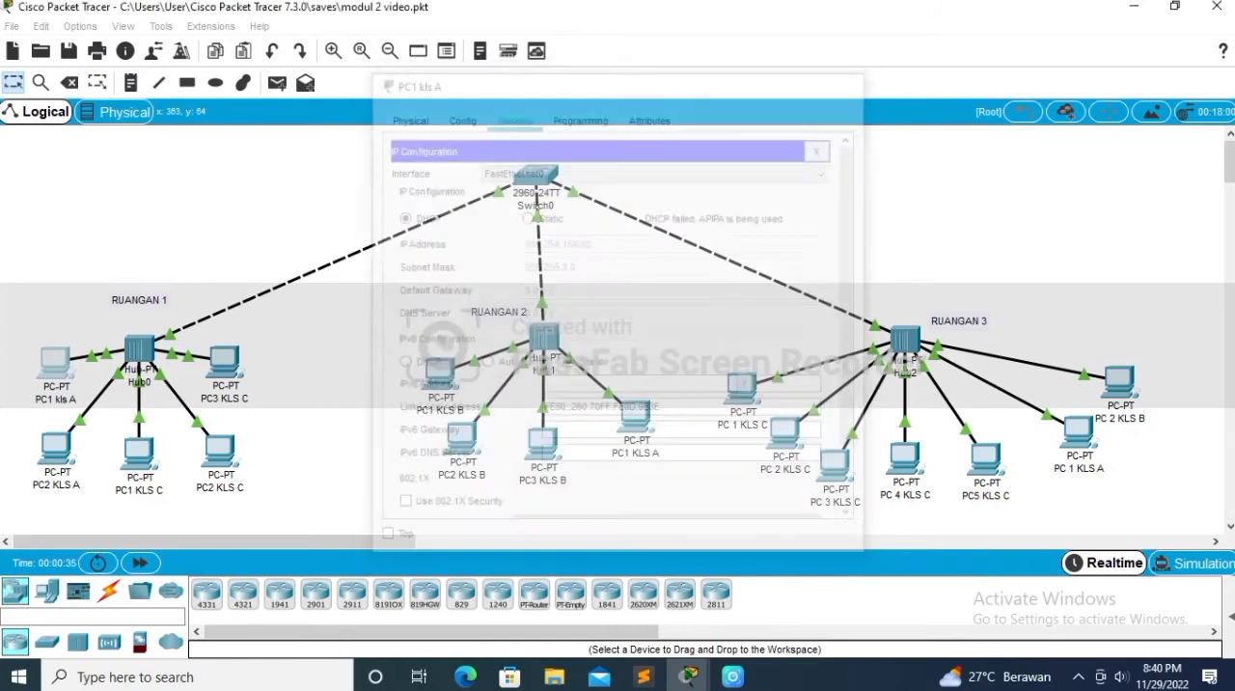
# Step: Set the IP configuration of PC 2 KLS C in RUANGAN 3 to DHCP
pyautogui.click(785, 432)
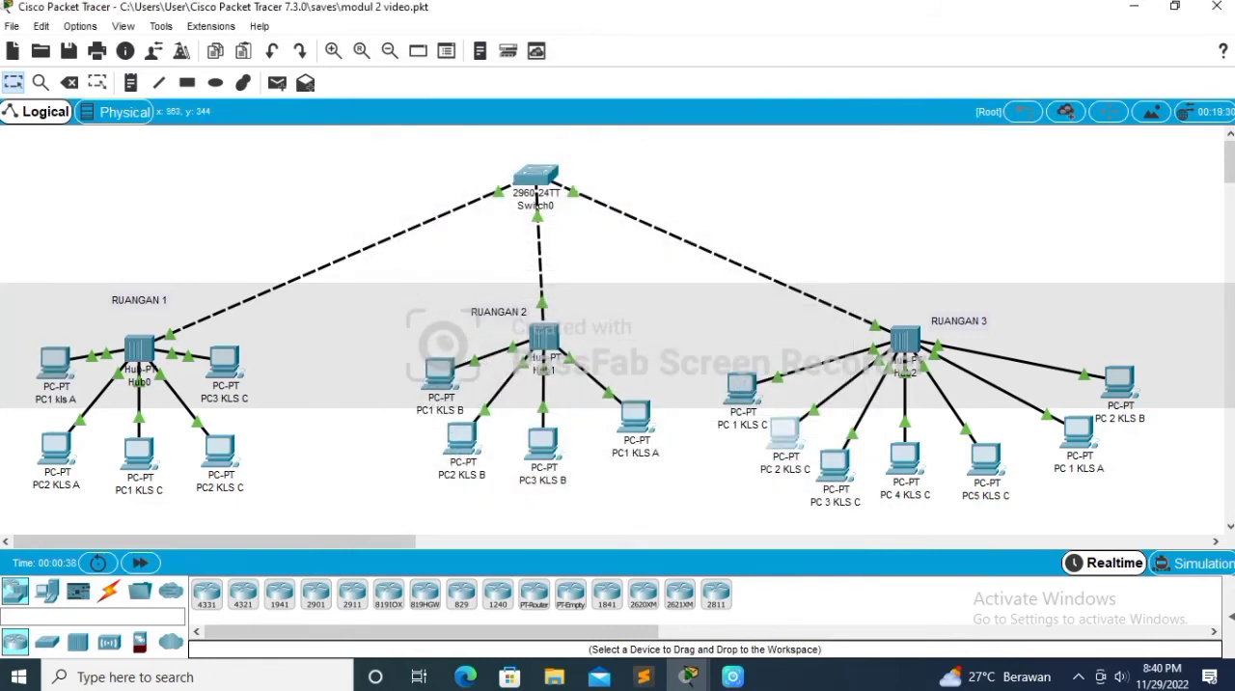
pyautogui.click(513, 116)
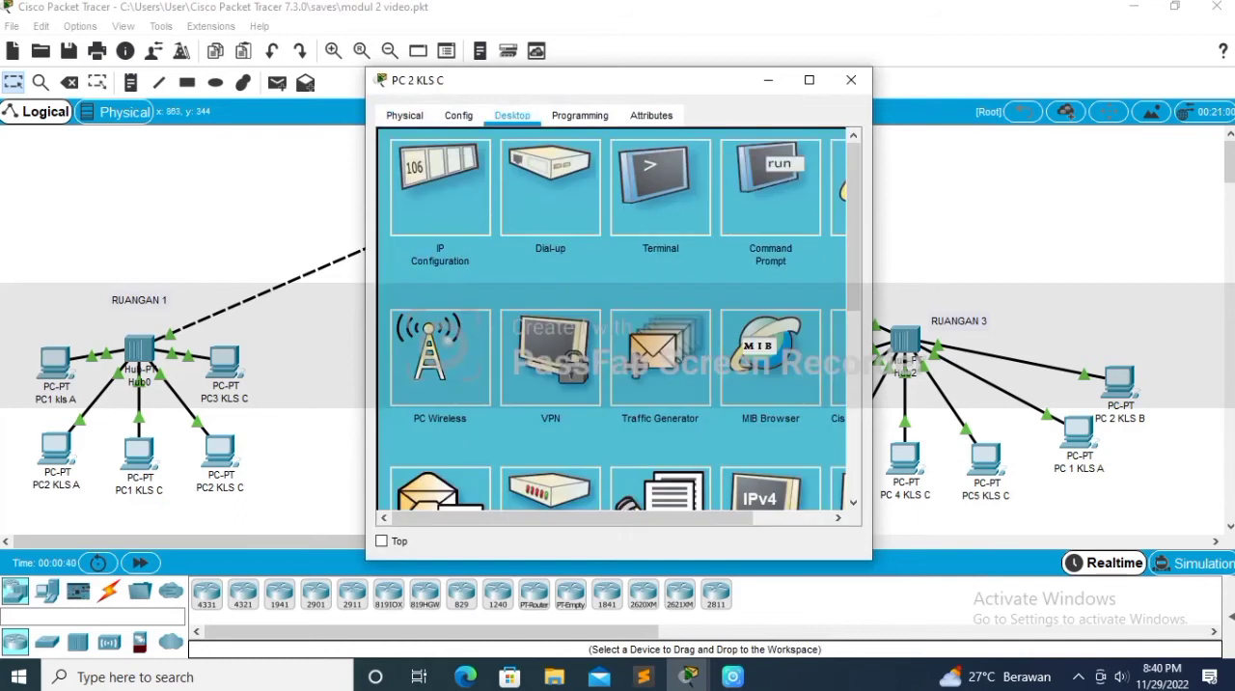
pyautogui.click(440, 188)
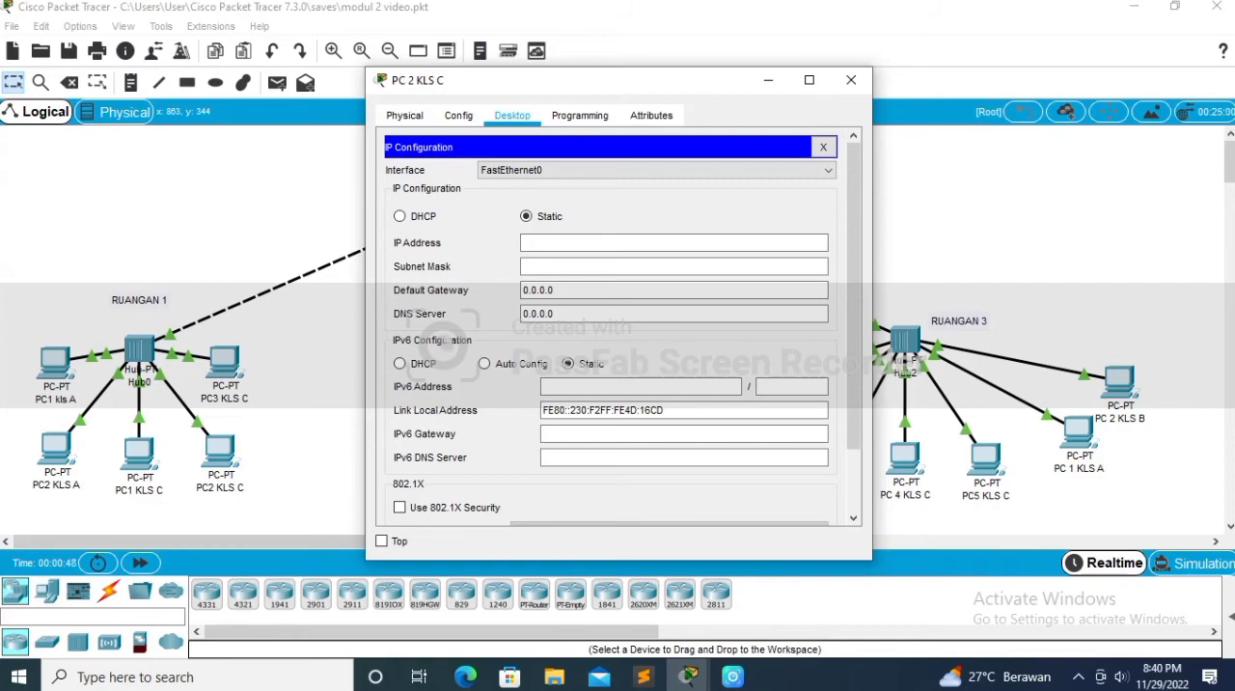
pyautogui.click(399, 216)
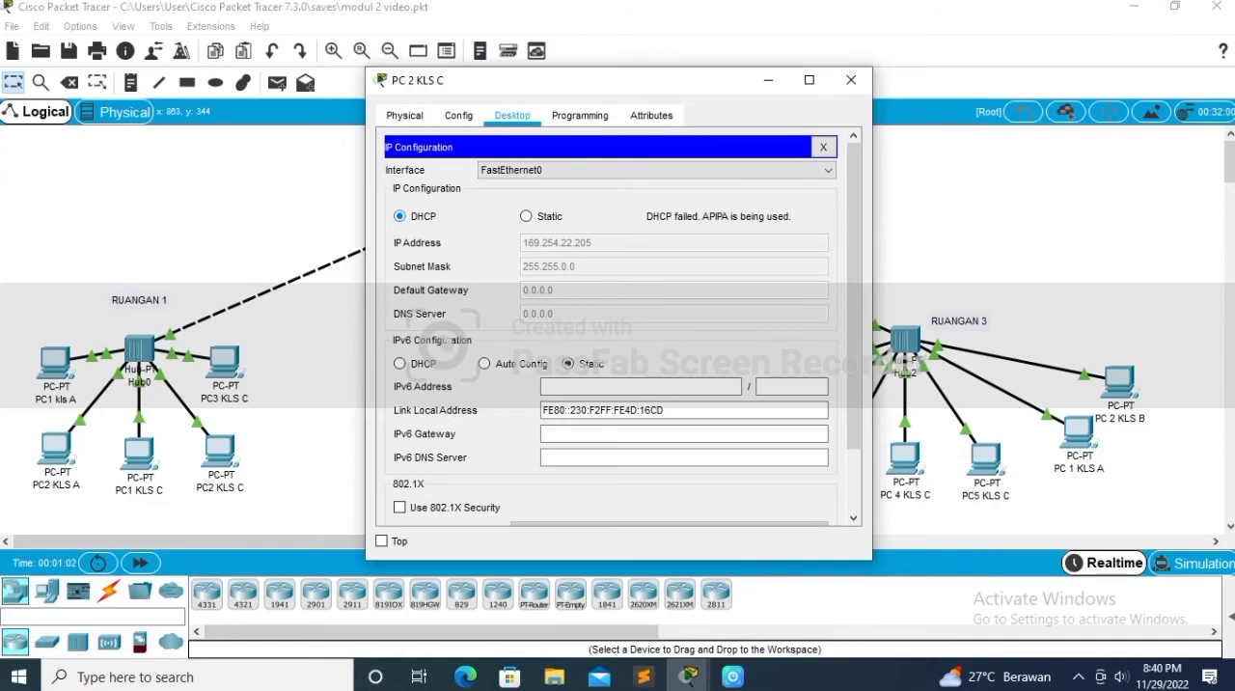
pyautogui.click(768, 80)
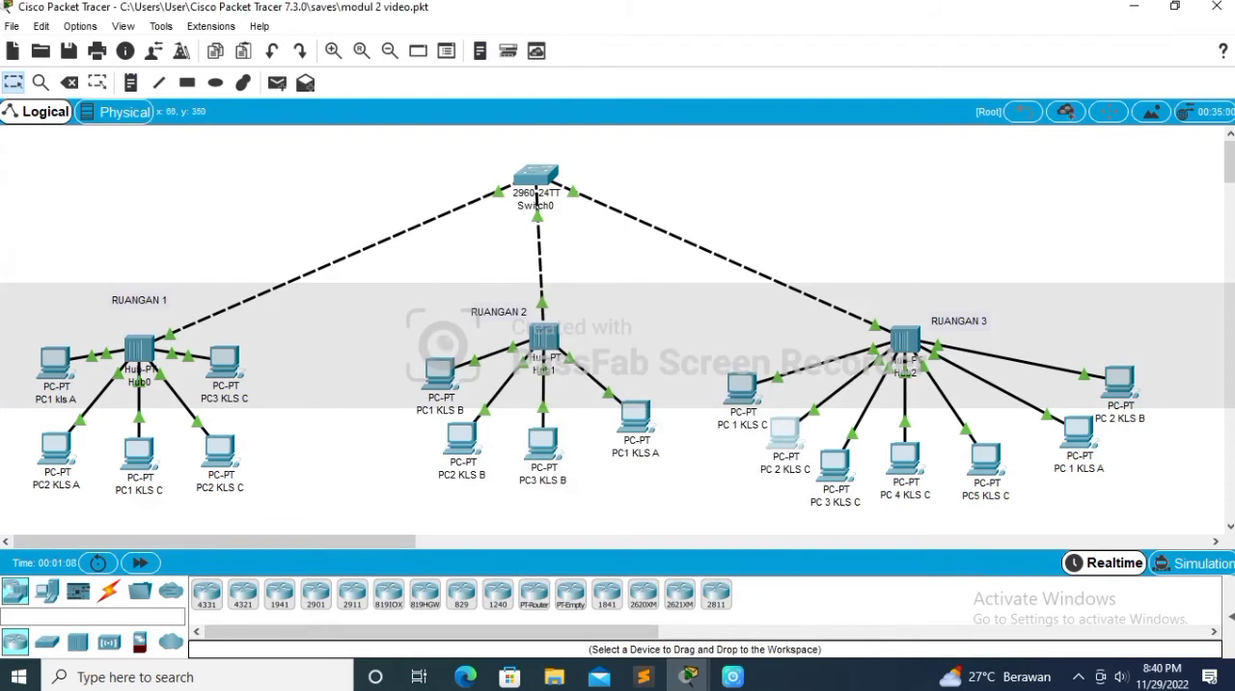
# Step: Ping 169.254.22.205 from the command prompt of PC2 KLS A in RUANGAN 1
pyautogui.click(56, 448)
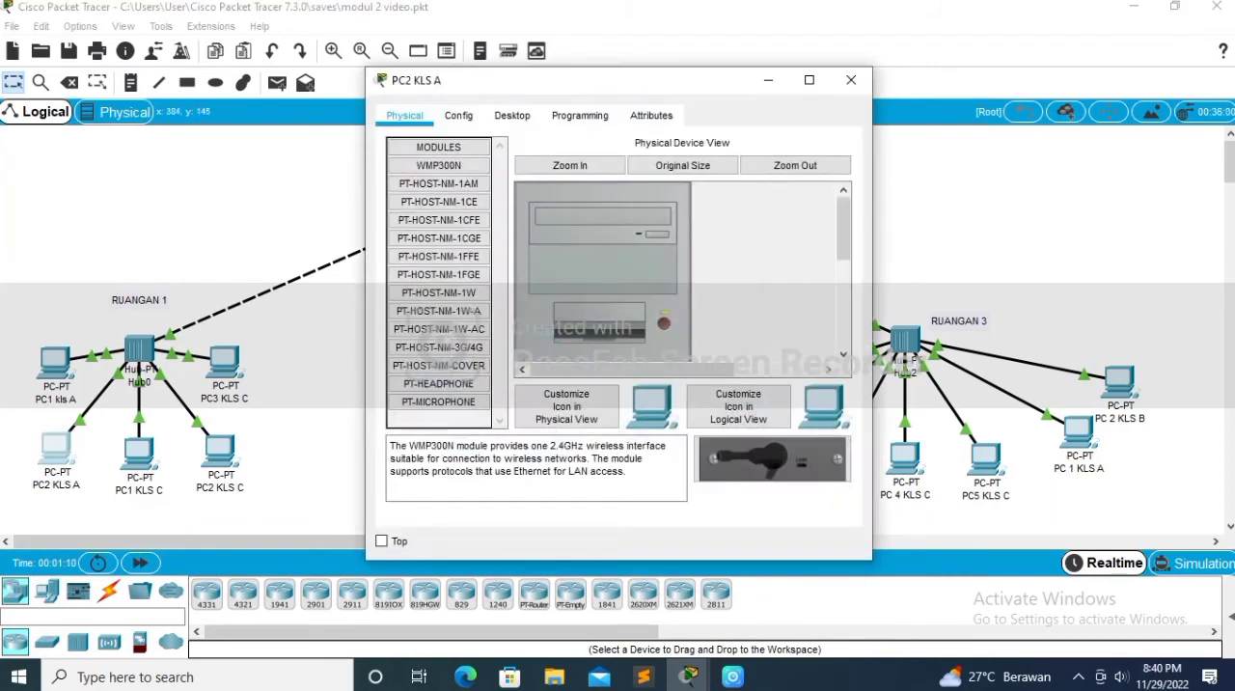
pyautogui.click(580, 116)
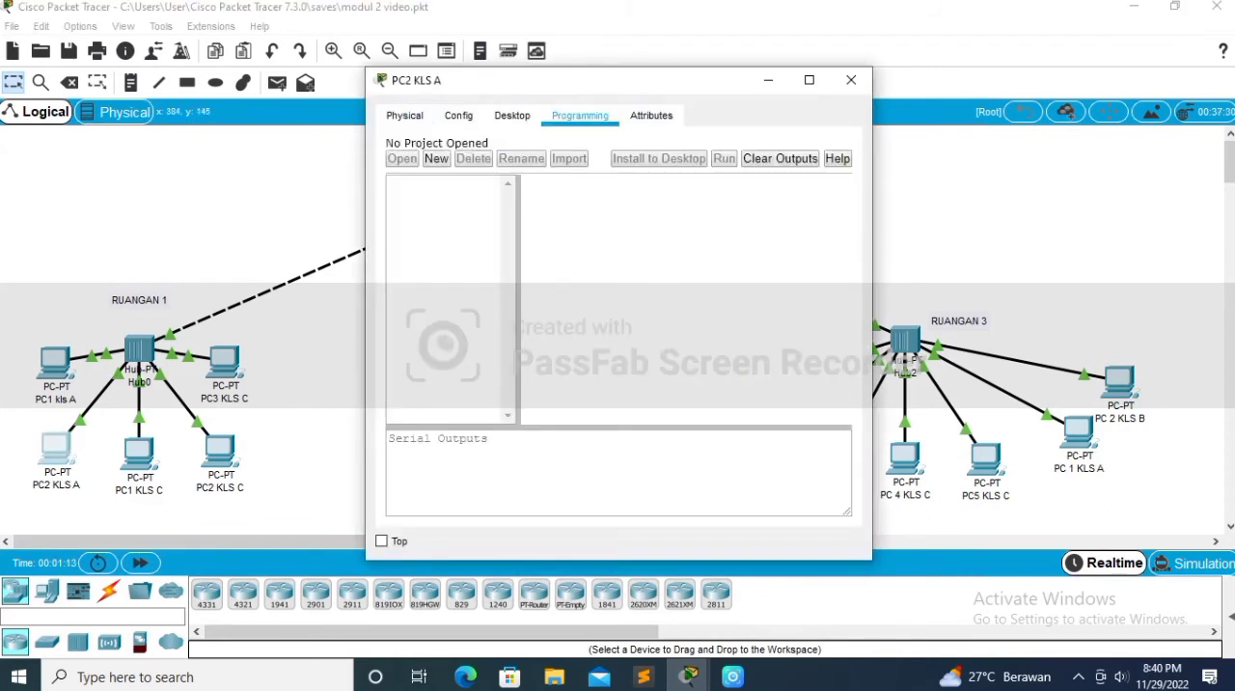
pyautogui.click(513, 116)
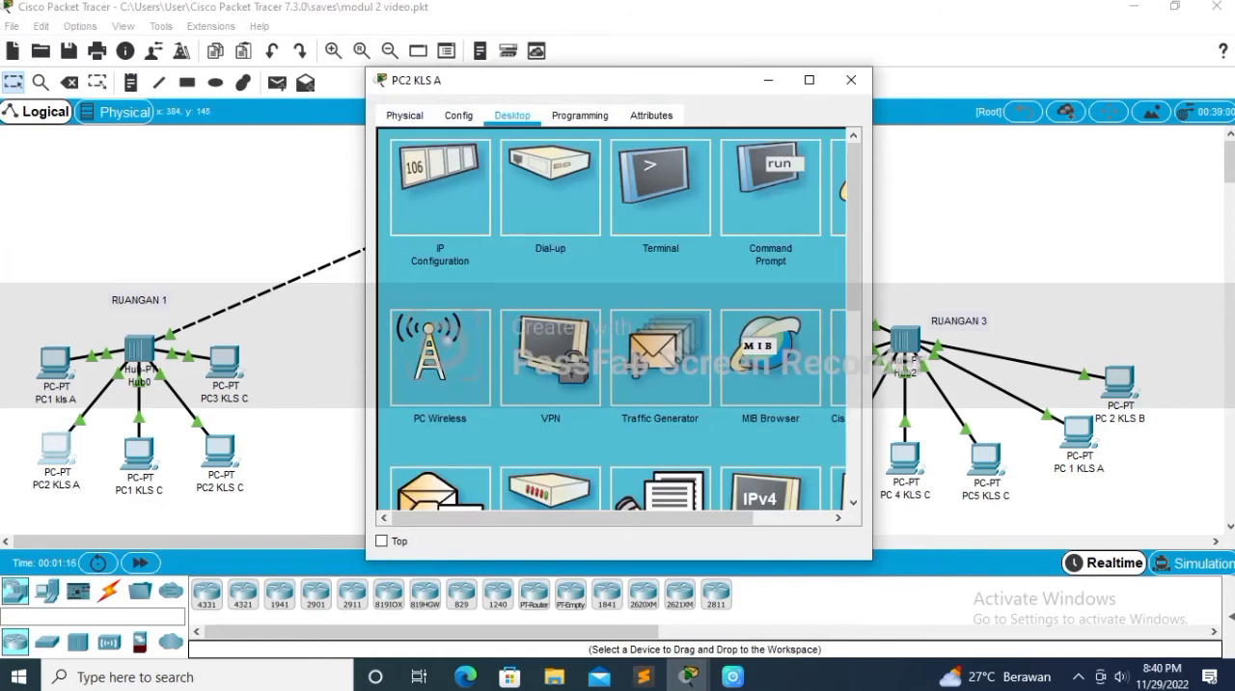
pyautogui.write('ping ')
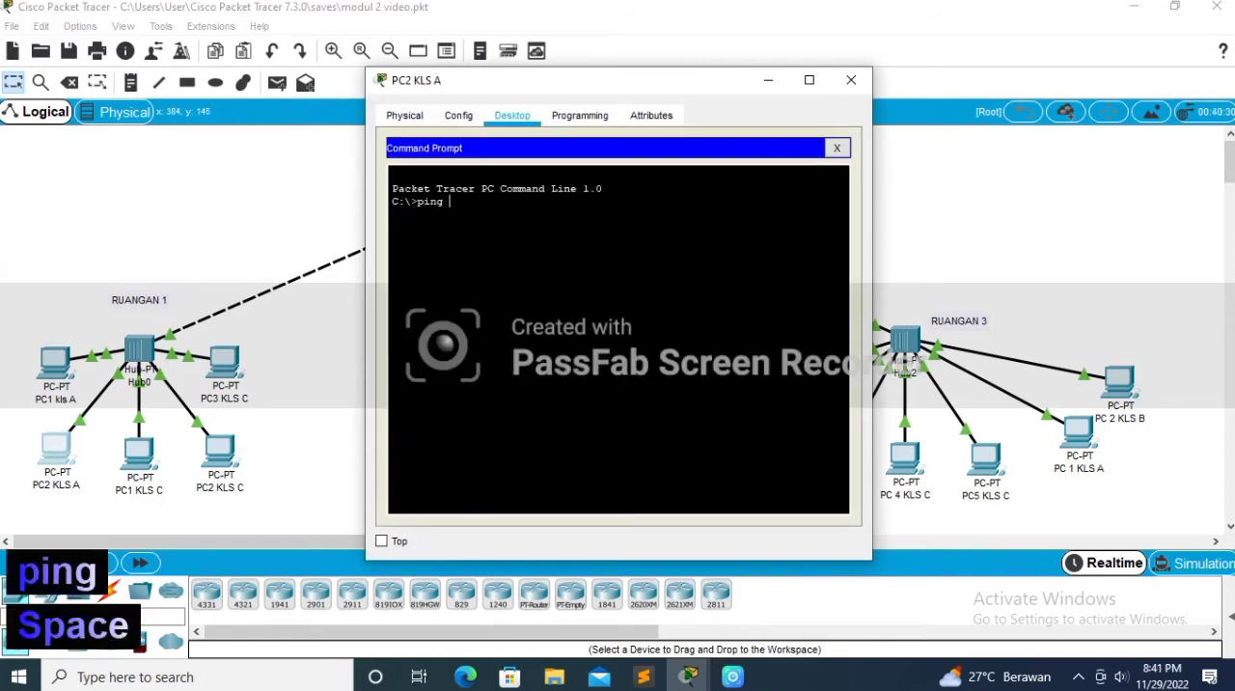
pyautogui.write('1')
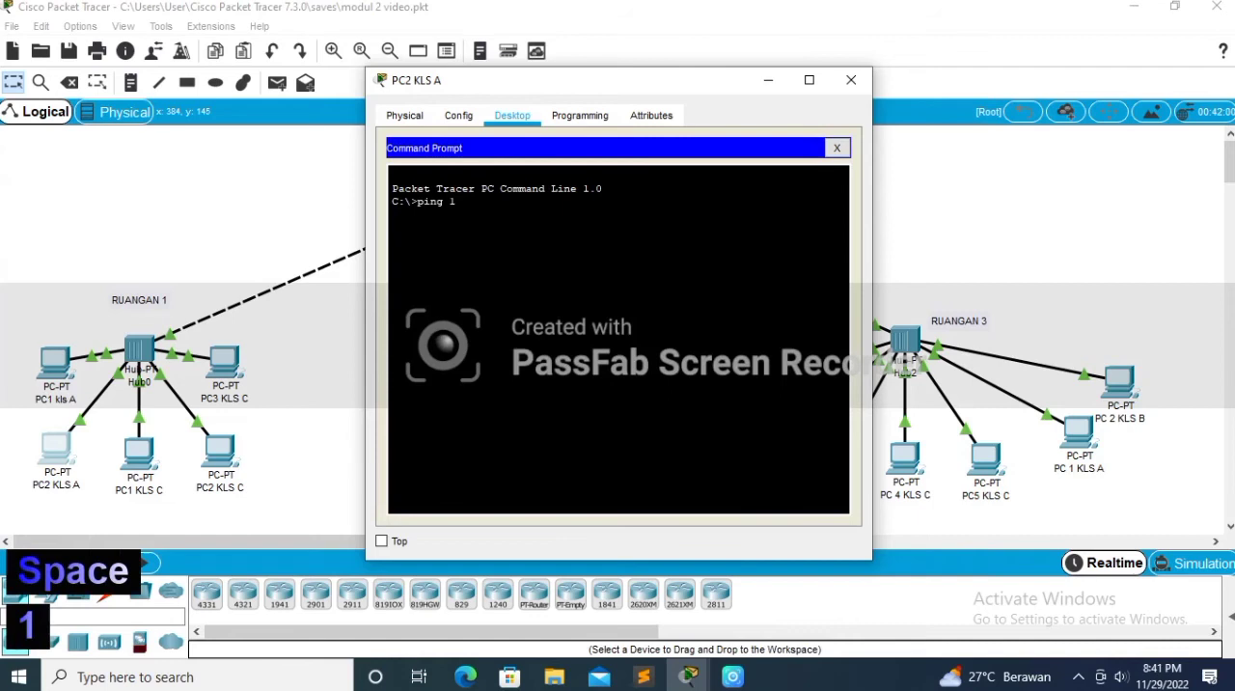
pyautogui.write('69')
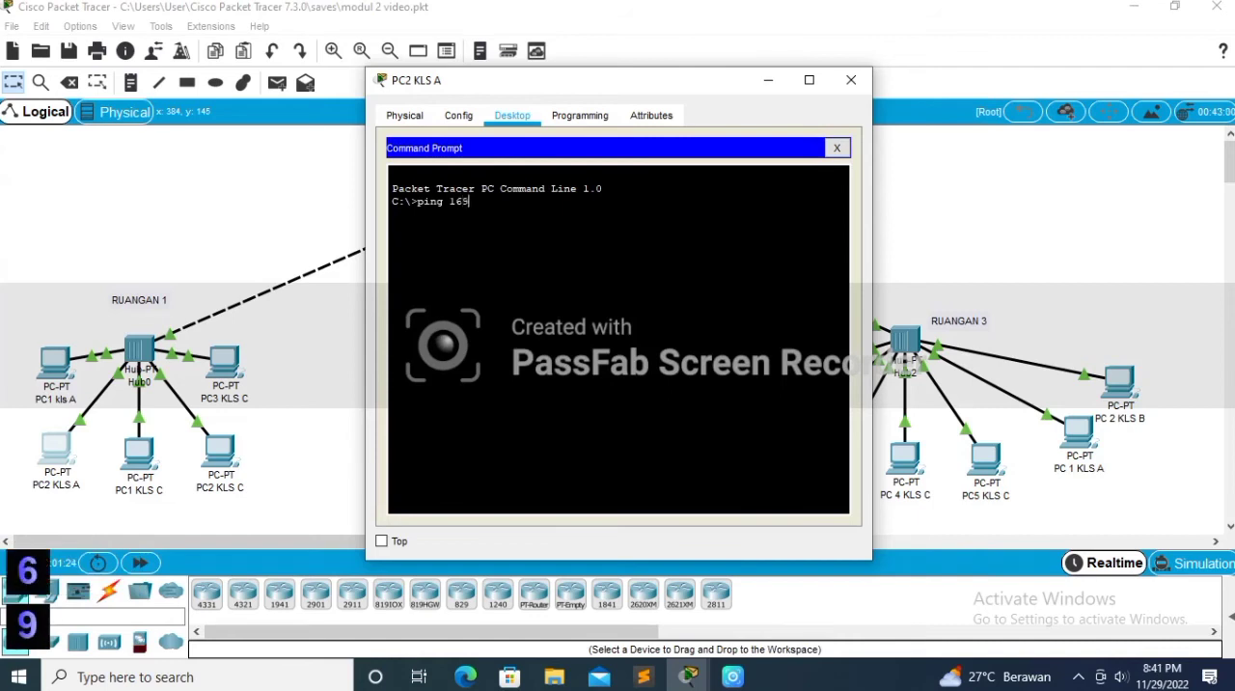
pyautogui.write('.25')
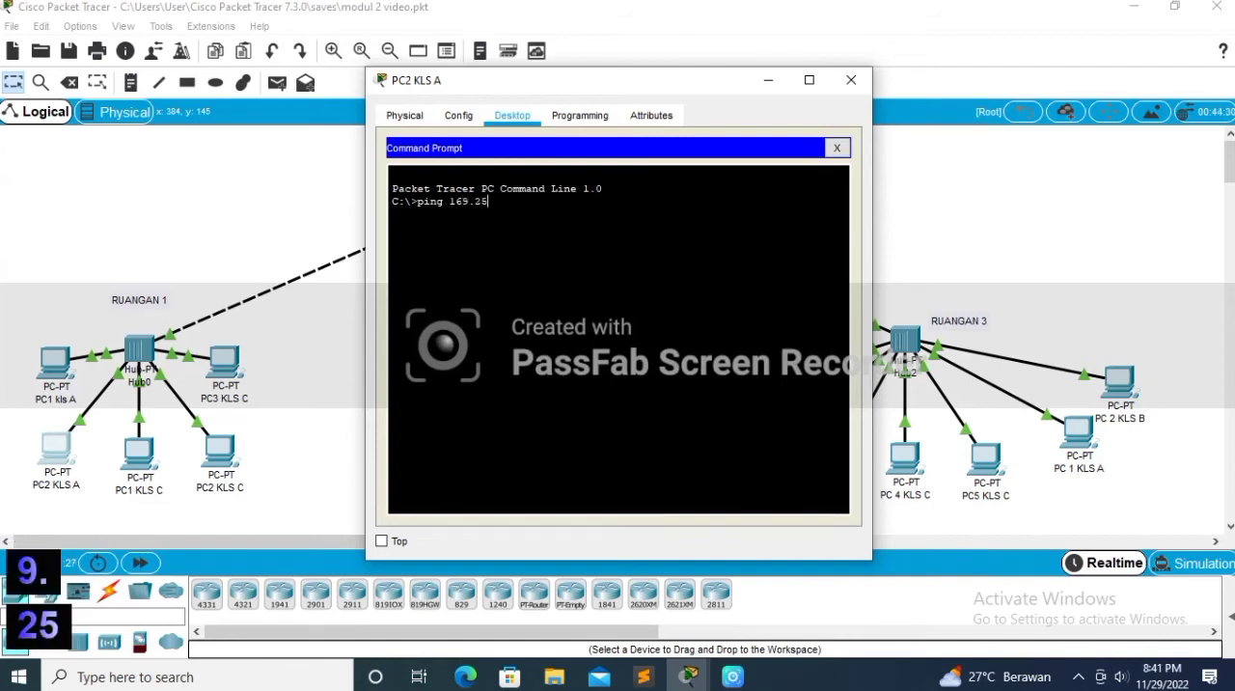
pyautogui.write('4.22.')
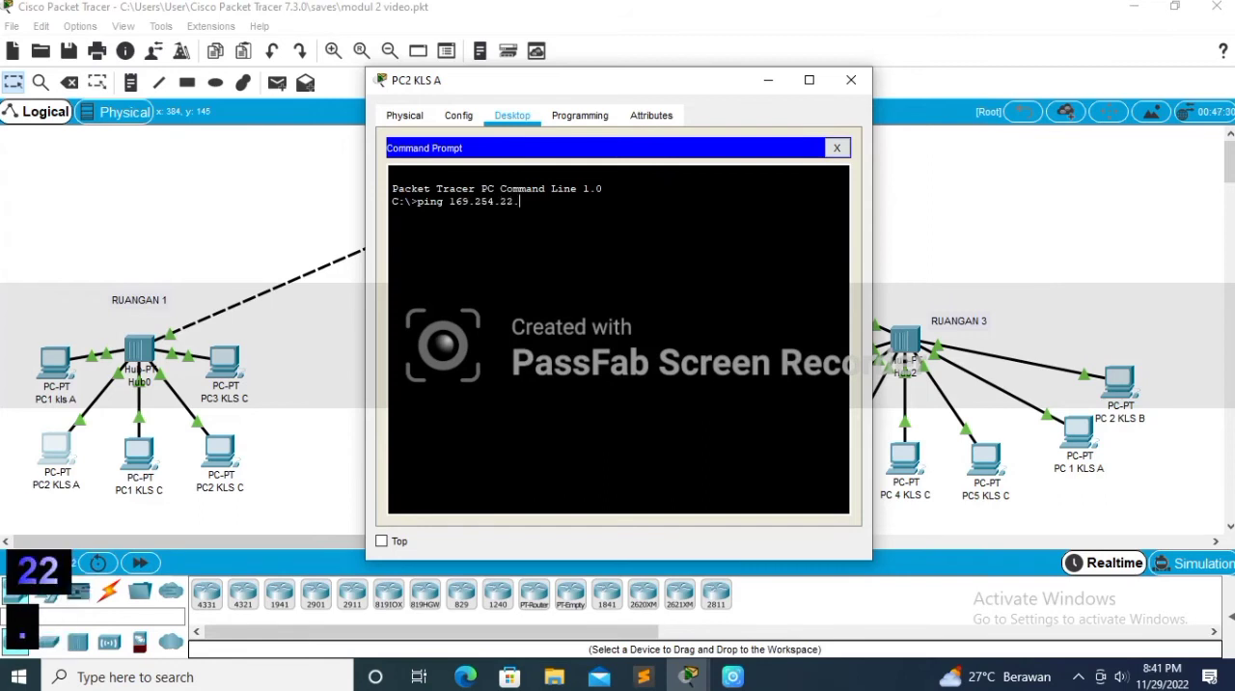
pyautogui.write('205')
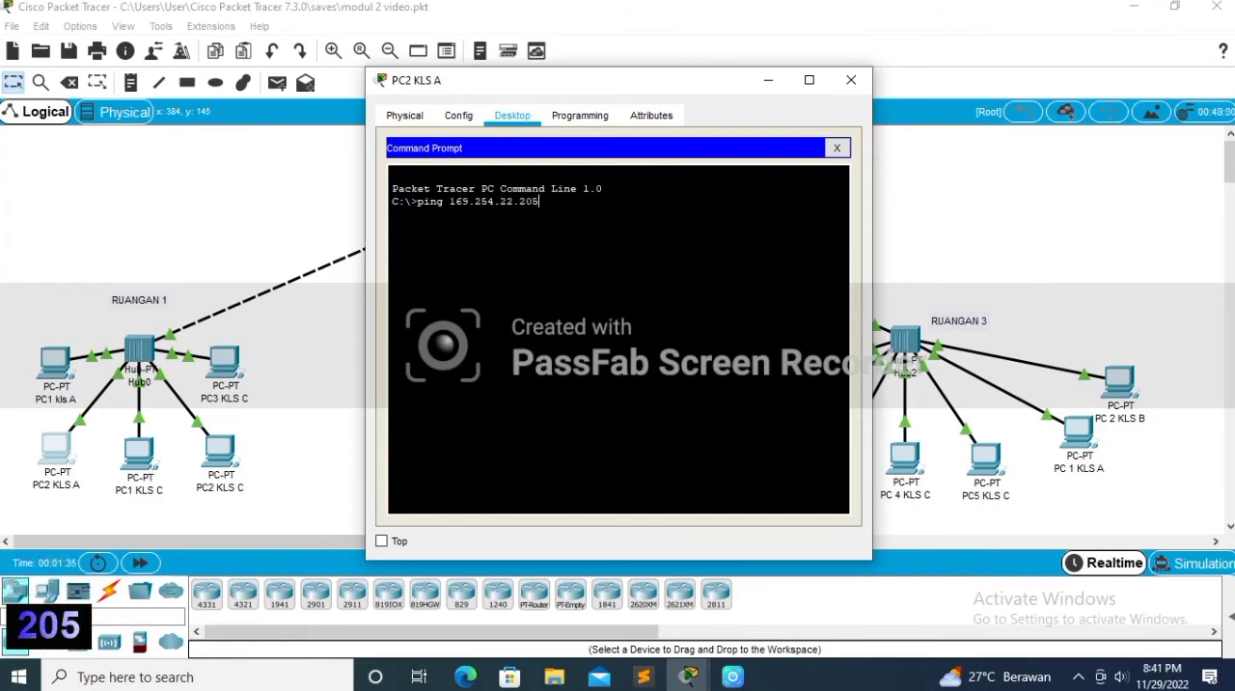
pyautogui.press('Return')
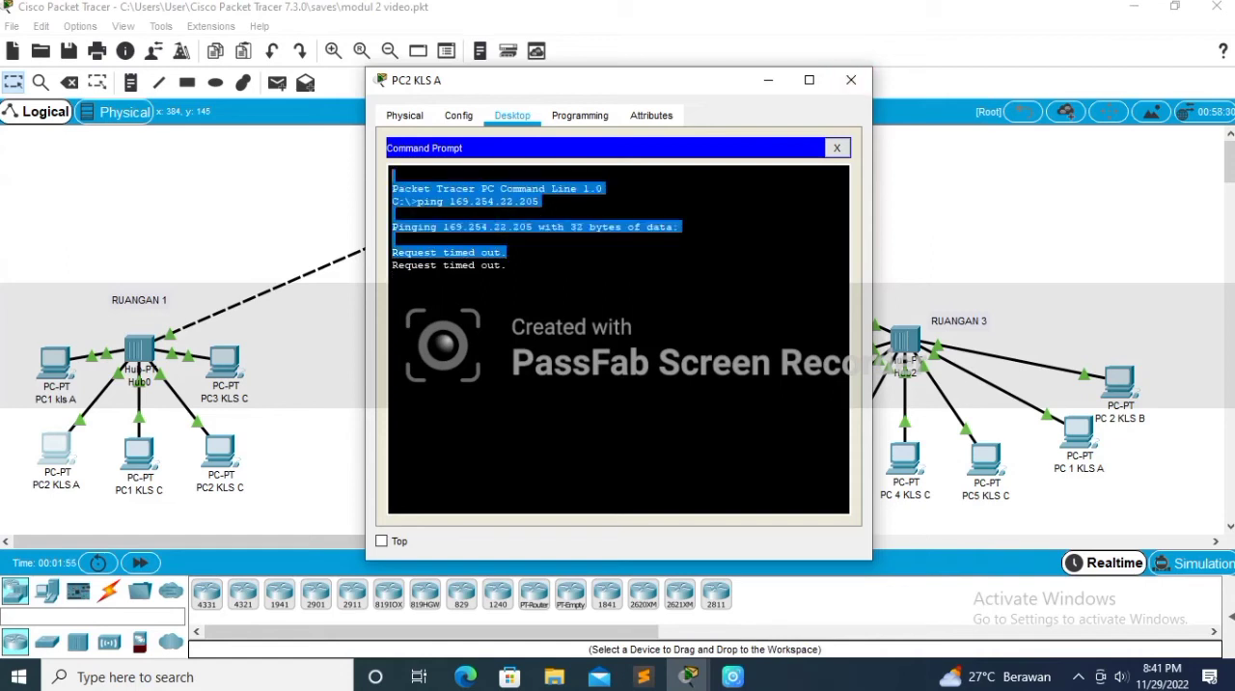
# Step: Set the IP configuration of PC 3 KLS C in RUANGAN 3 to DHCP
pyautogui.click(852, 80)
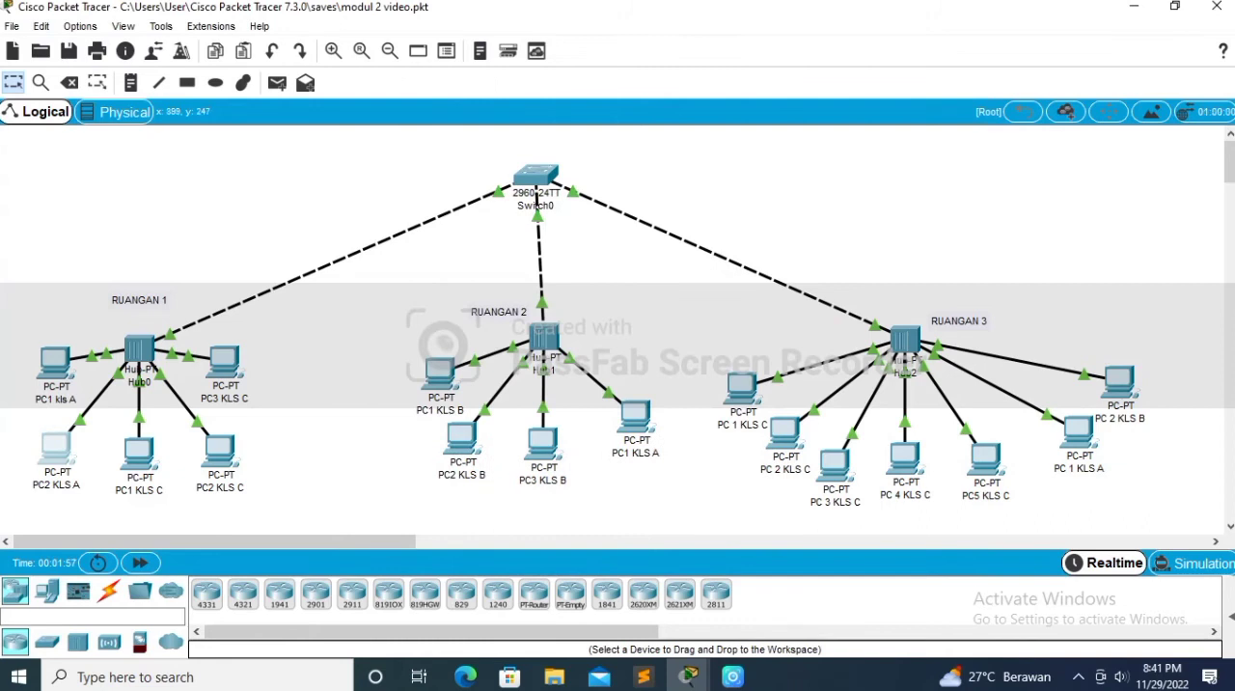
pyautogui.click(835, 466)
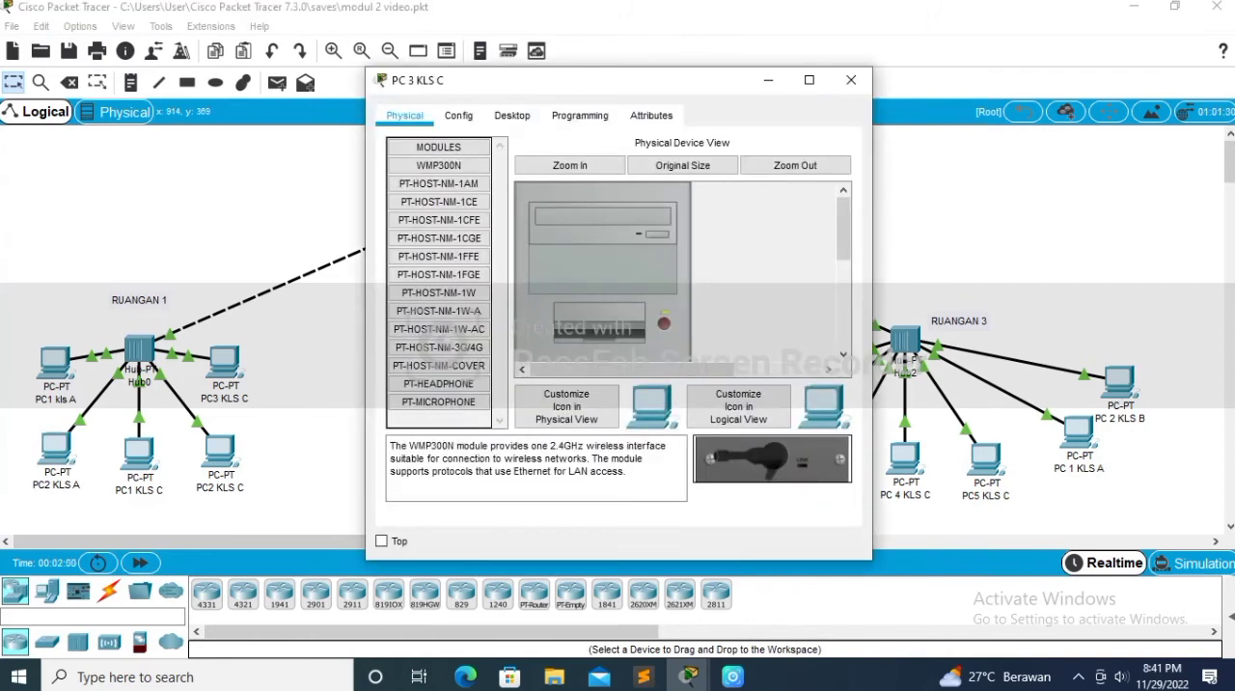
pyautogui.click(580, 115)
pyautogui.click(512, 115)
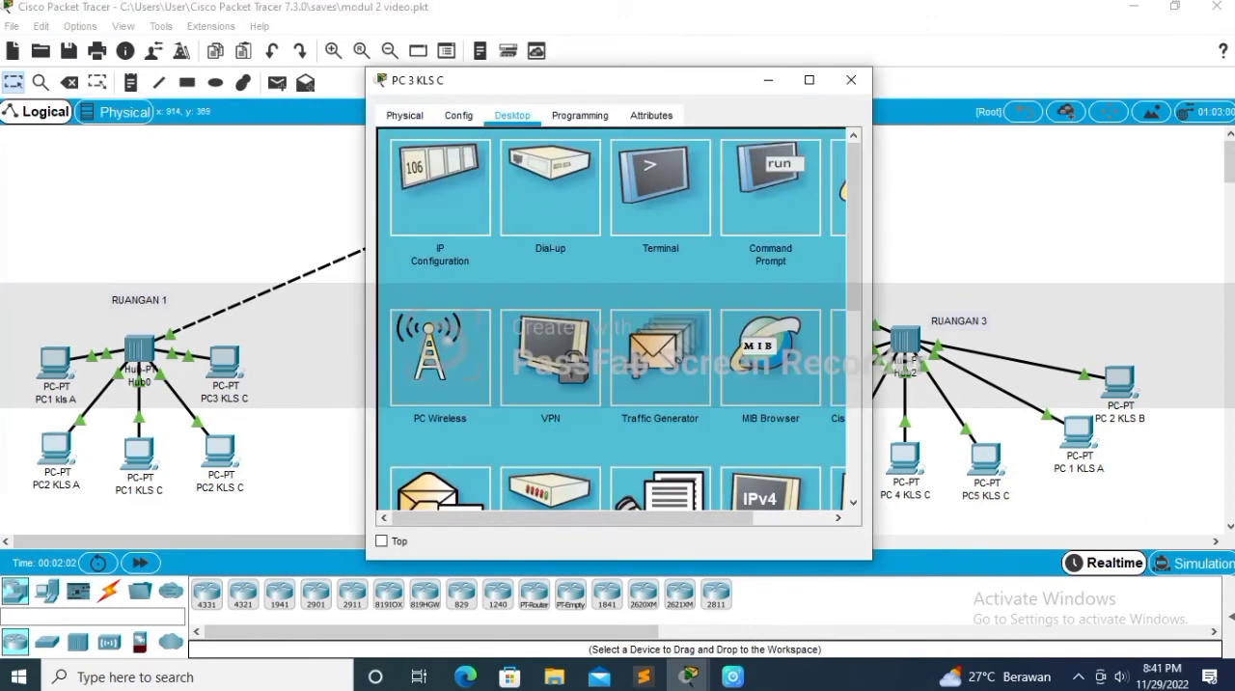
pyautogui.click(440, 188)
pyautogui.click(399, 216)
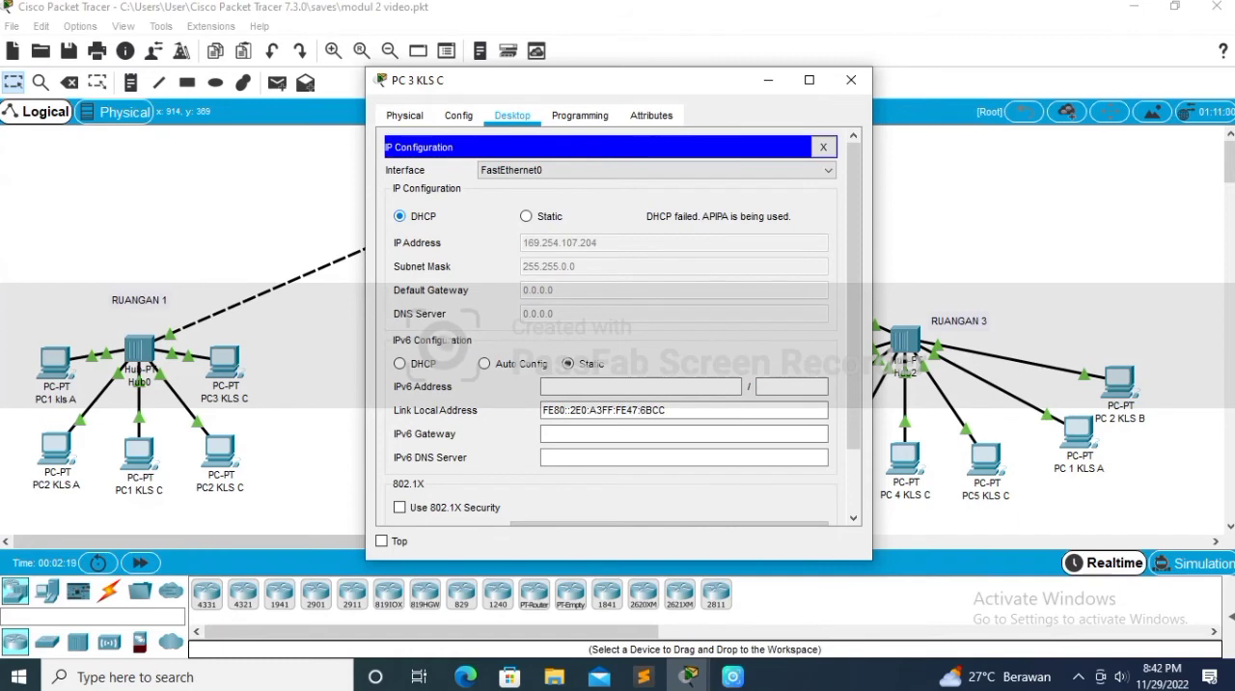
pyautogui.click(852, 79)
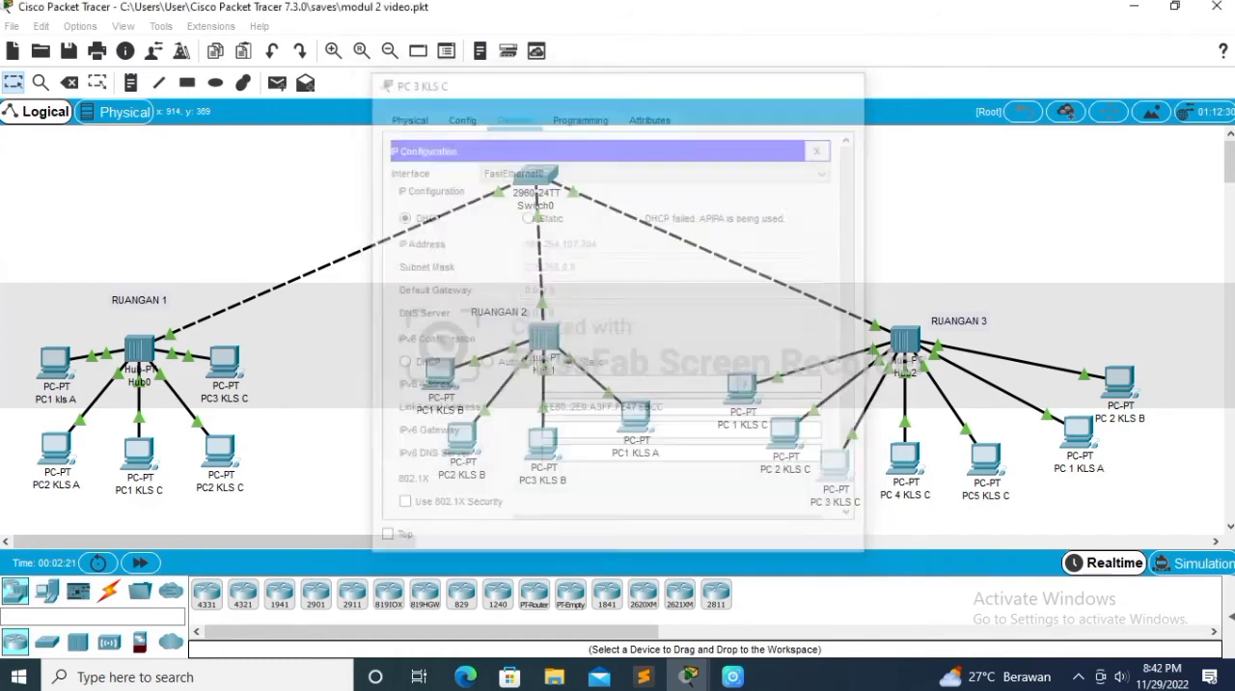
# Step: Ping 169.254.107.204 from the command prompt of PC2 KLS A in RUANGAN 1
pyautogui.click(56, 447)
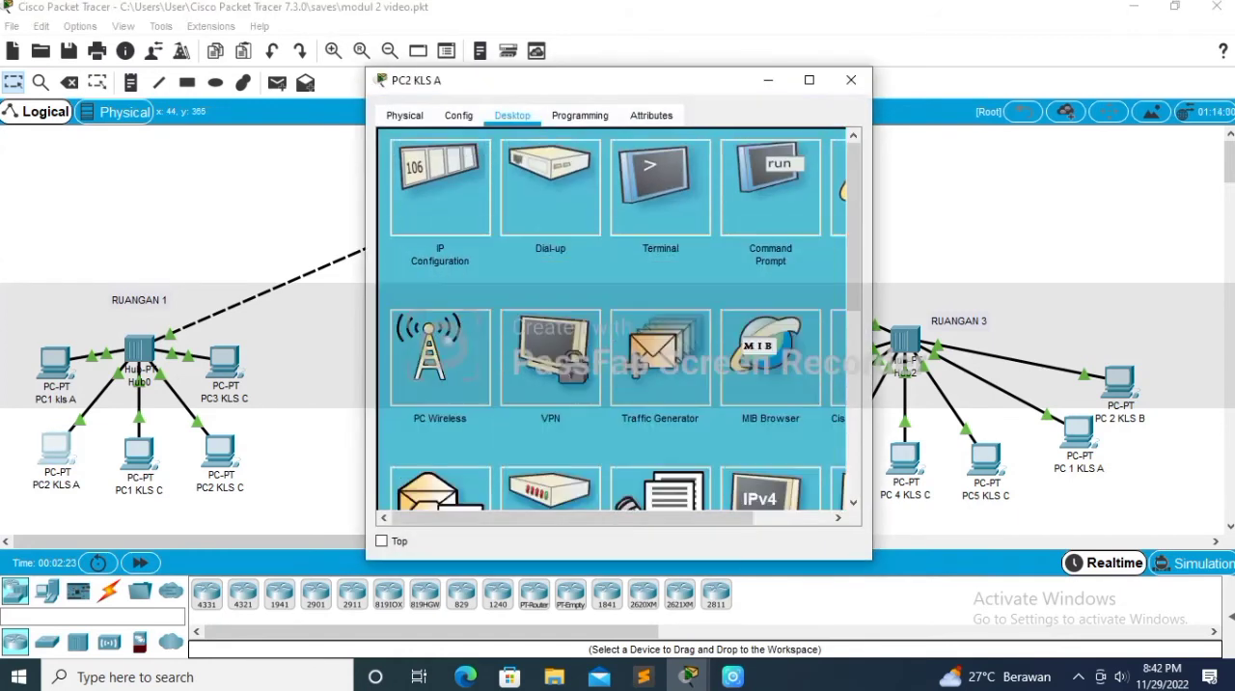
pyautogui.click(770, 188)
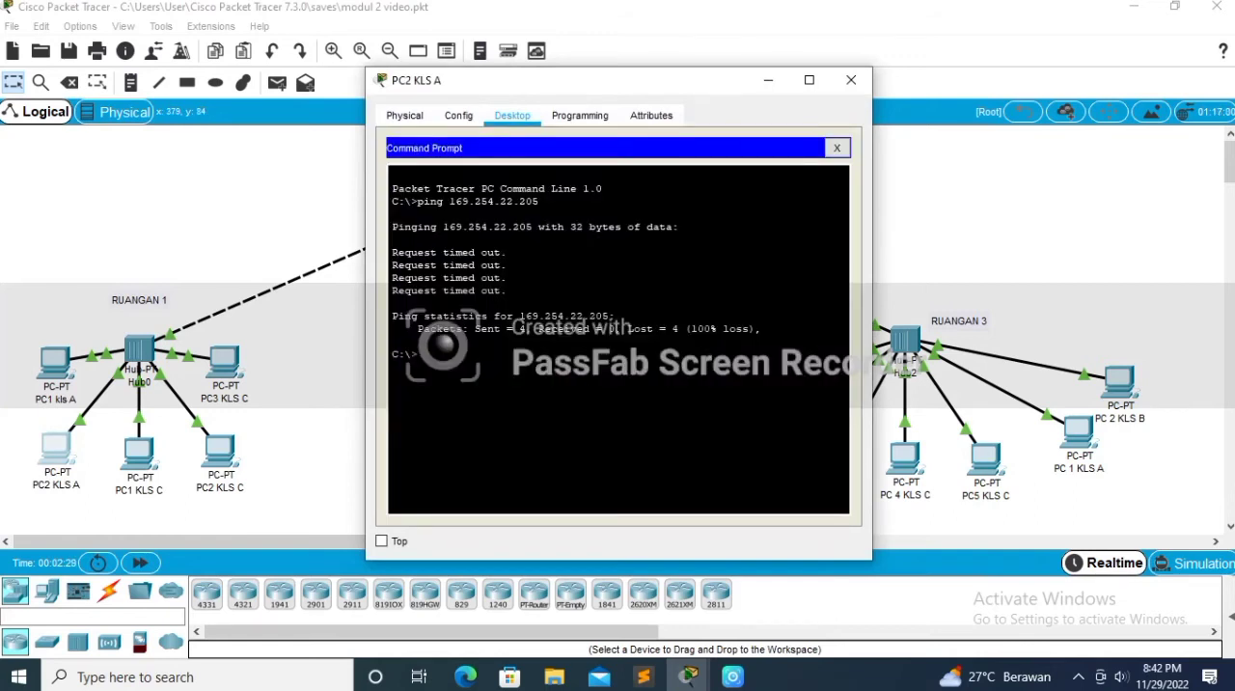
pyautogui.click(837, 148)
pyautogui.click(771, 183)
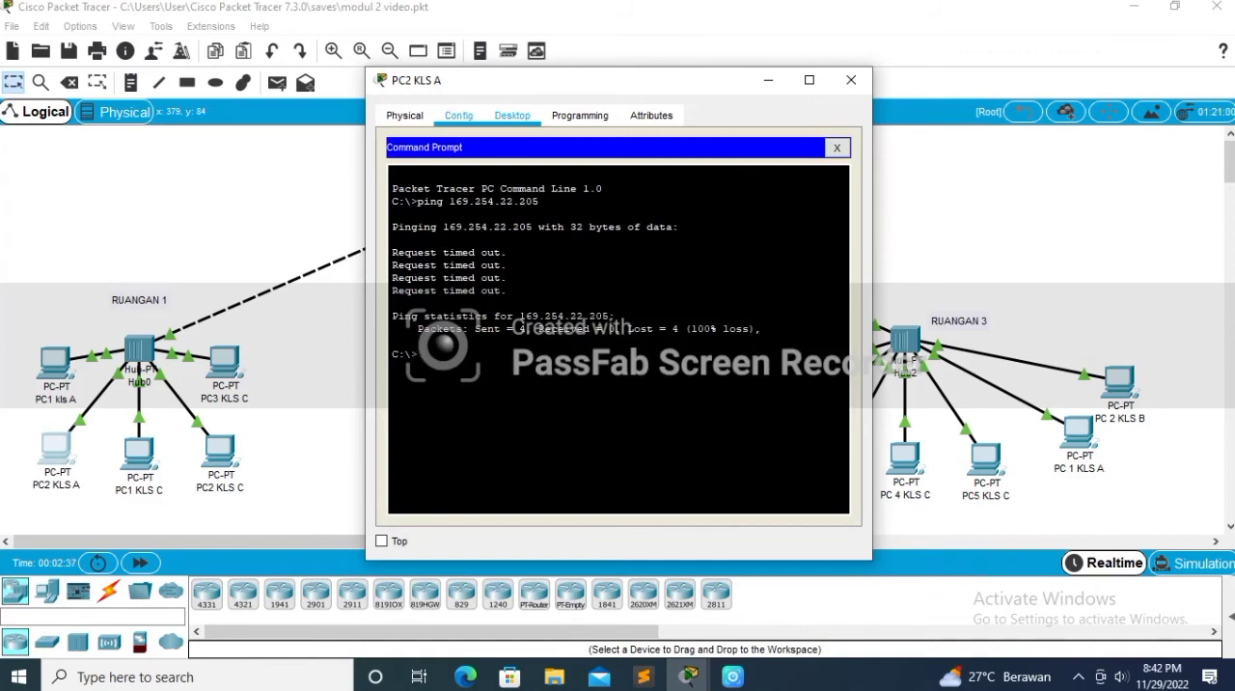
pyautogui.click(458, 115)
pyautogui.click(513, 115)
pyautogui.write('ping ')
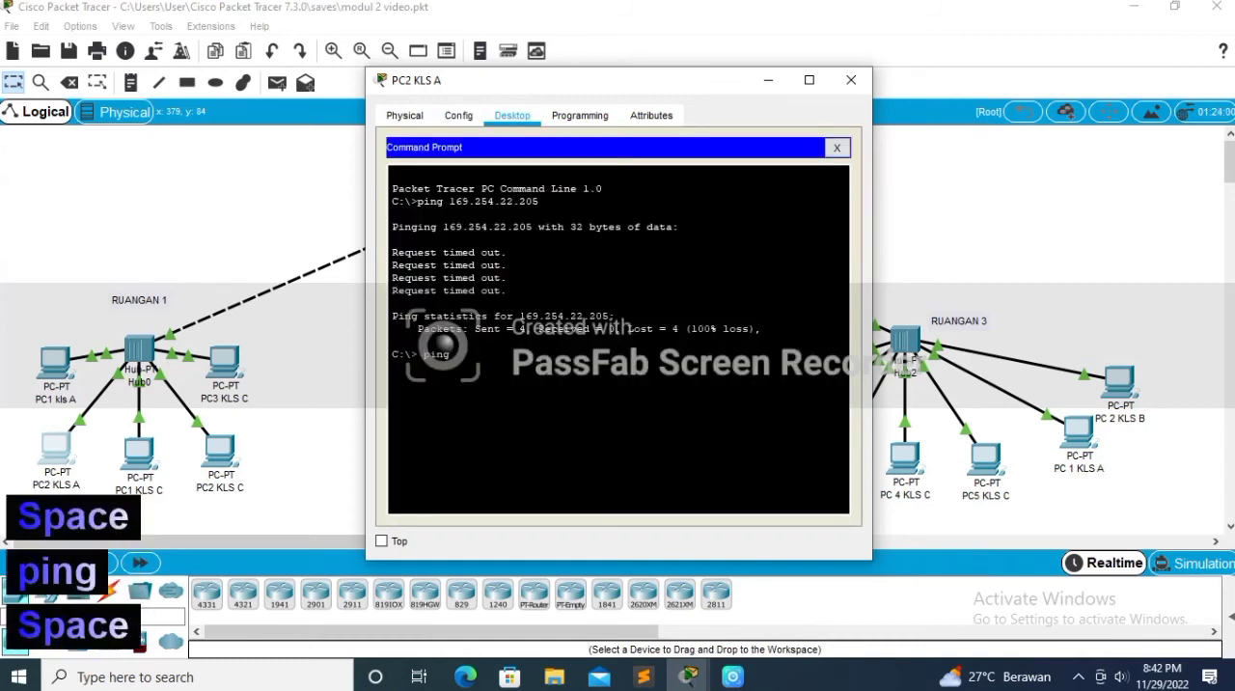
pyautogui.write('1')
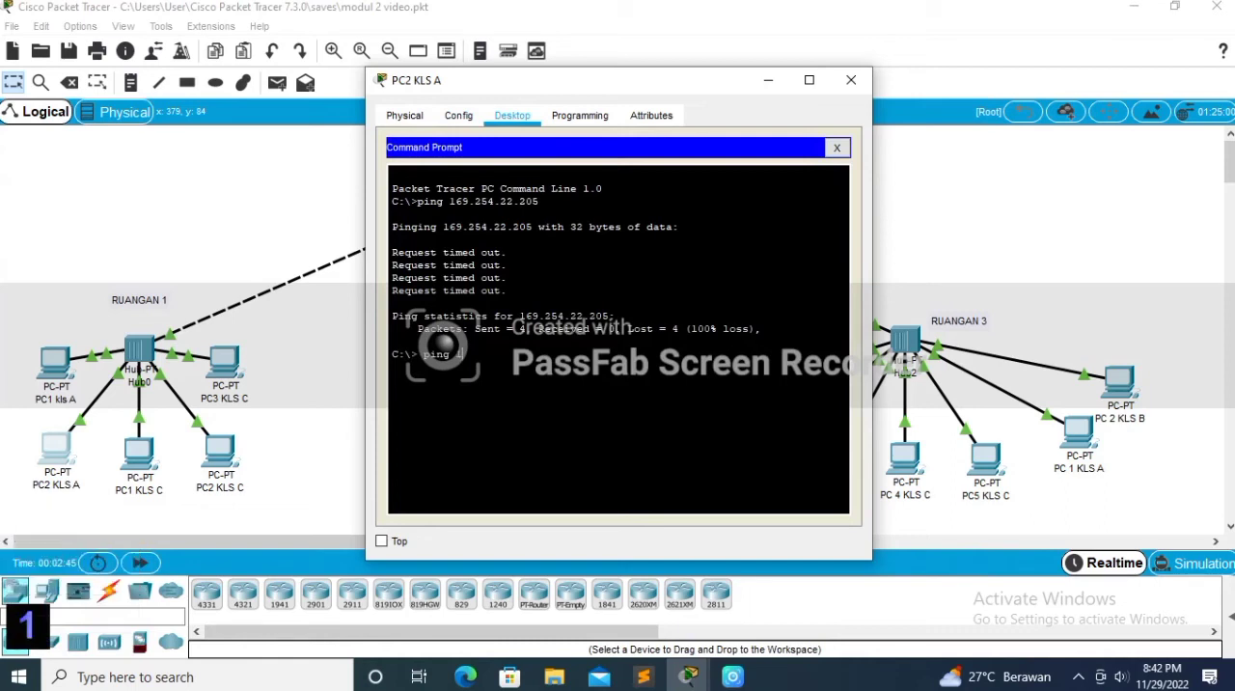
pyautogui.write('69.')
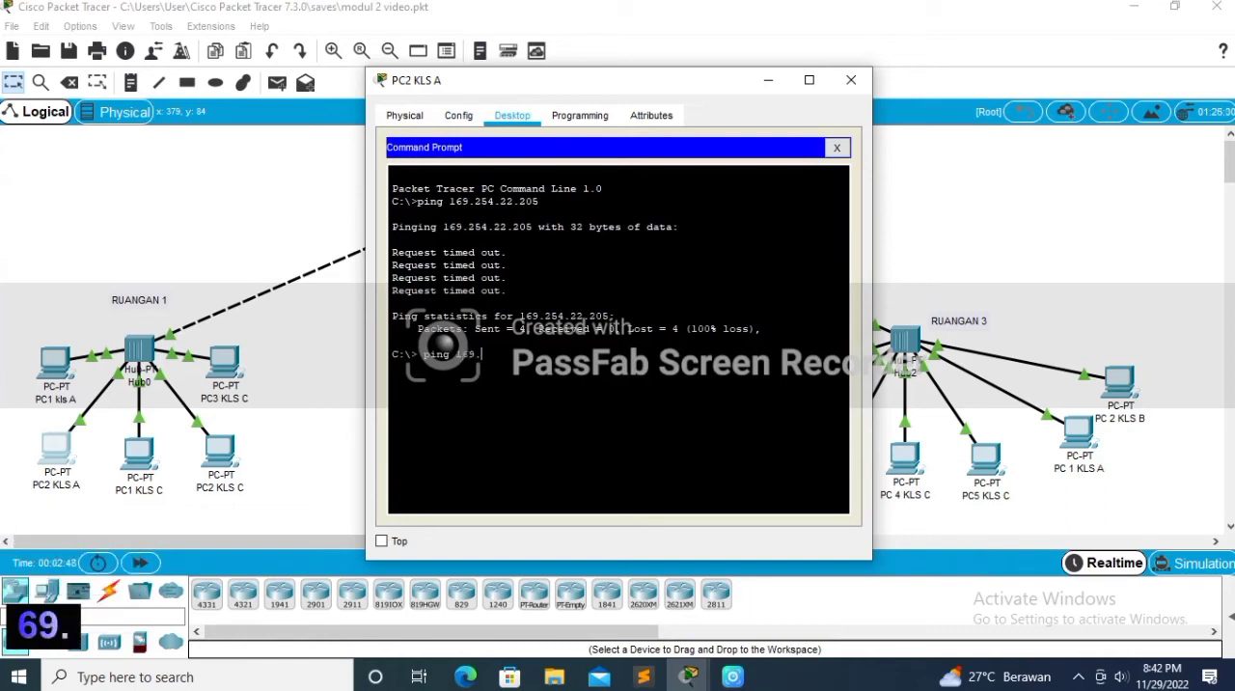
pyautogui.write('254.')
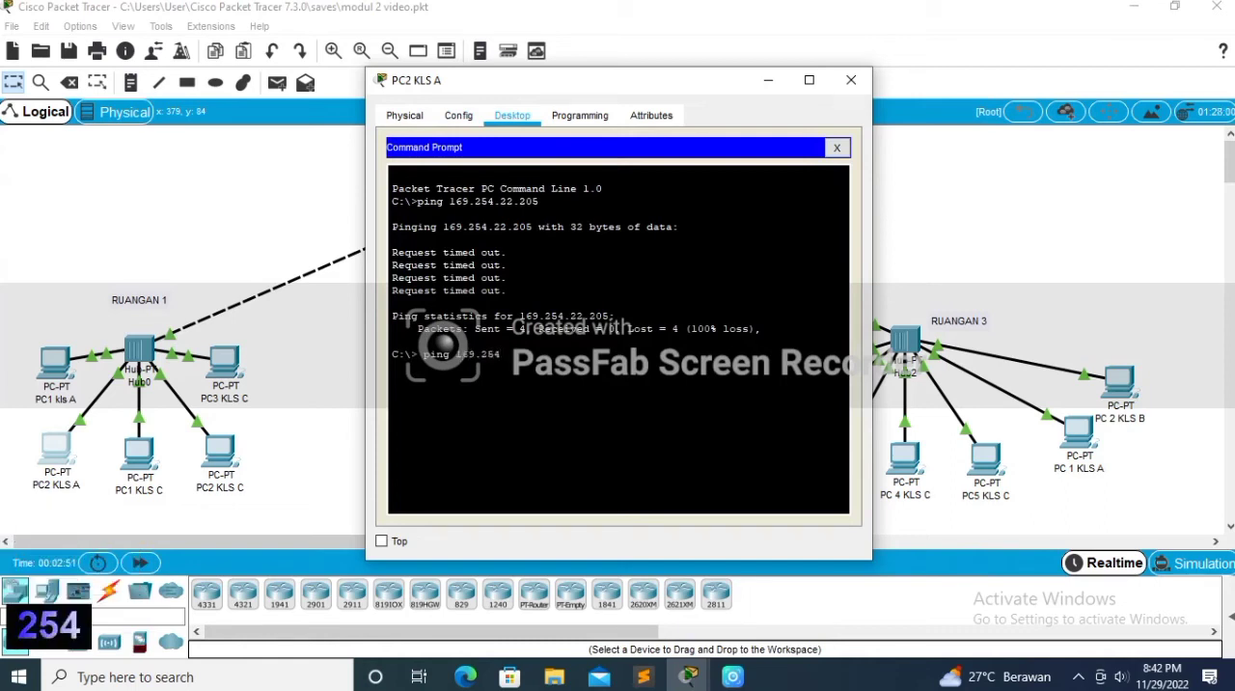
pyautogui.write('107.')
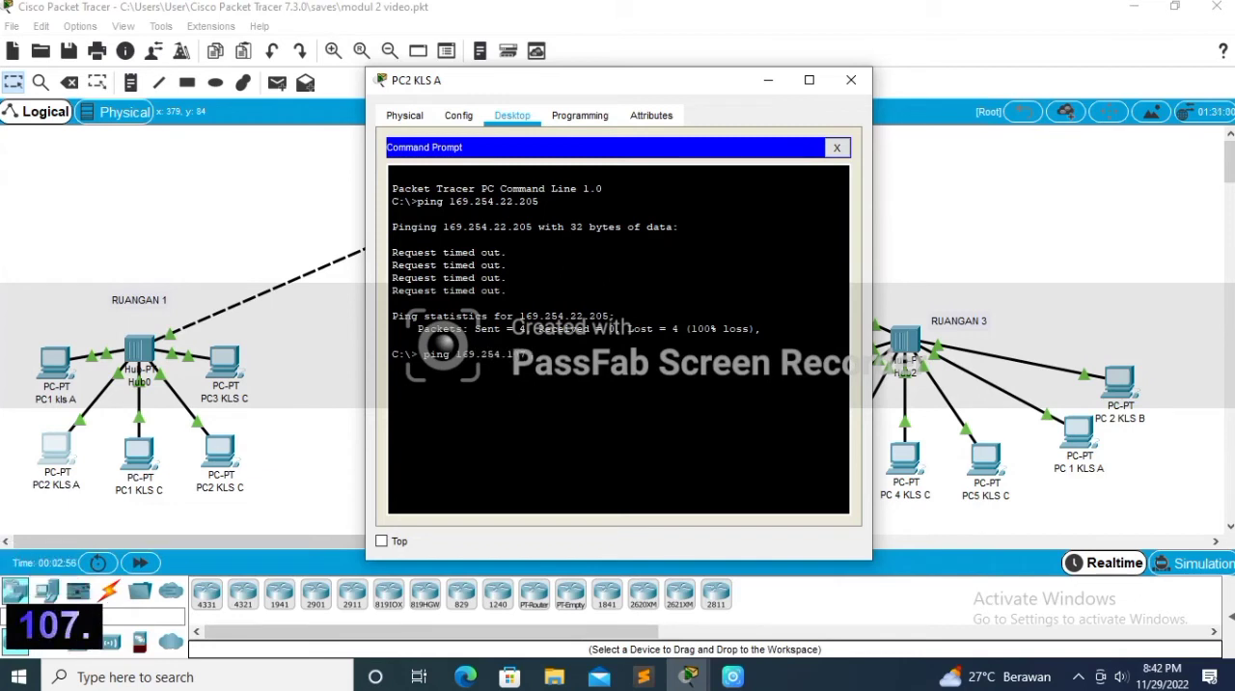
pyautogui.write('204')
pyautogui.press('Return')
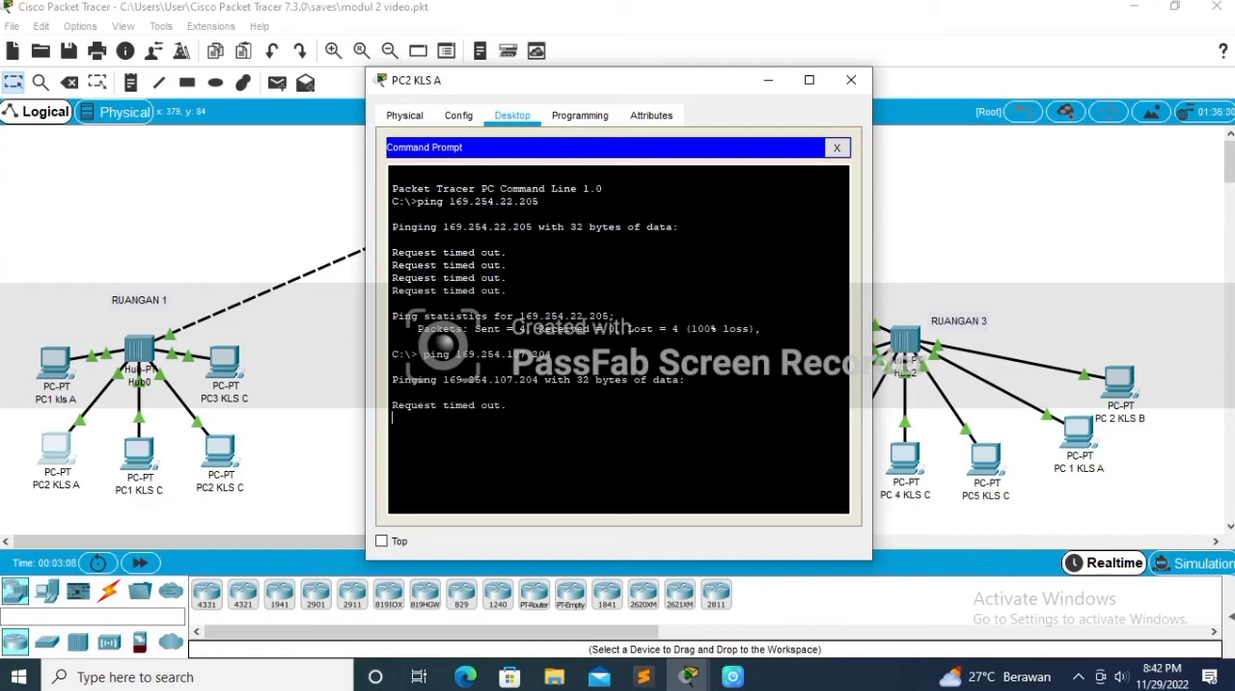
pyautogui.click(851, 80)
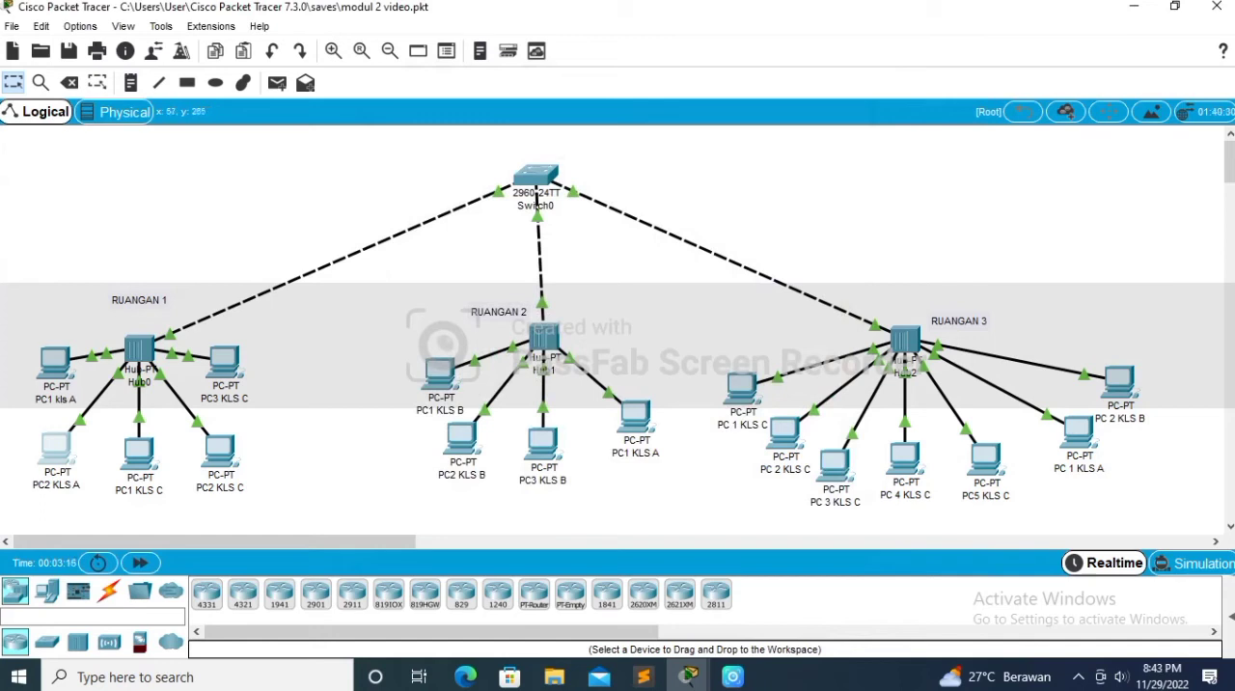
# Step: Check the IP address assigned to PC1 kls A in RUANGAN 1
pyautogui.click(55, 363)
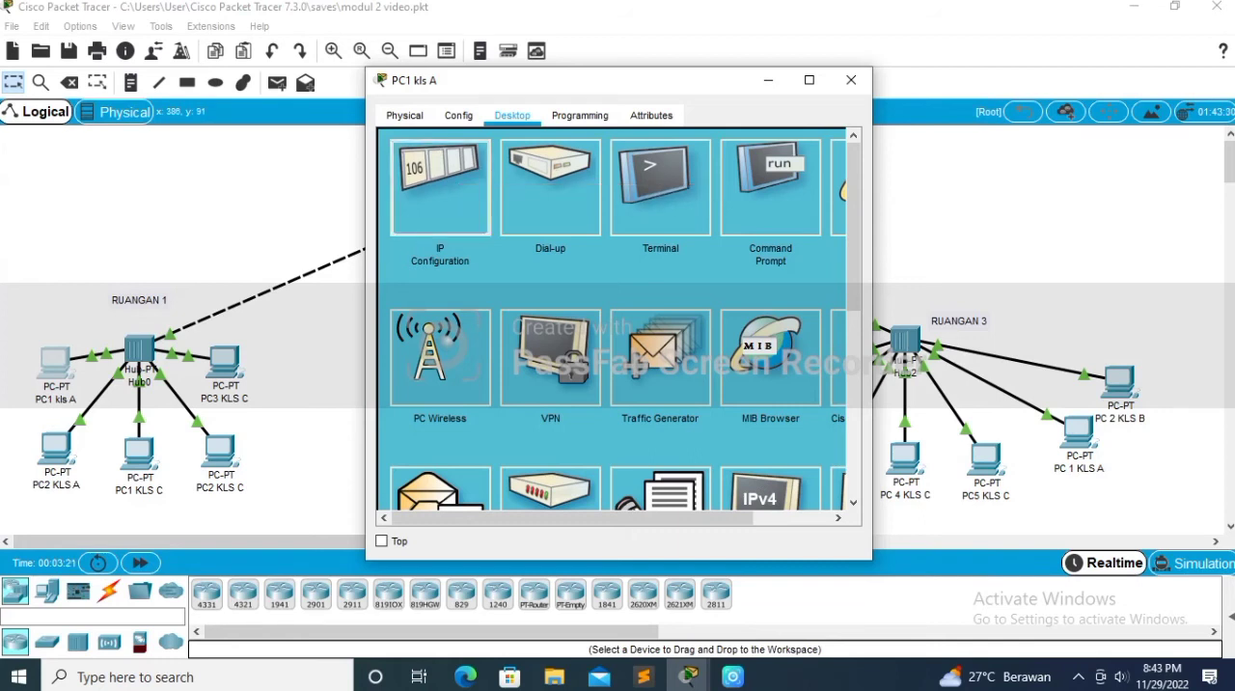
pyautogui.click(440, 188)
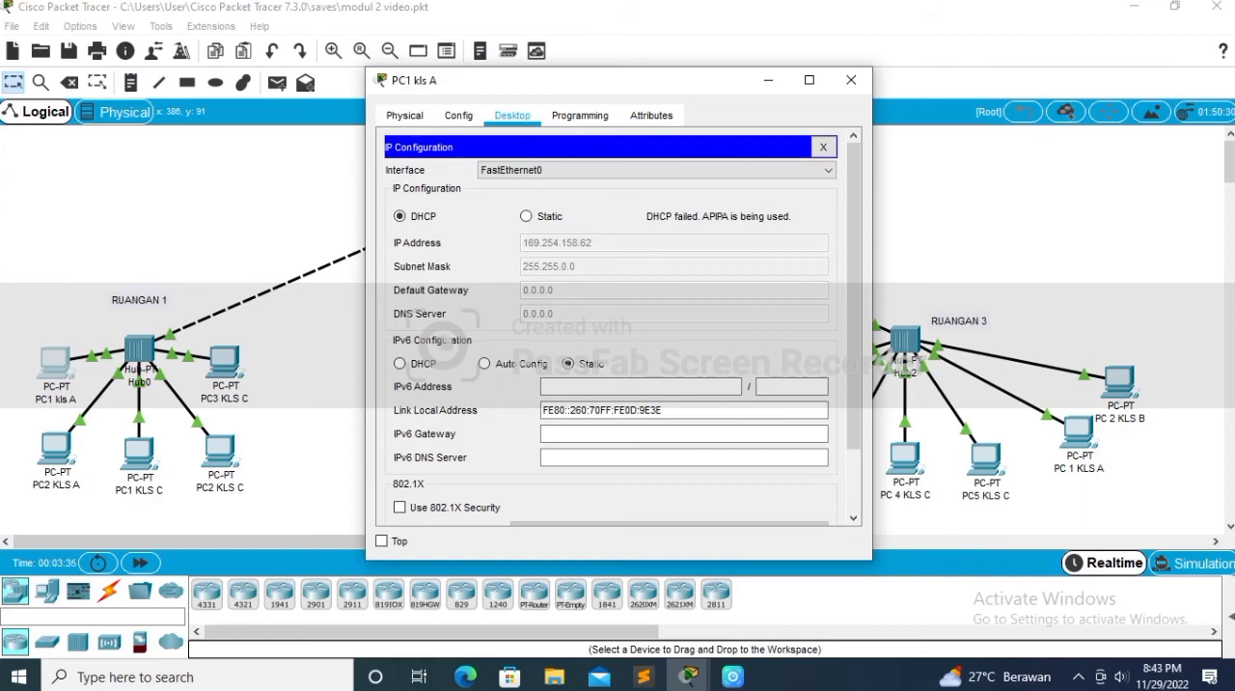
pyautogui.click(852, 80)
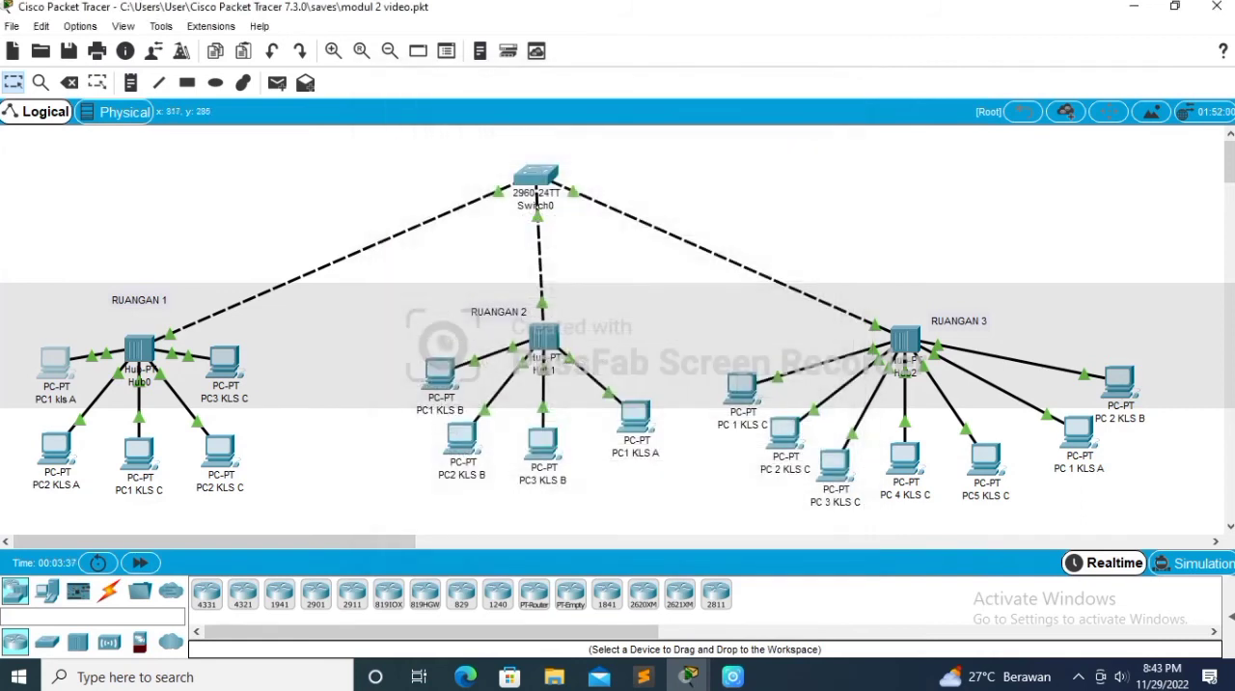
# Step: Ping 169.254.158.62 from the command prompt of PC 1 KLS C in RUANGAN 3
pyautogui.click(743, 390)
pyautogui.click(743, 392)
pyautogui.click(845, 159)
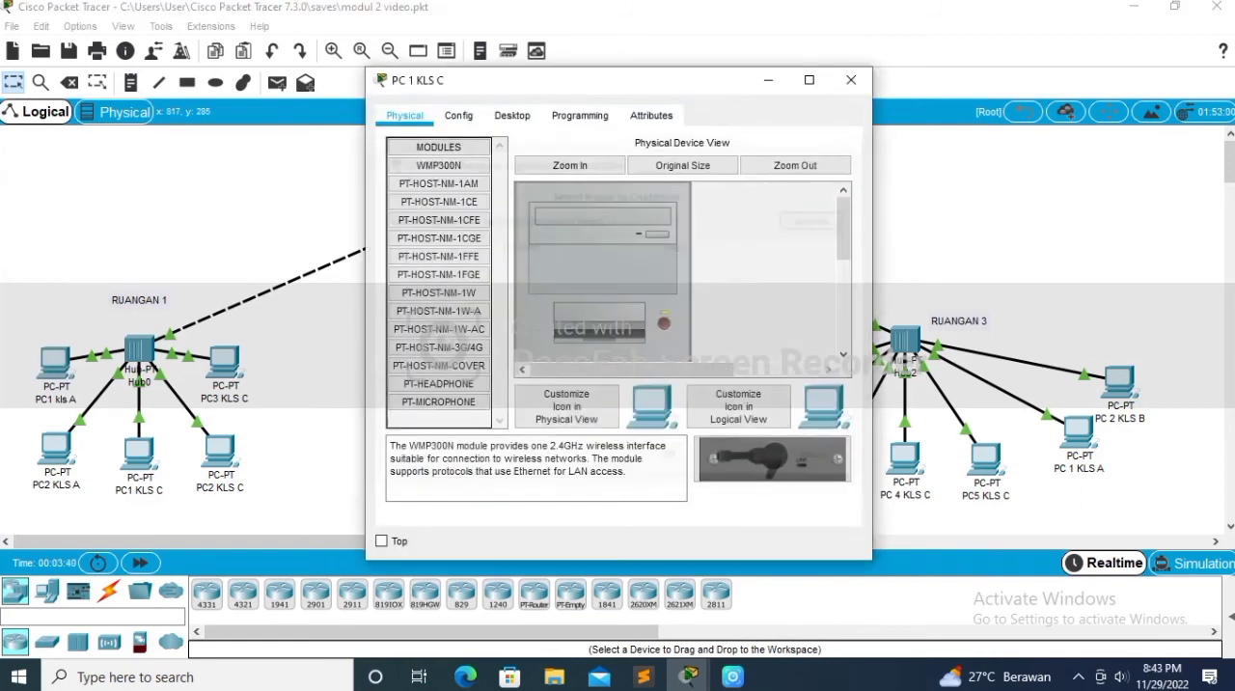
pyautogui.click(580, 115)
pyautogui.click(512, 116)
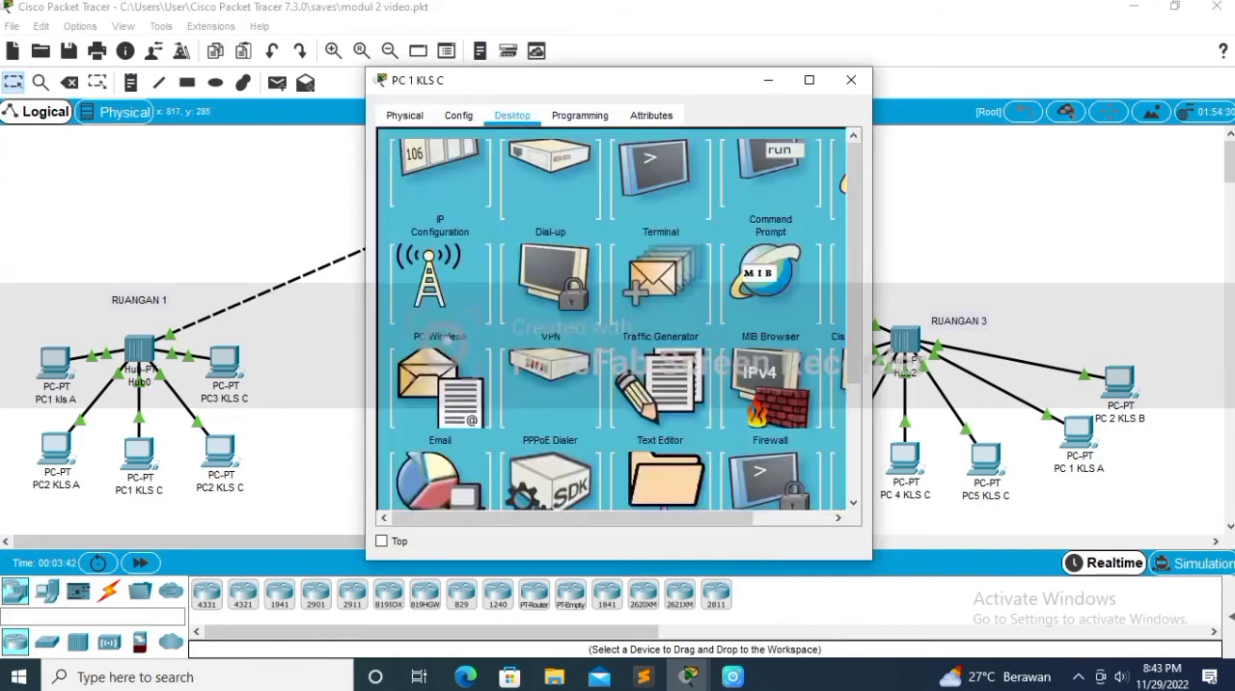
pyautogui.click(770, 176)
pyautogui.write('p')
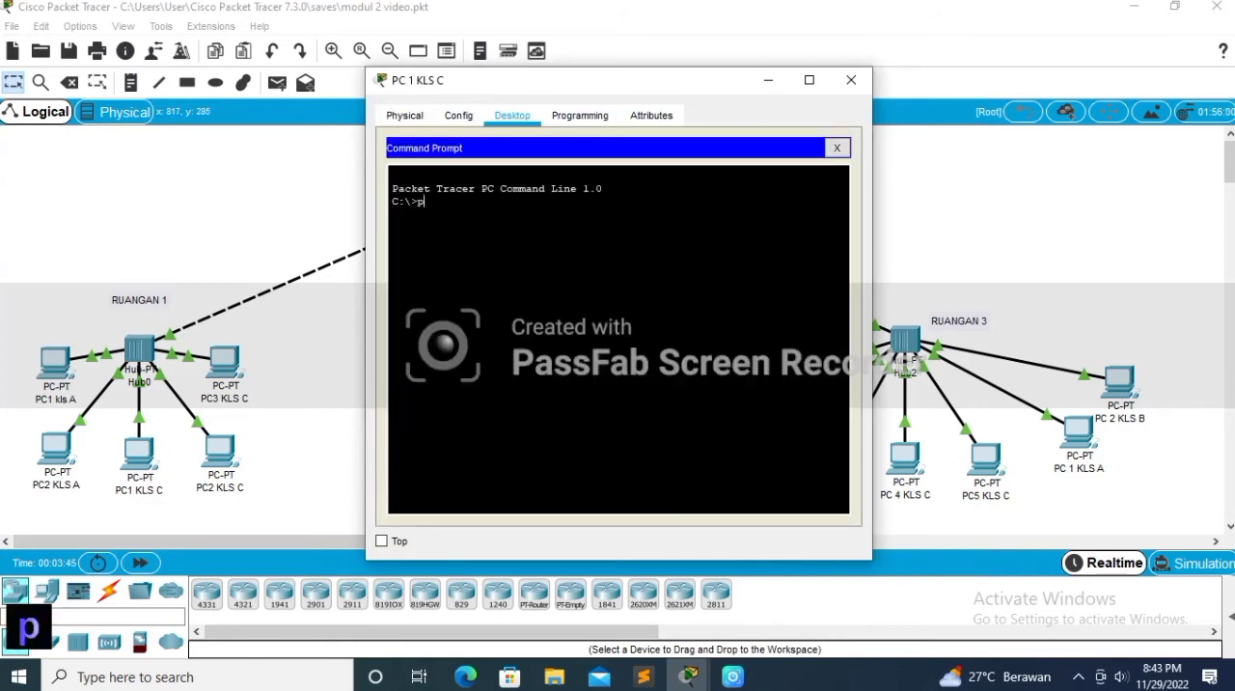
pyautogui.write('ing ')
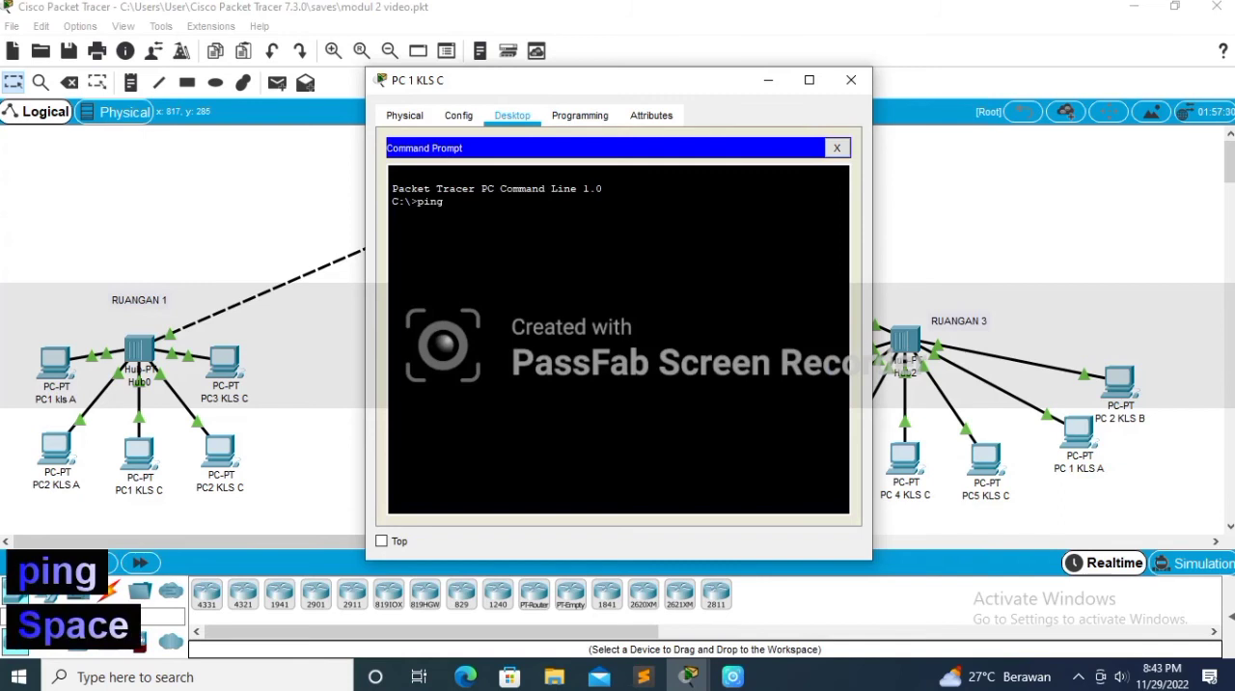
pyautogui.write('169')
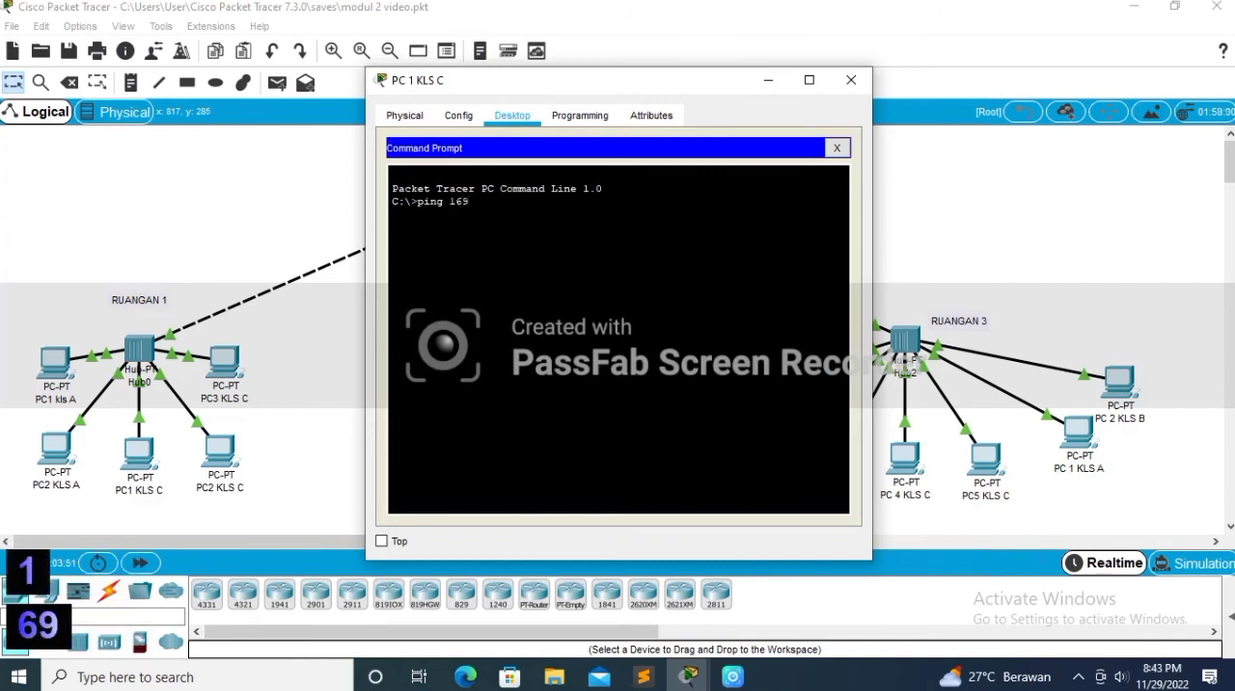
pyautogui.write('.254')
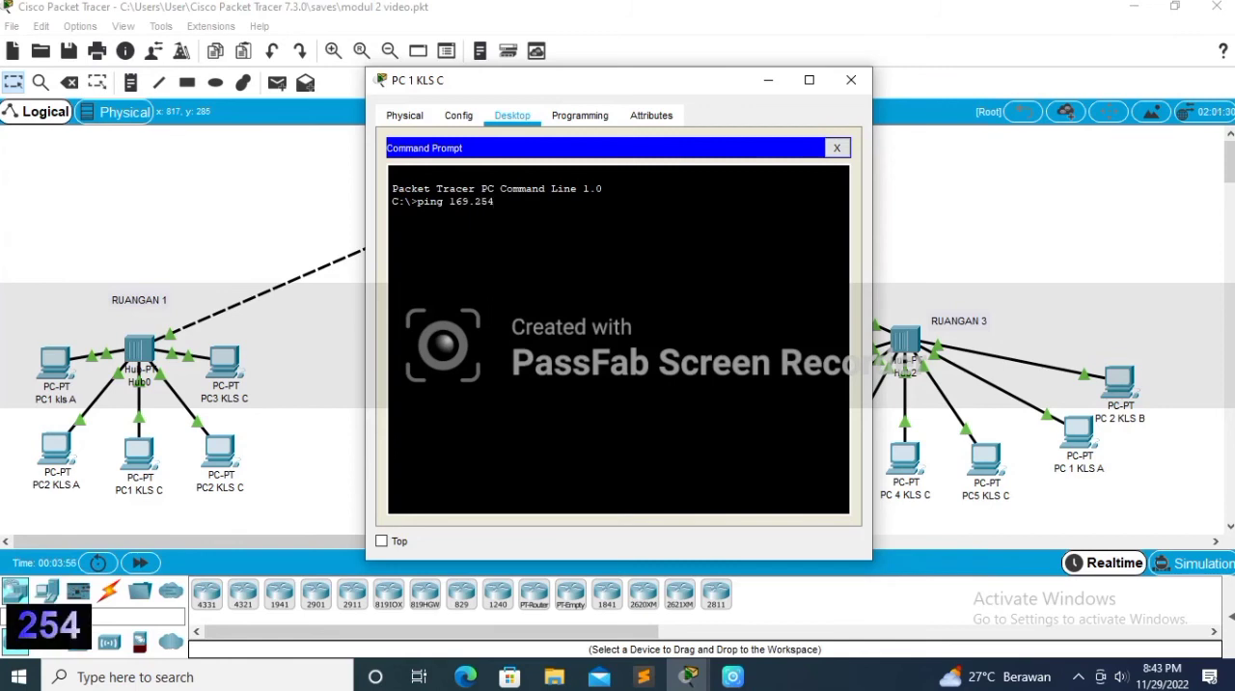
pyautogui.write('.')
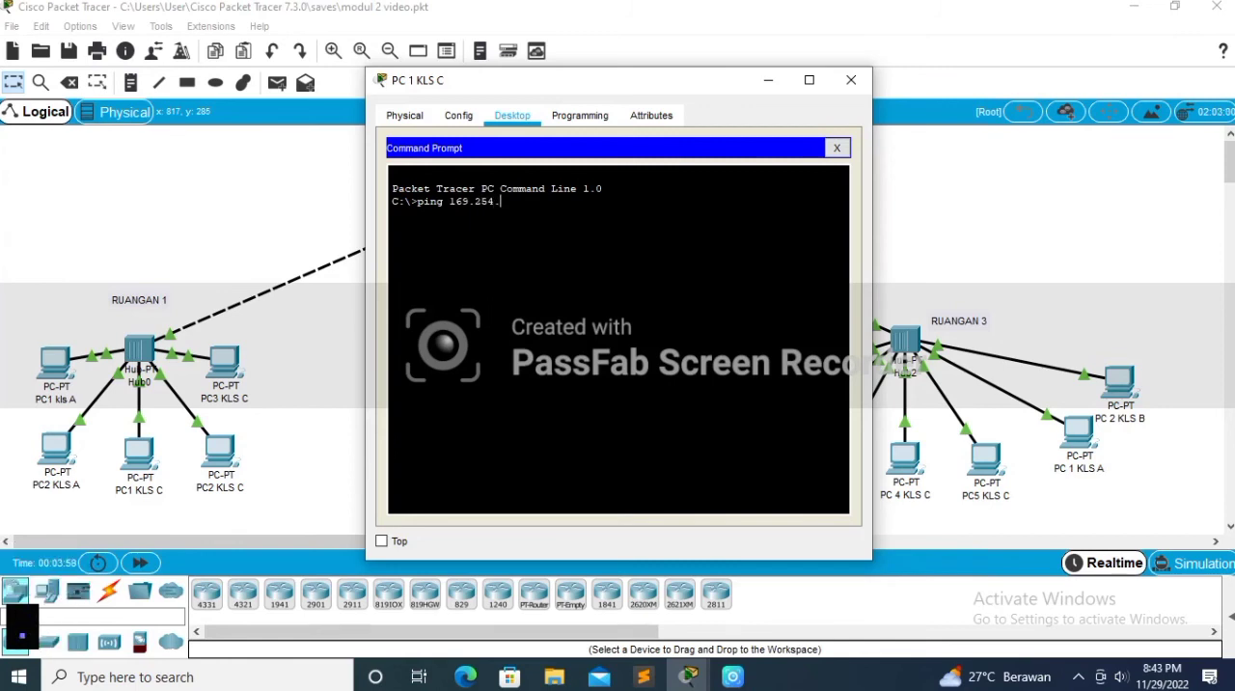
pyautogui.write('158')
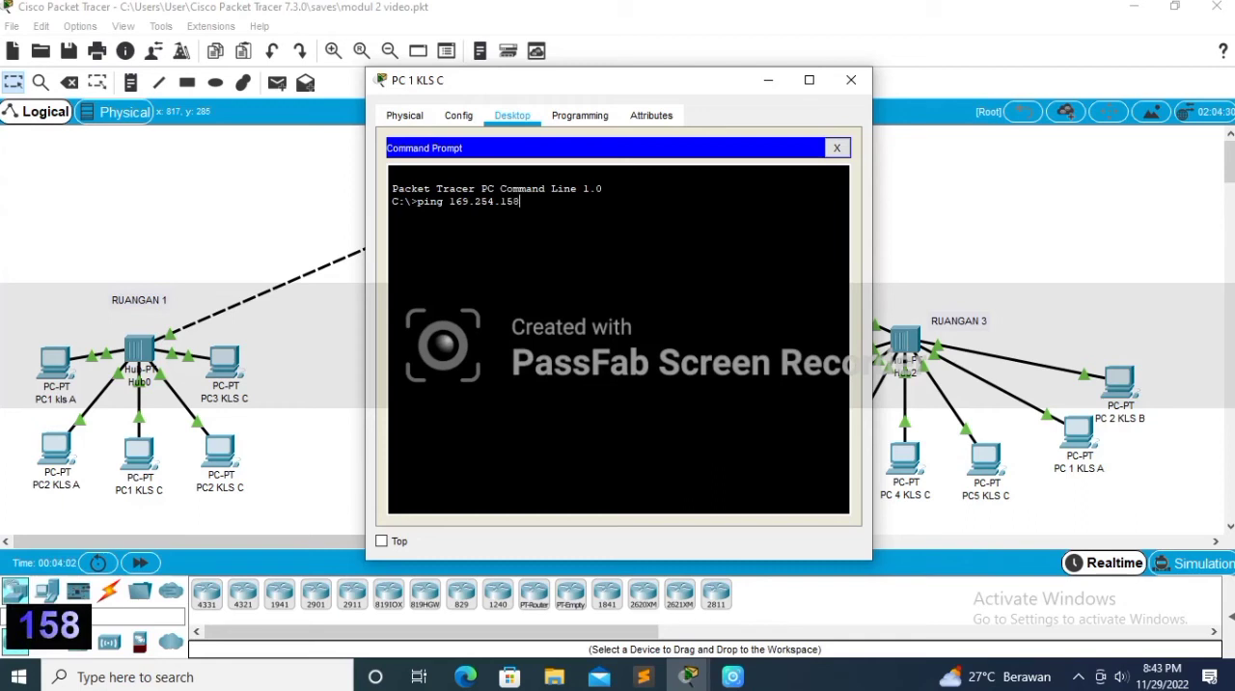
pyautogui.write('.')
pyautogui.write('62')
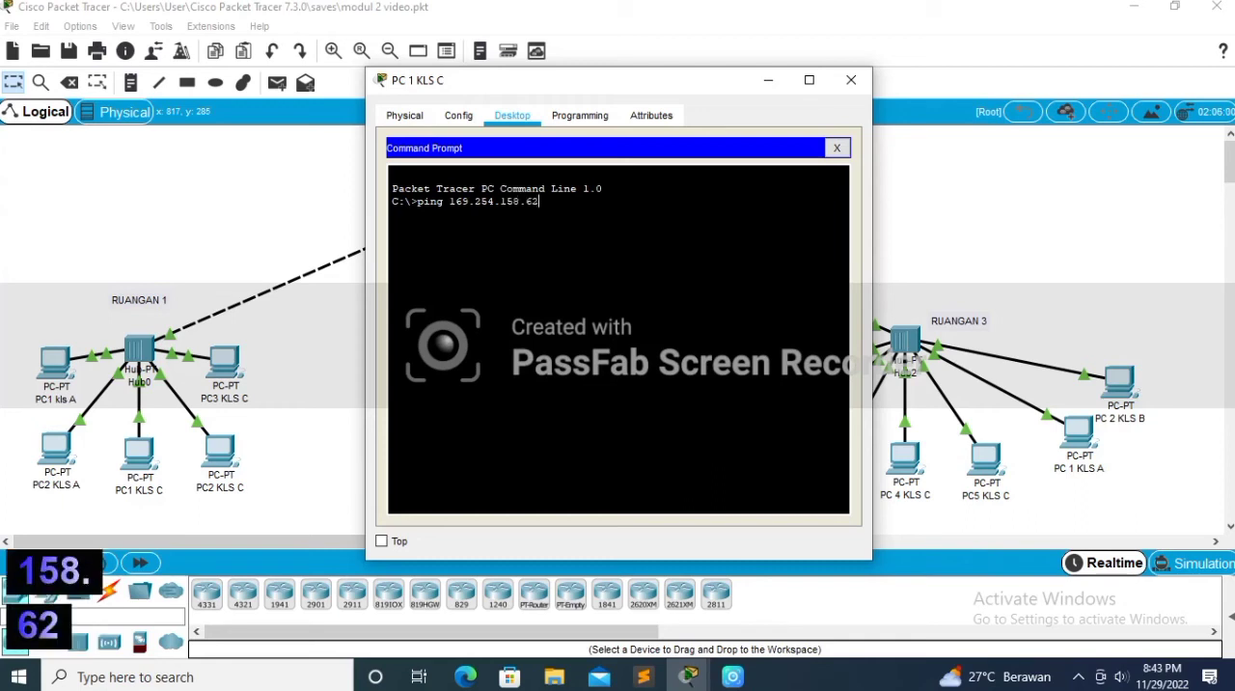
pyautogui.press('Return')
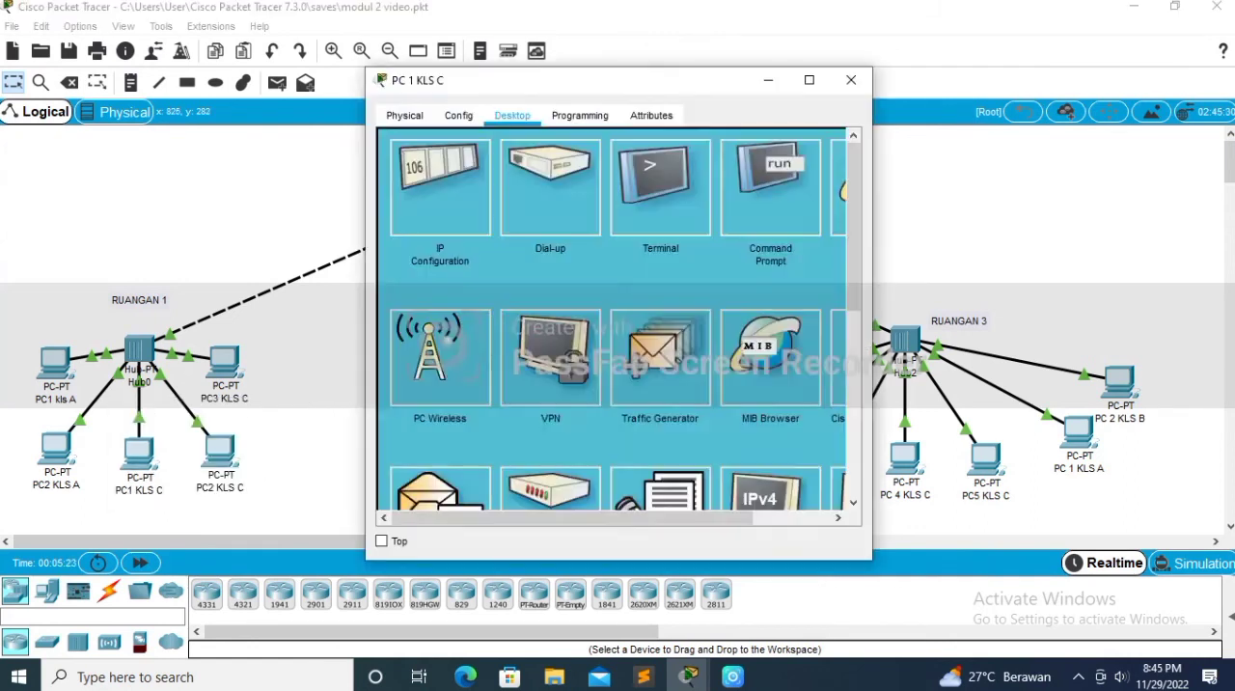
# Step: Set PC 1 KLS C in RUANGAN 3 to DHCP and ping 169.254.84.98 from its command prompt
pyautogui.click(427, 183)
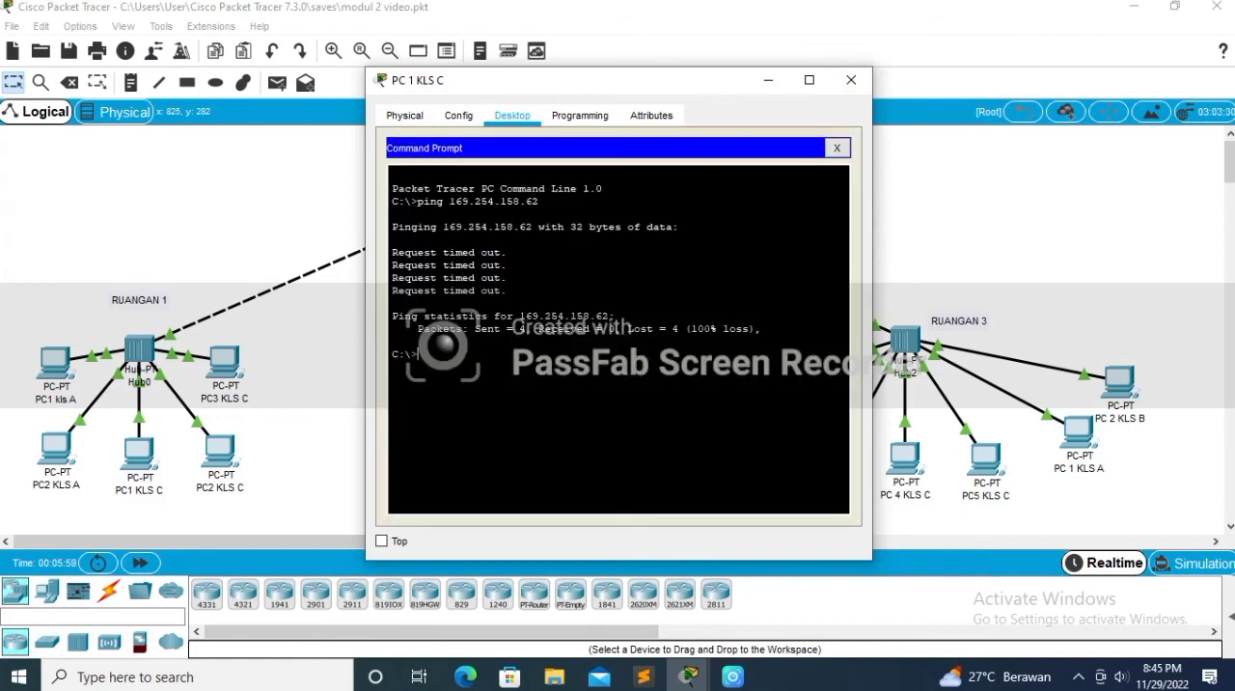
pyautogui.write('ping')
pyautogui.write('169.25')
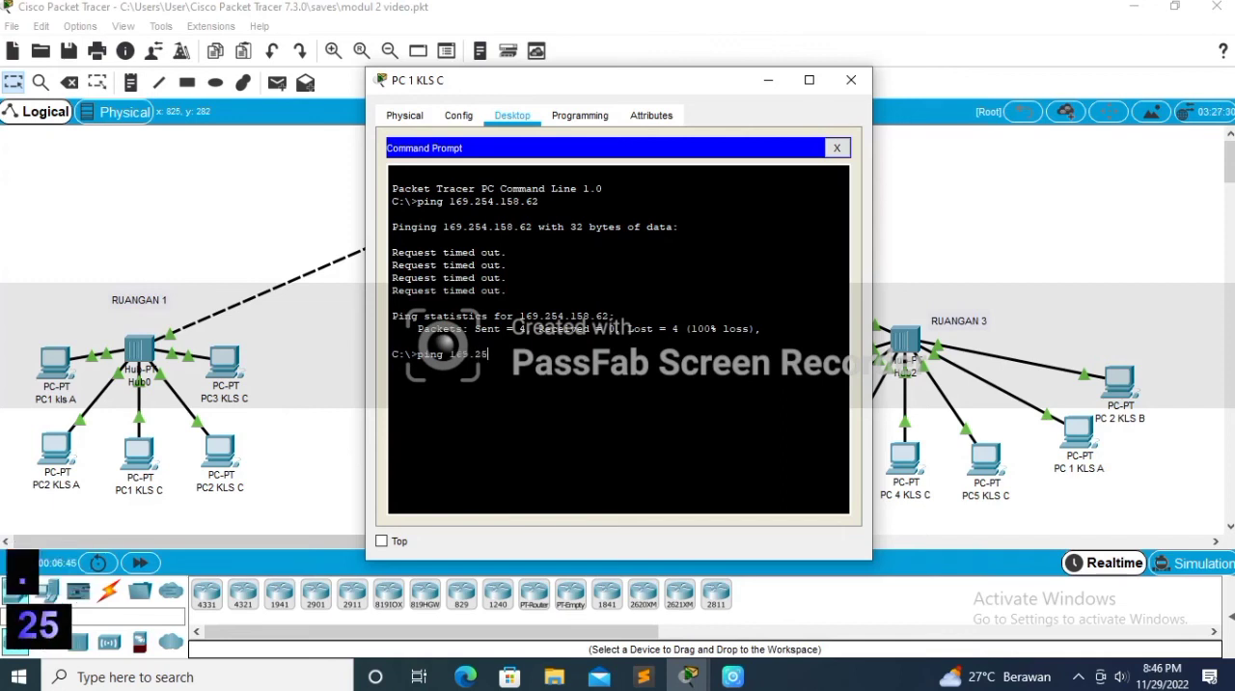
pyautogui.write('4.84.98')
pyautogui.press('Return')
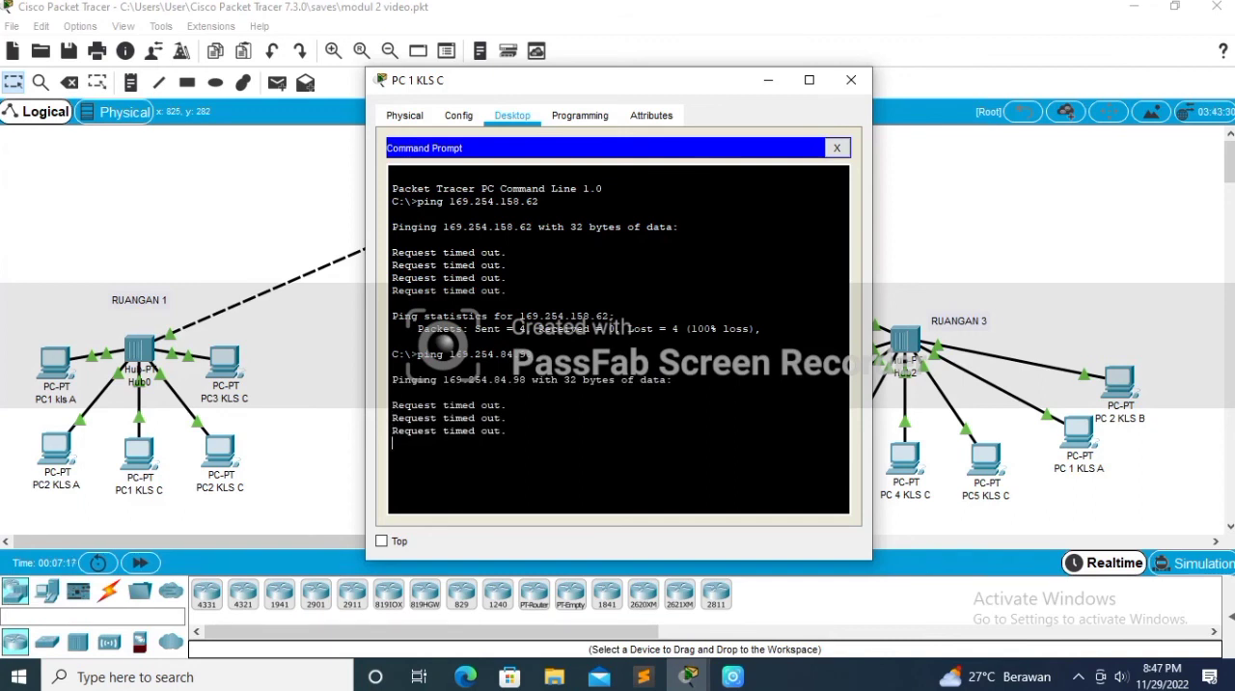
pyautogui.click(851, 80)
# Step: Check the IP configuration of PC 2 KLS C in RUANGAN 3
pyautogui.click(784, 432)
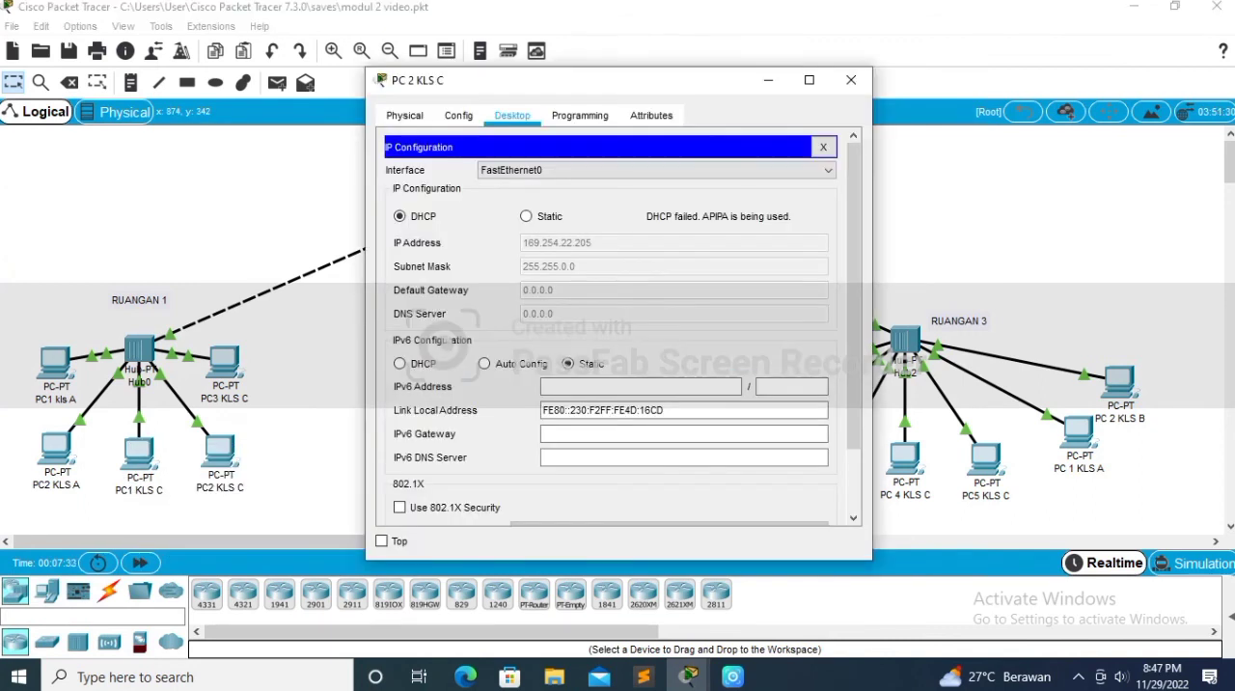
pyautogui.click(851, 81)
# Step: Set the IP configuration of PC1 KLS A in RUANGAN 2 to DHCP
pyautogui.click(635, 417)
pyautogui.click(513, 115)
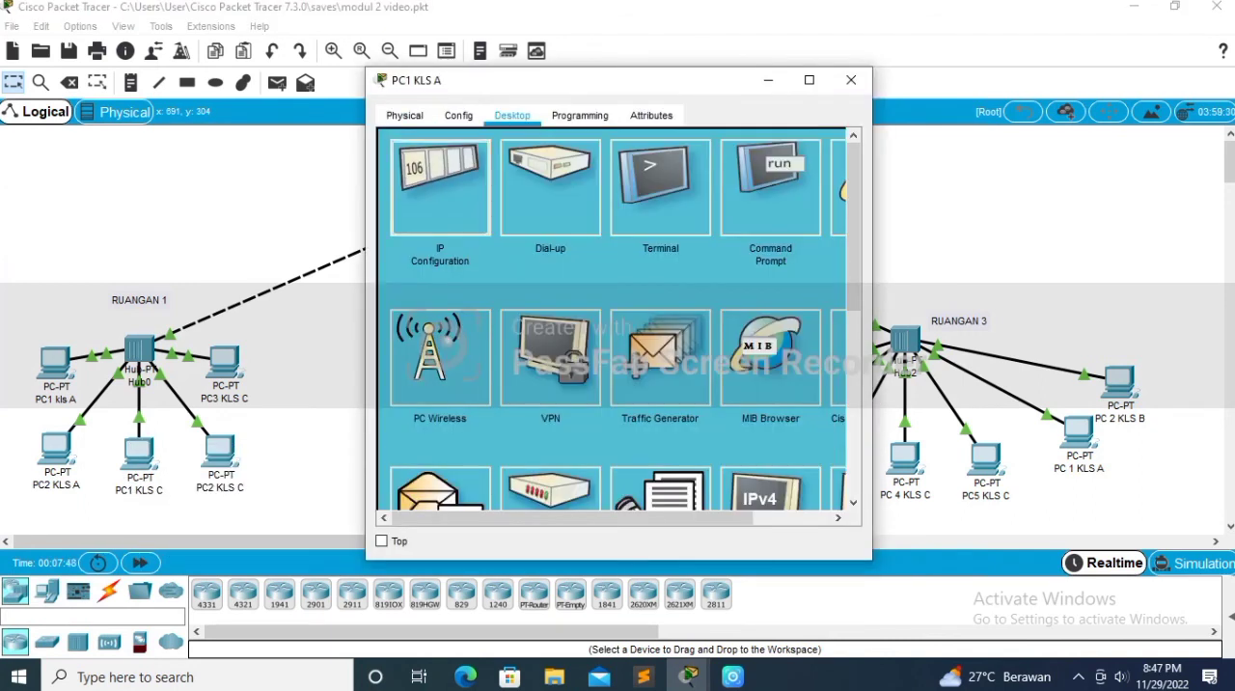
pyautogui.click(441, 187)
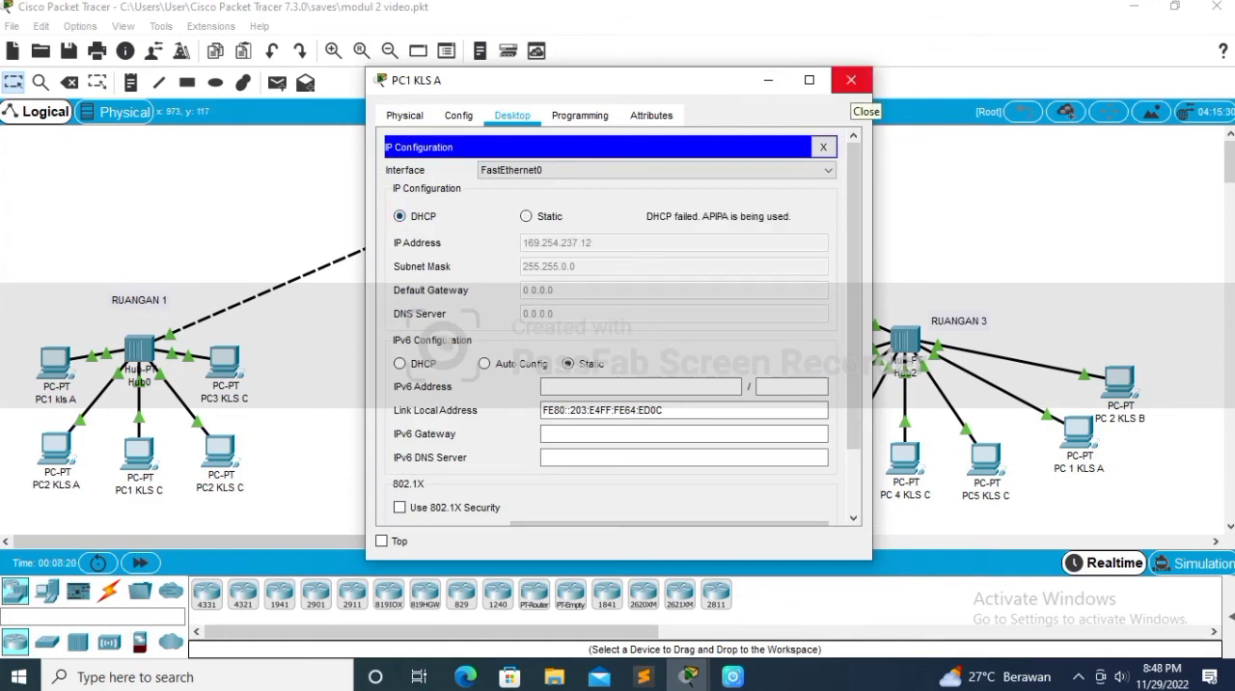
# Step: Begin a ping to an address starting with 169.254. in the command prompt of PC 1 KLS C in RUANGAN 3
pyautogui.click(852, 80)
pyautogui.click(731, 391)
pyautogui.click(794, 189)
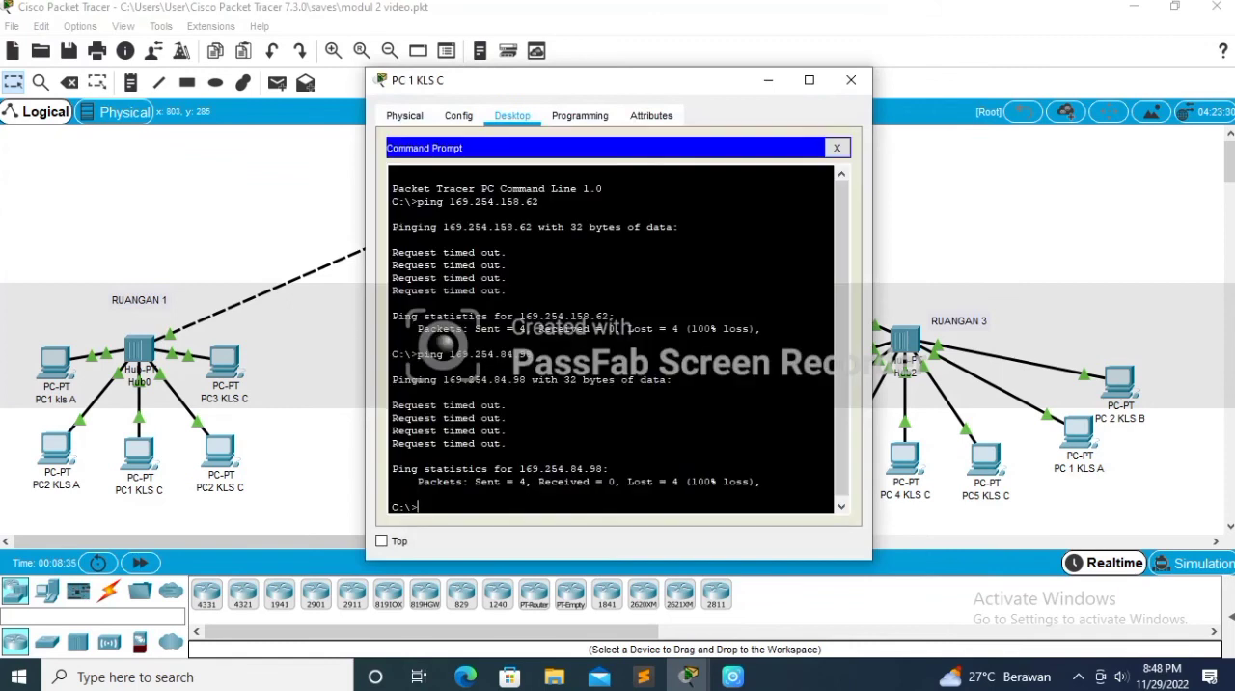
pyautogui.write('ping 169.254.')
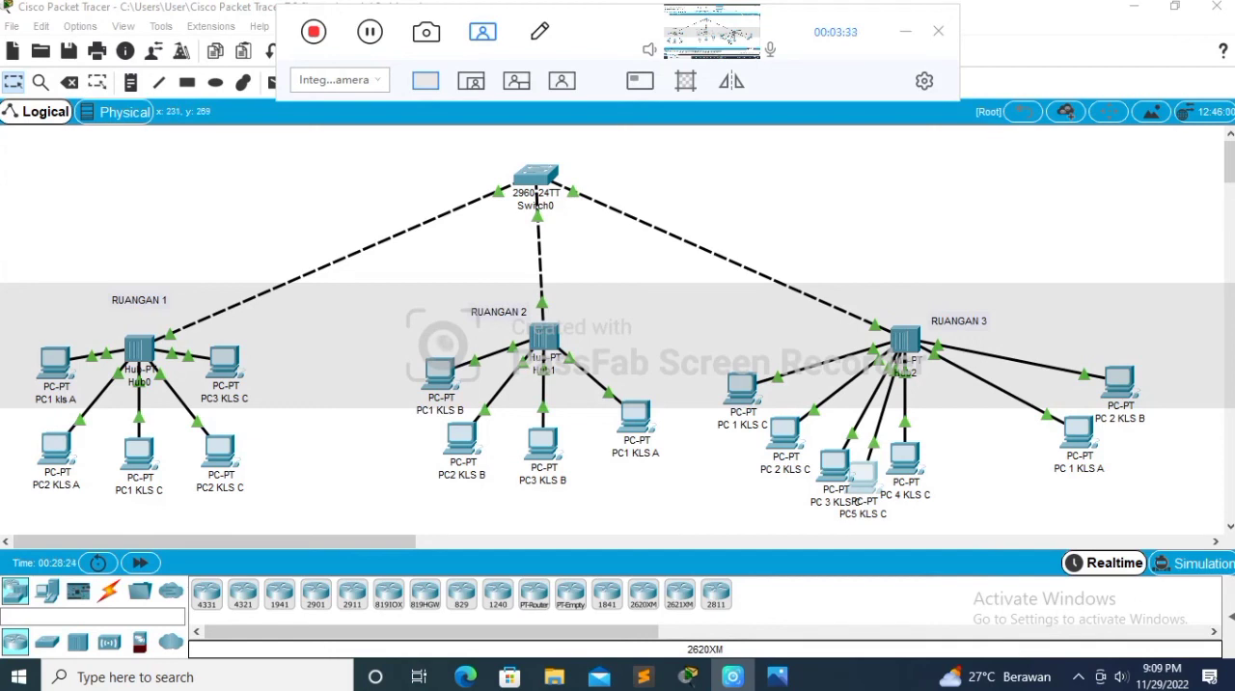
# Step: Set the IP configuration of PC3 KLS C in RUANGAN 1 to DHCP
pyautogui.click(225, 363)
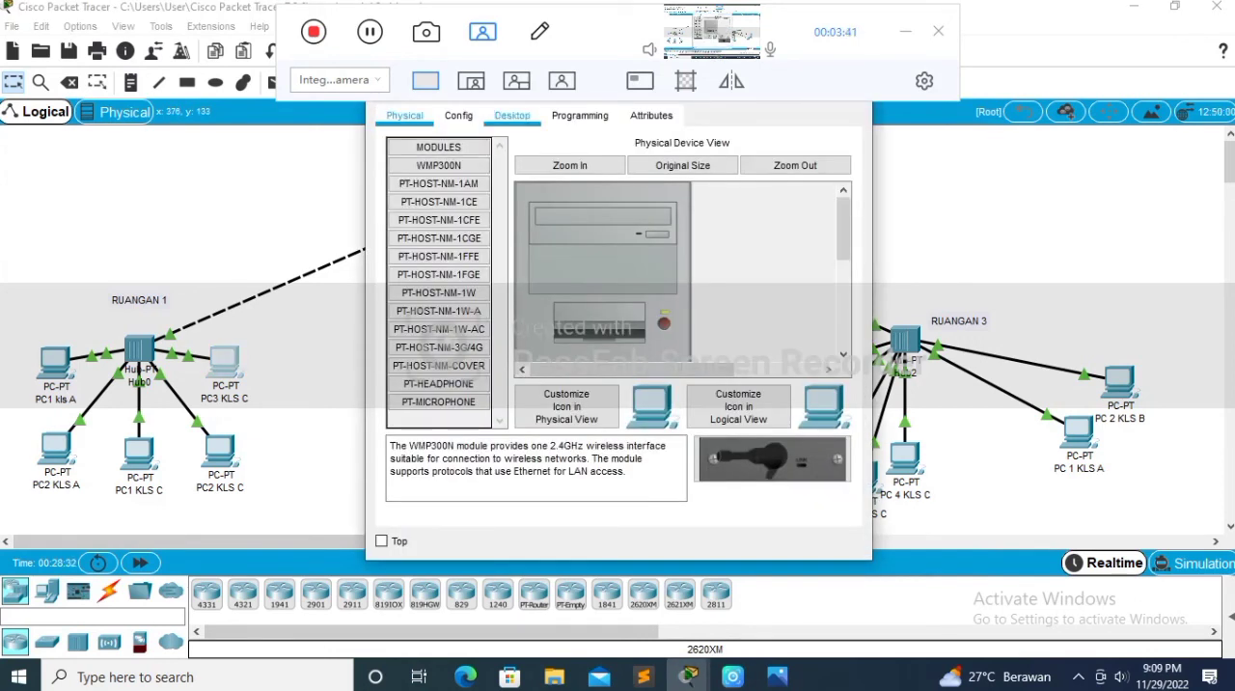
pyautogui.click(512, 115)
pyautogui.click(400, 217)
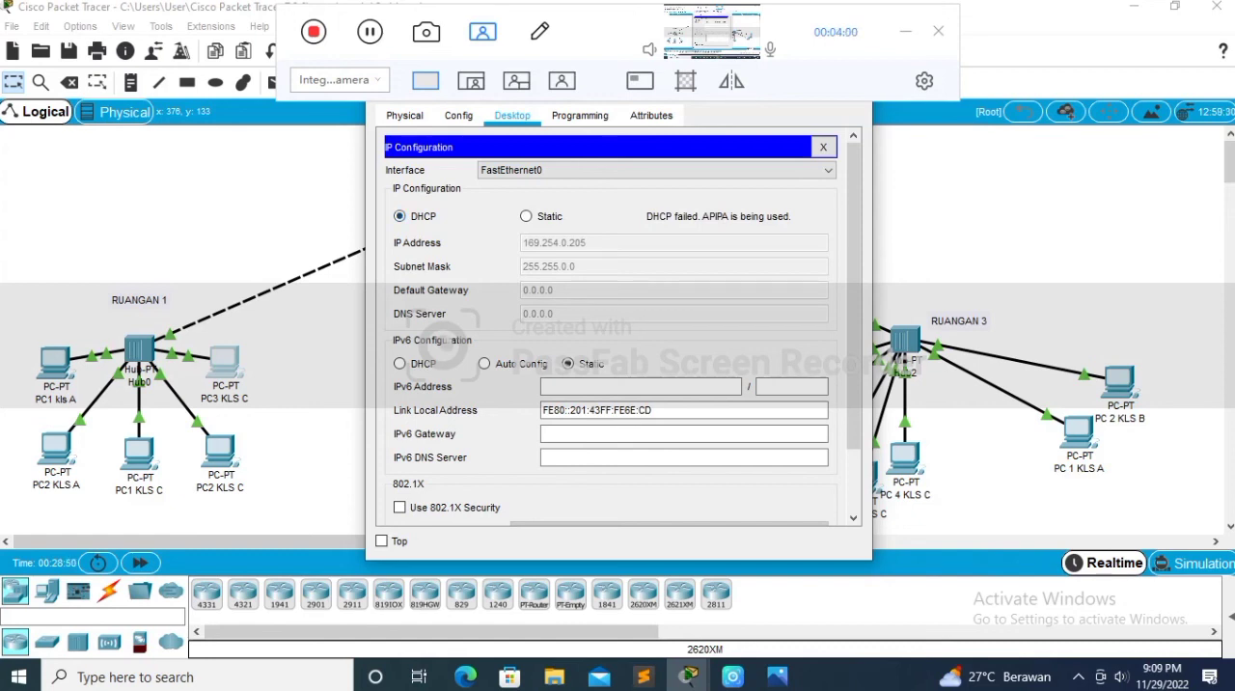
pyautogui.click(905, 32)
pyautogui.click(849, 80)
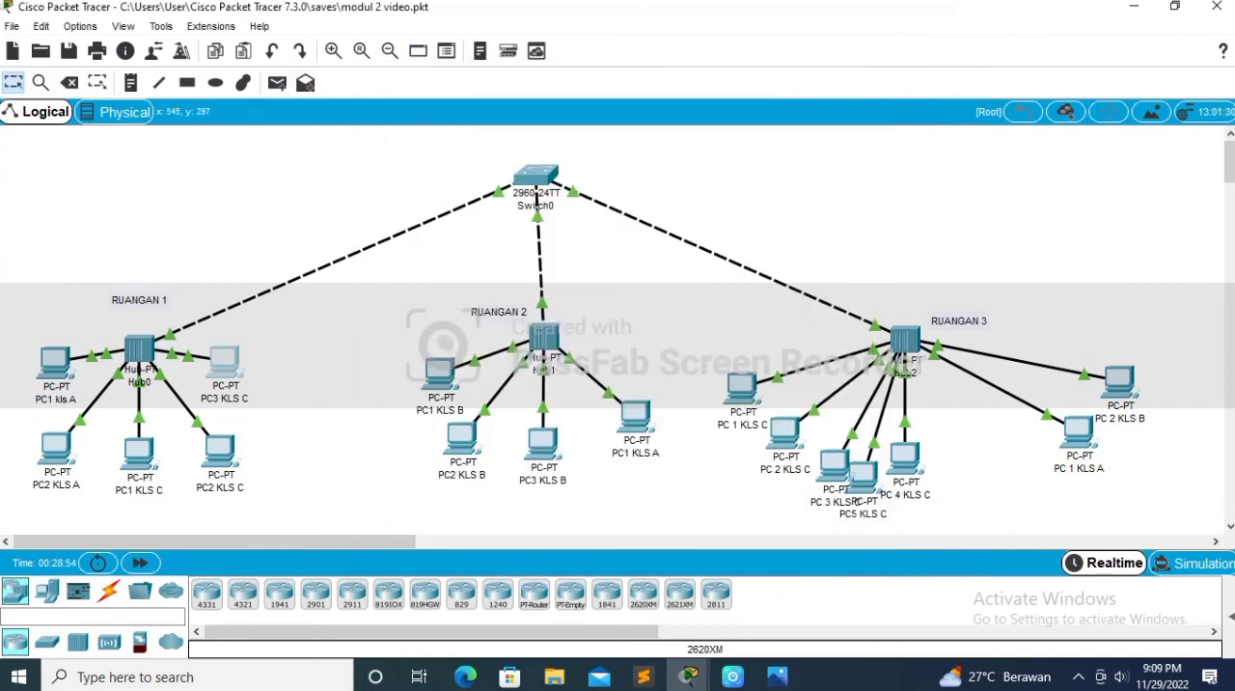
# Step: Ping 196.254.0.205 from the command prompt of PC2 KLS B in RUANGAN 2
pyautogui.click(462, 439)
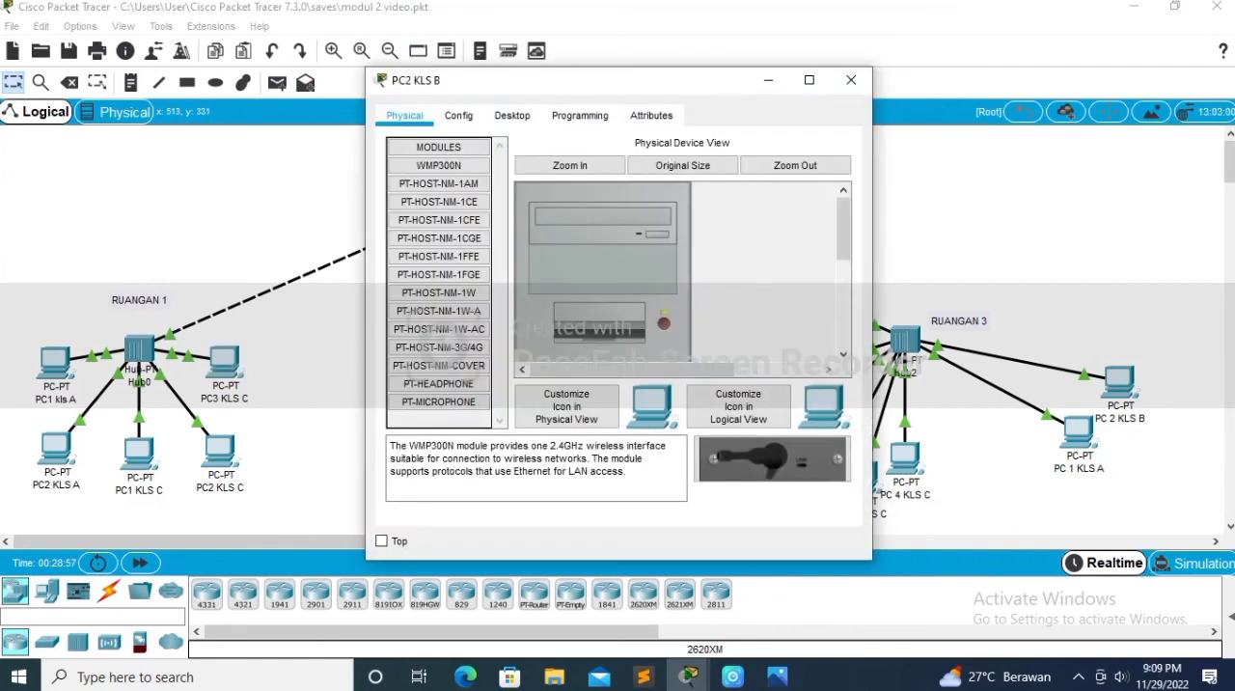
pyautogui.click(512, 115)
pyautogui.click(703, 217)
pyautogui.write('ping ')
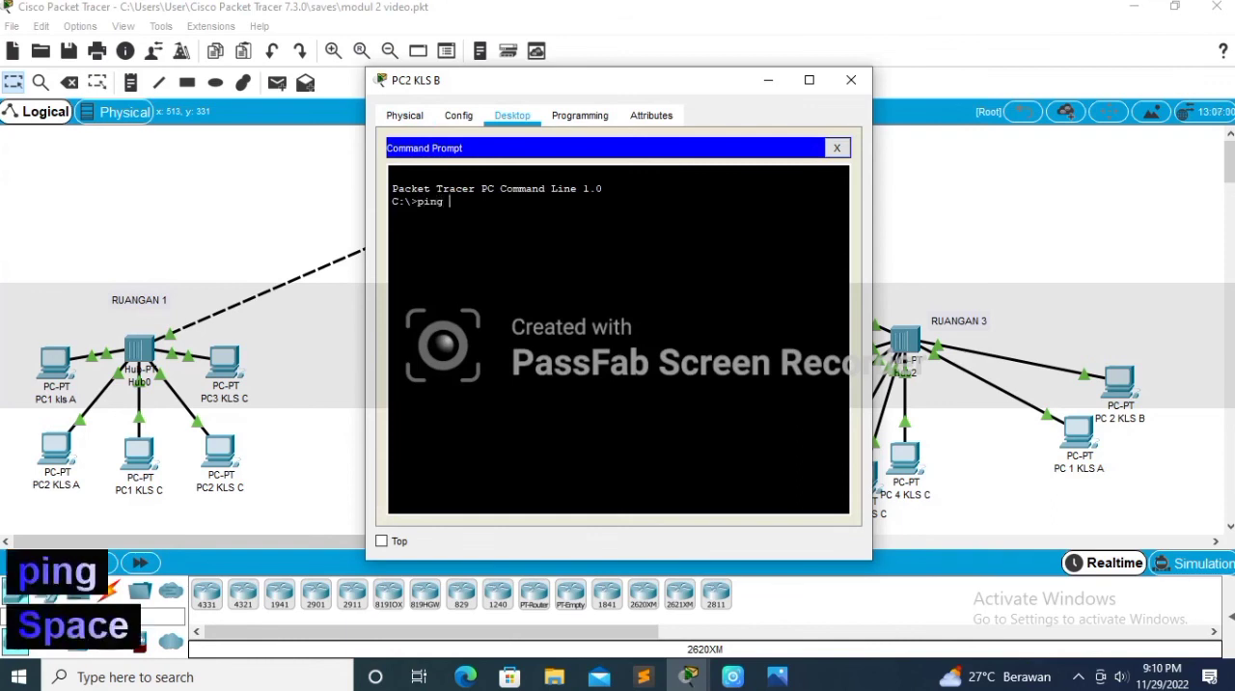
pyautogui.write('196.')
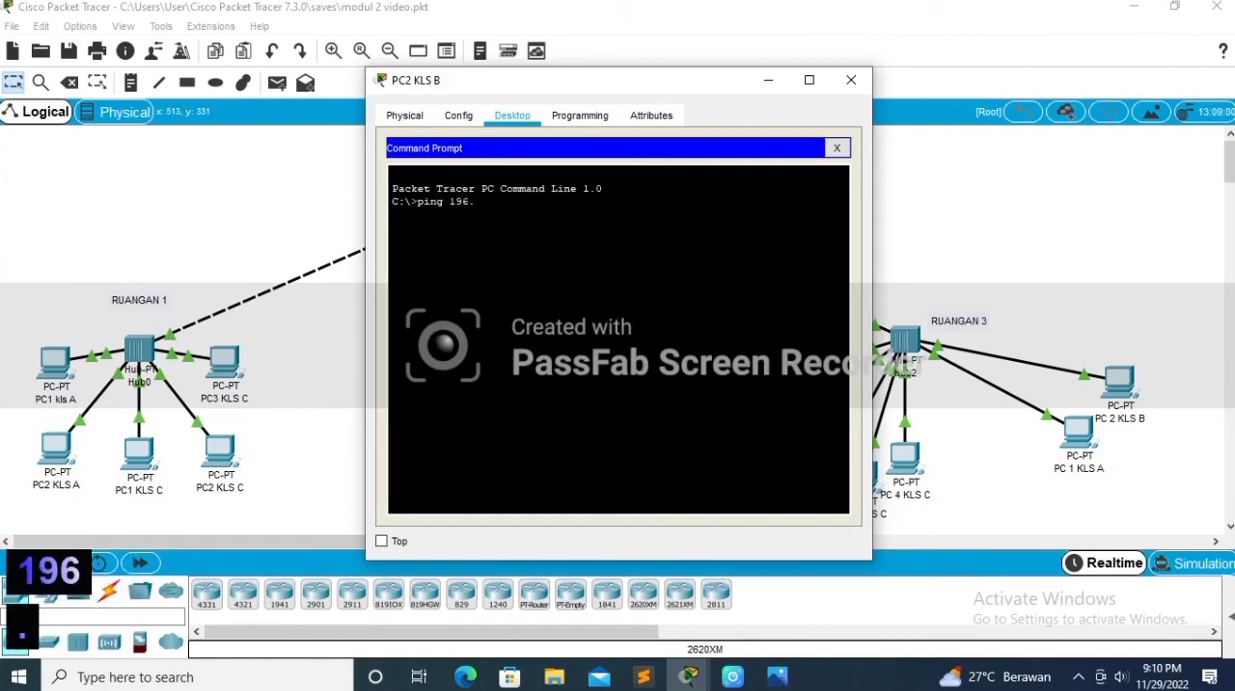
pyautogui.write('254.')
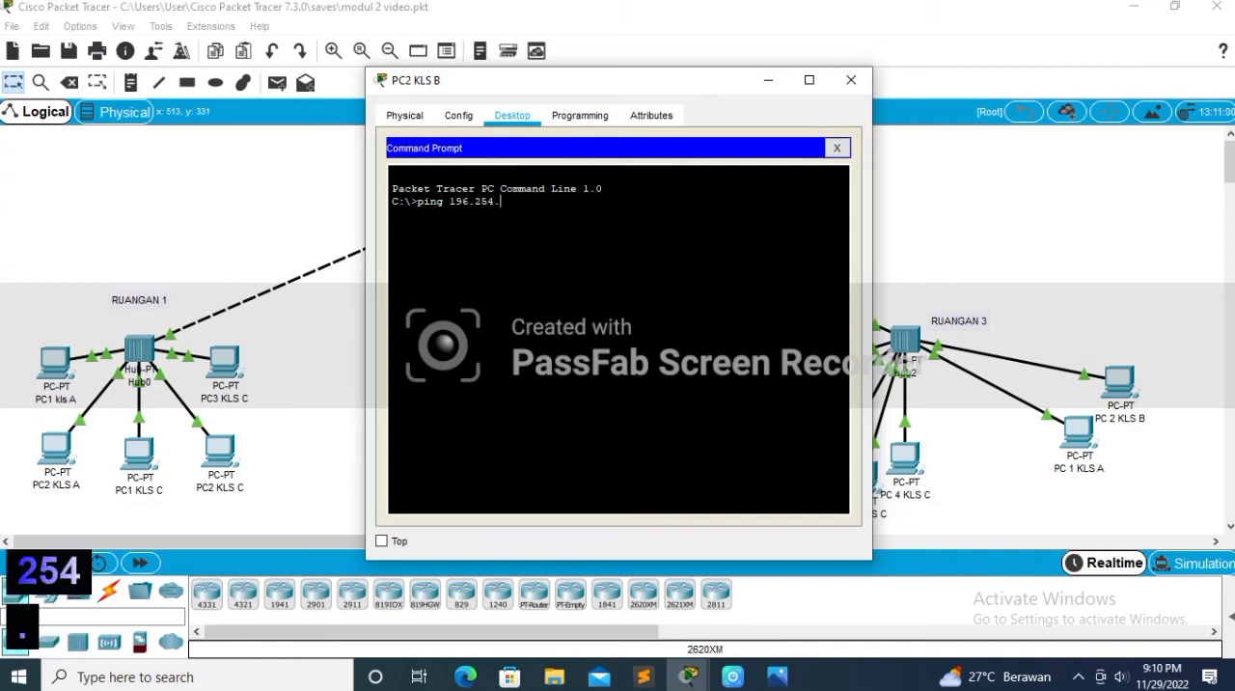
pyautogui.write('0.')
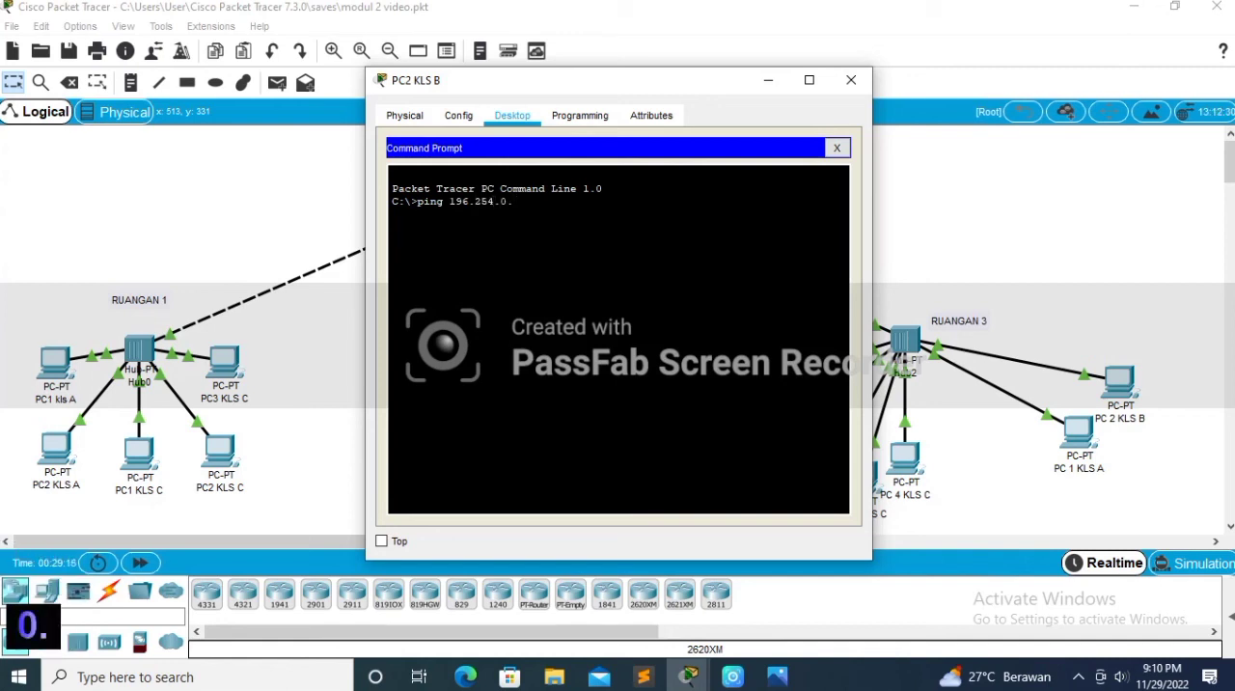
pyautogui.write('205')
pyautogui.press('Return')
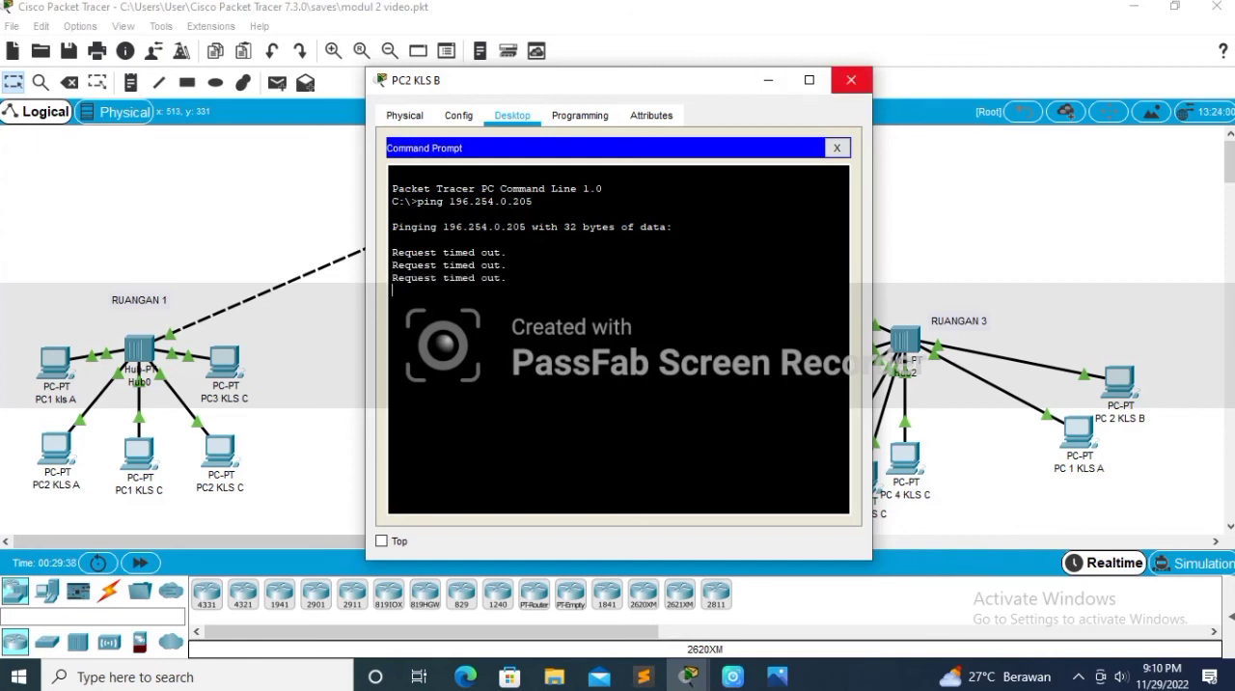
pyautogui.click(852, 80)
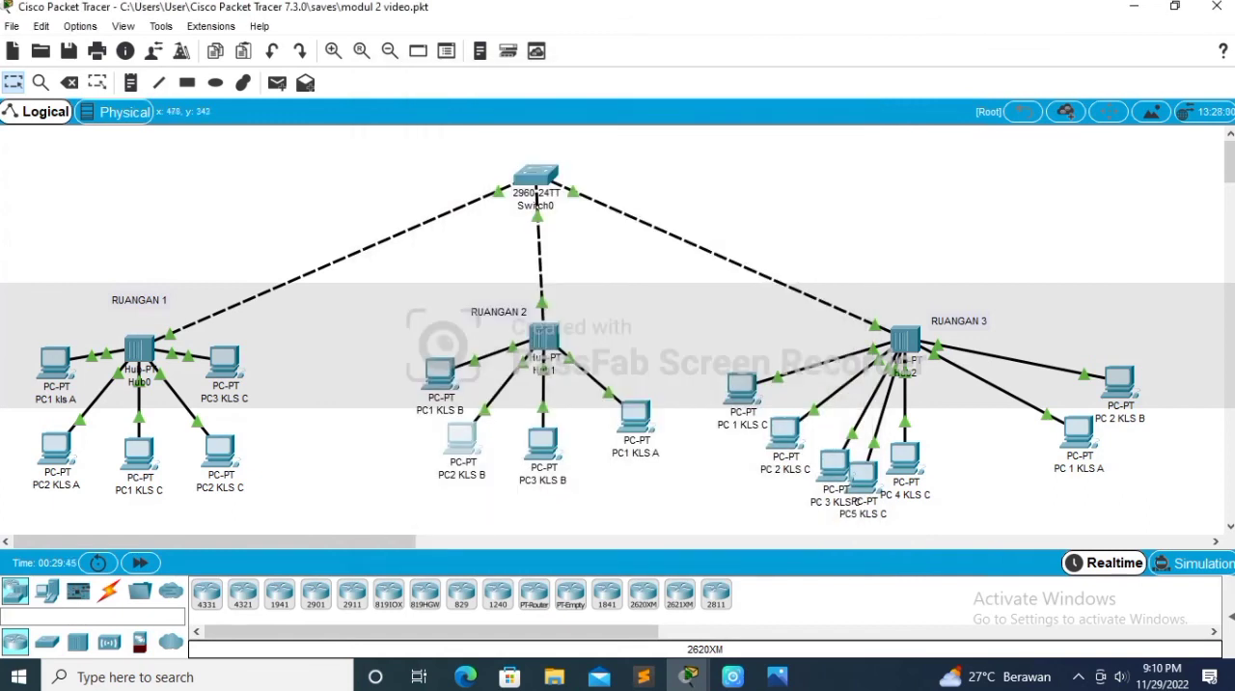
# Step: Set the IP configuration of PC3 KLS B in RUANGAN 2 to DHCP
pyautogui.click(542, 442)
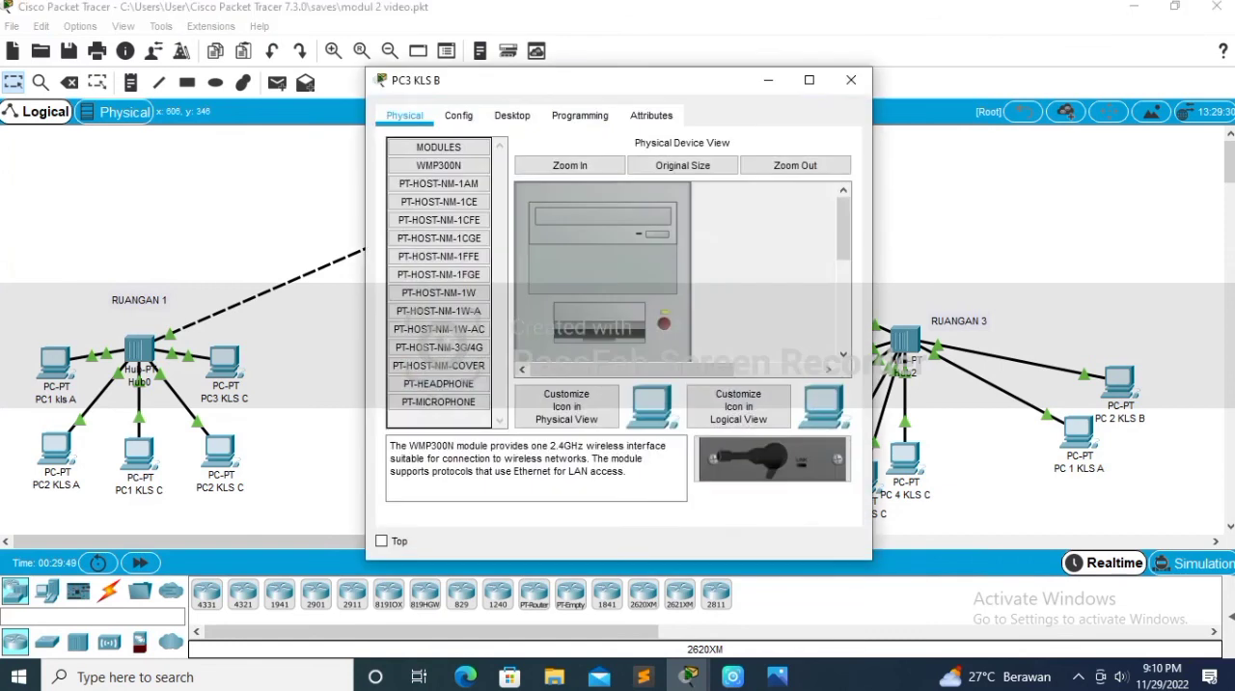
pyautogui.click(513, 115)
pyautogui.click(459, 114)
pyautogui.click(513, 115)
pyautogui.click(440, 188)
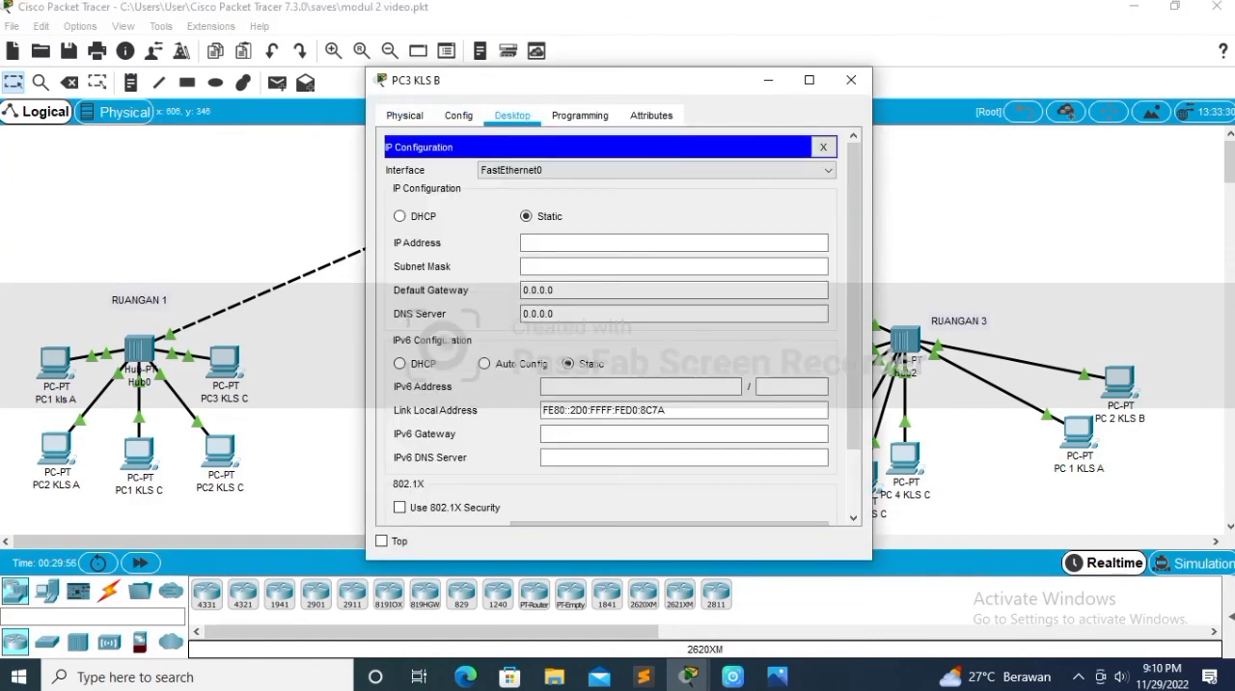
pyautogui.click(399, 216)
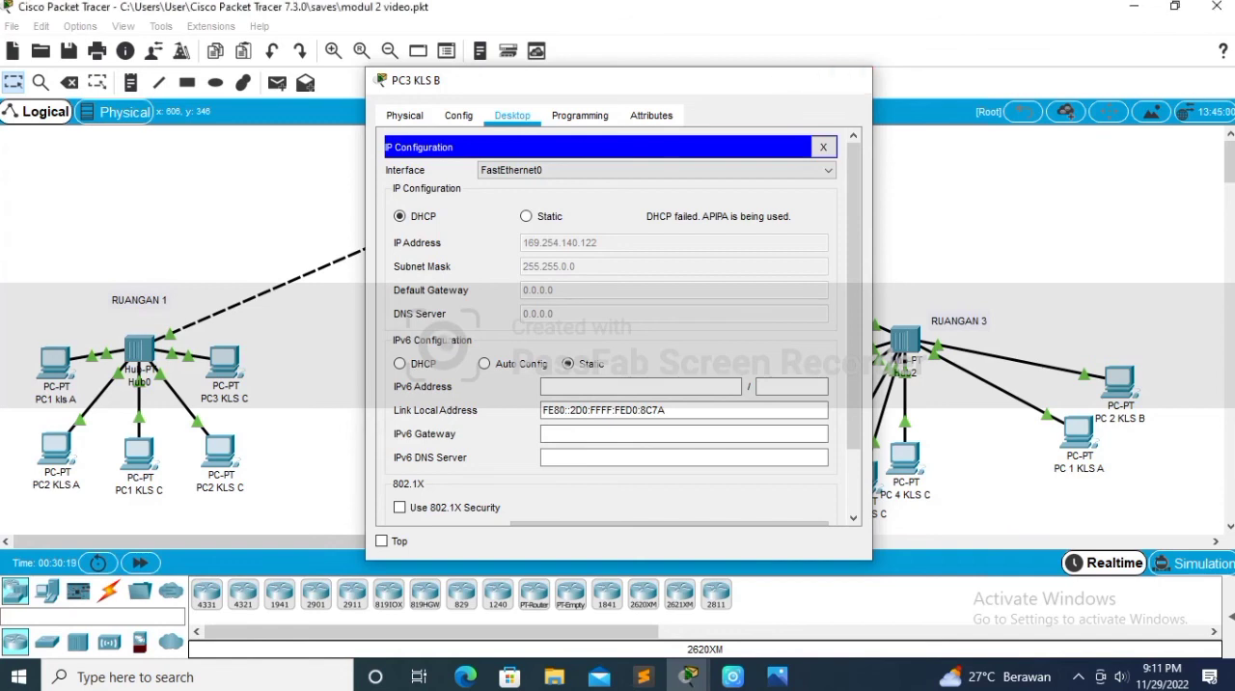
pyautogui.click(852, 80)
# Step: Ping 169.254.140.122 from the command prompt of PC3 KLS C in RUANGAN 1
pyautogui.click(224, 362)
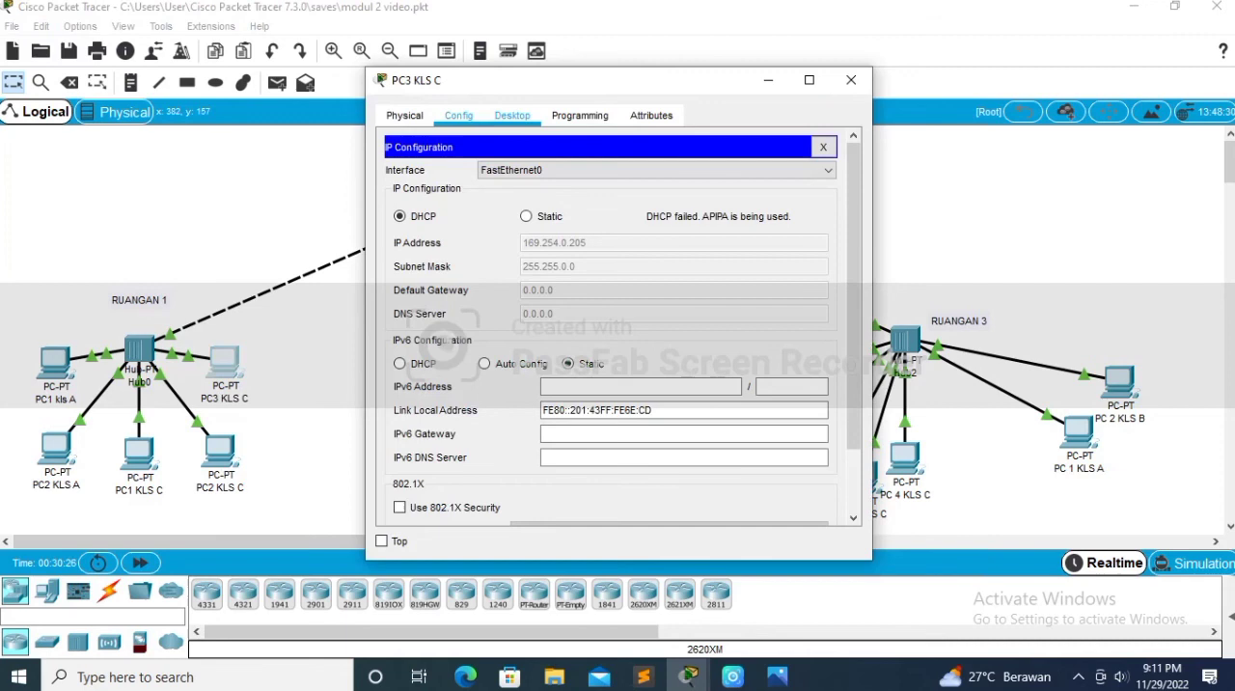
pyautogui.click(459, 114)
pyautogui.click(513, 115)
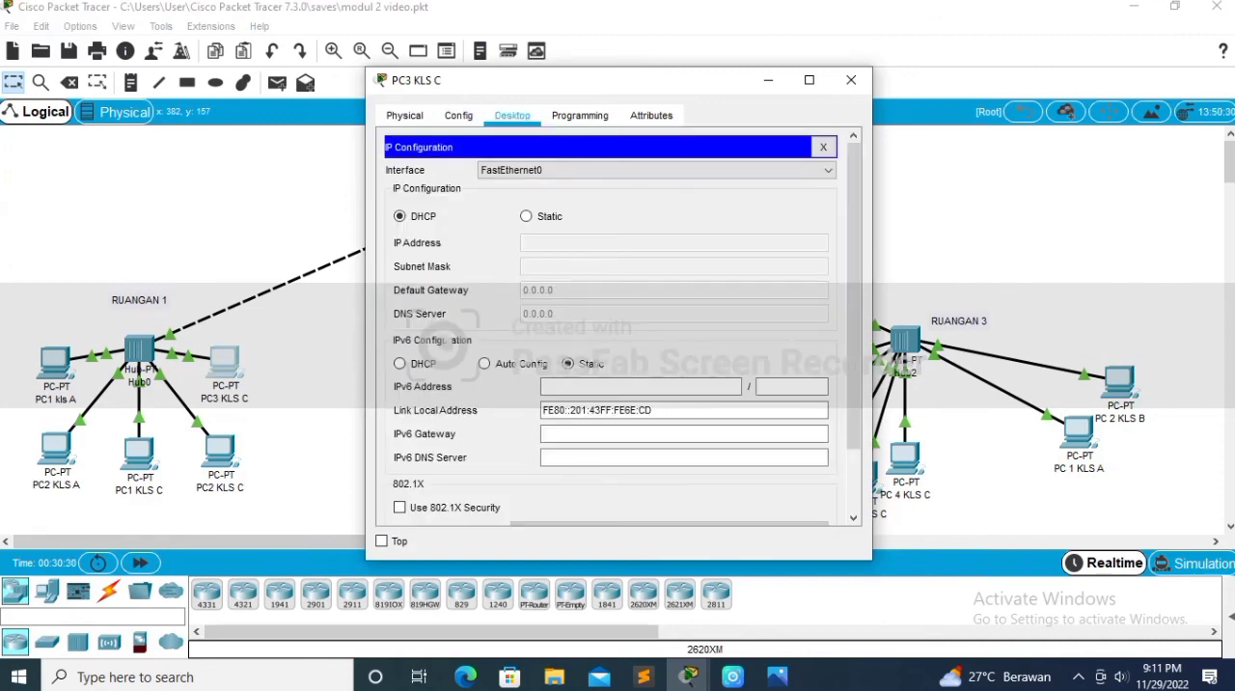
pyautogui.click(823, 147)
pyautogui.click(777, 189)
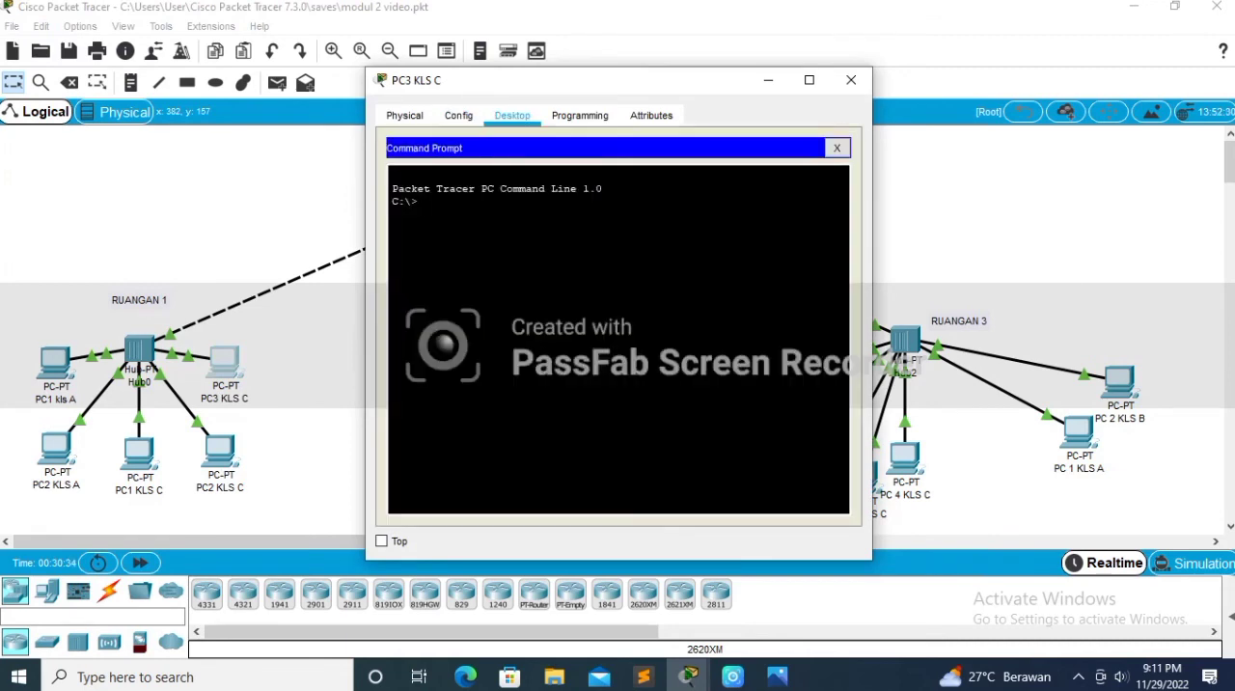
pyautogui.write('ping ')
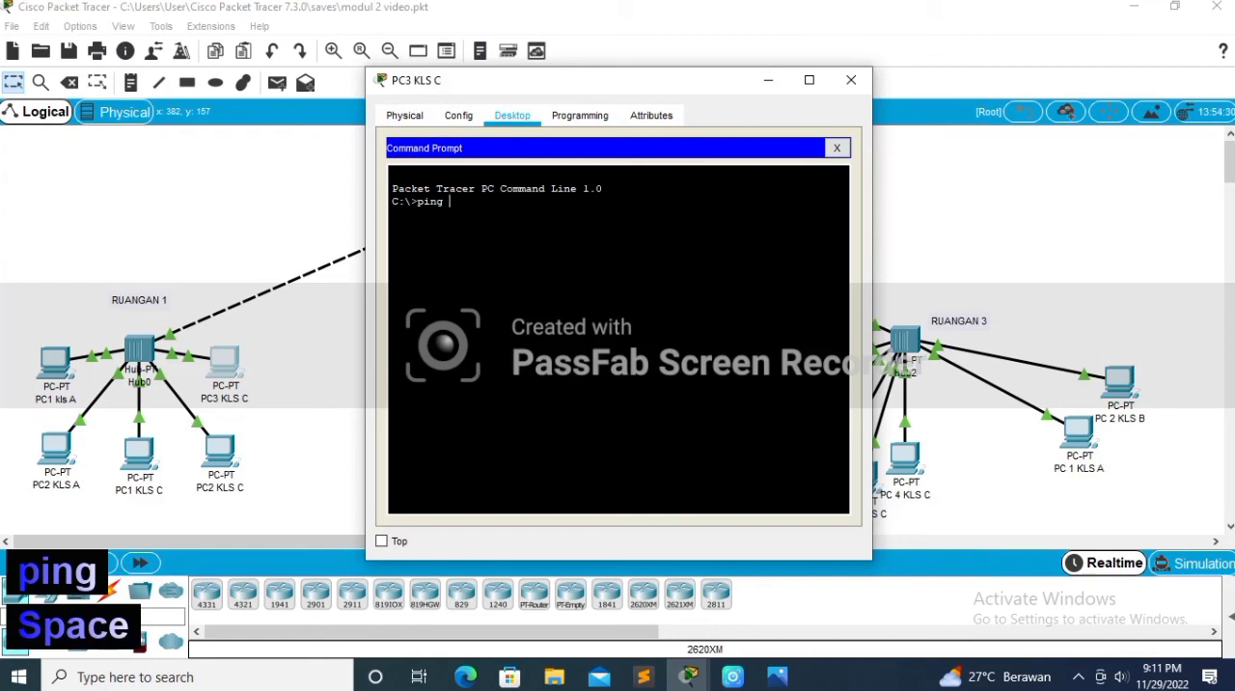
pyautogui.write('169')
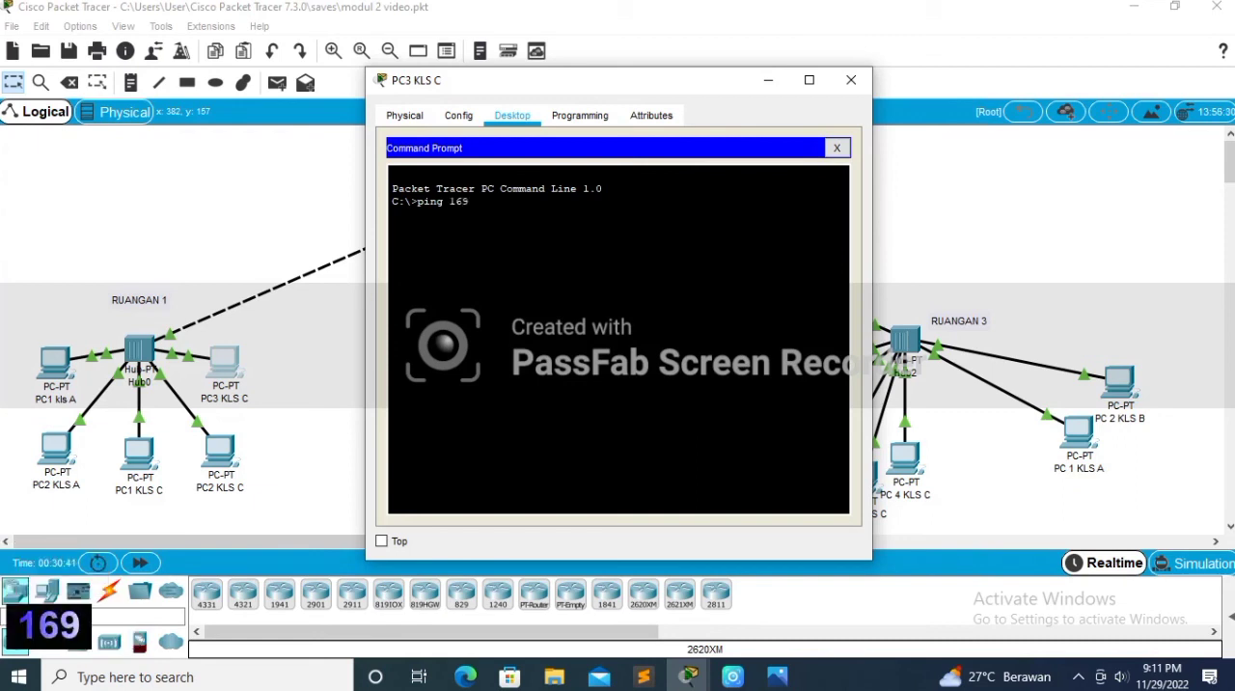
pyautogui.write('.254')
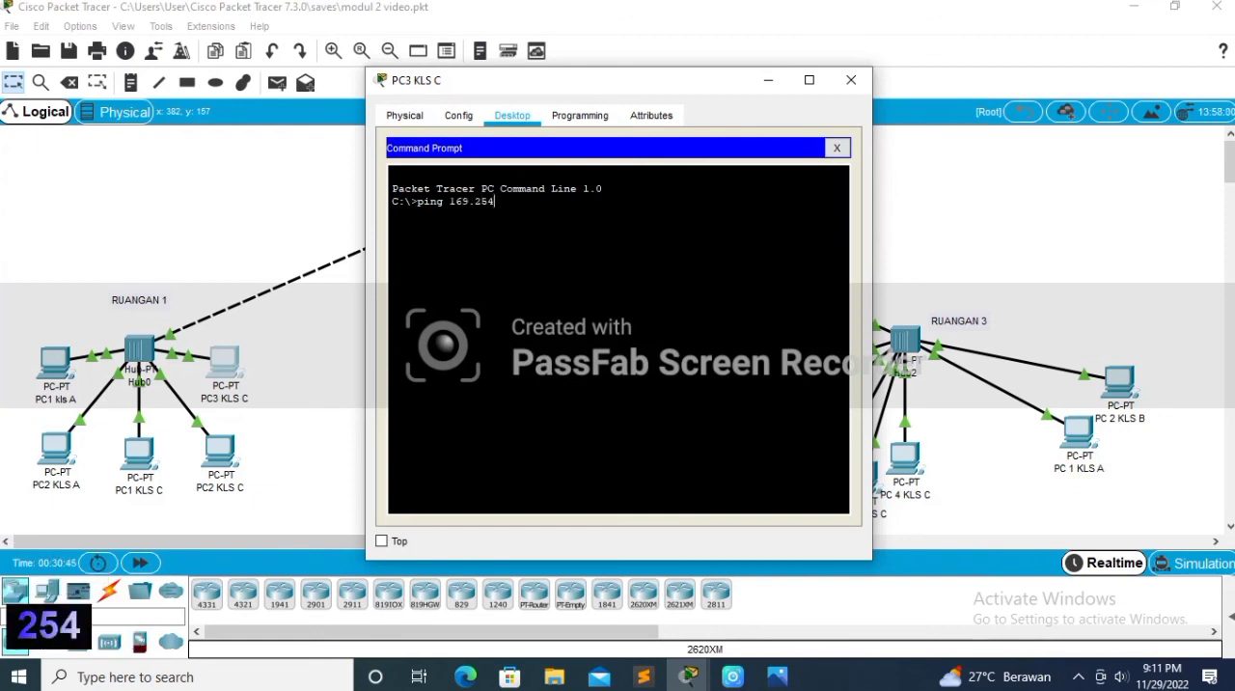
pyautogui.write('.1')
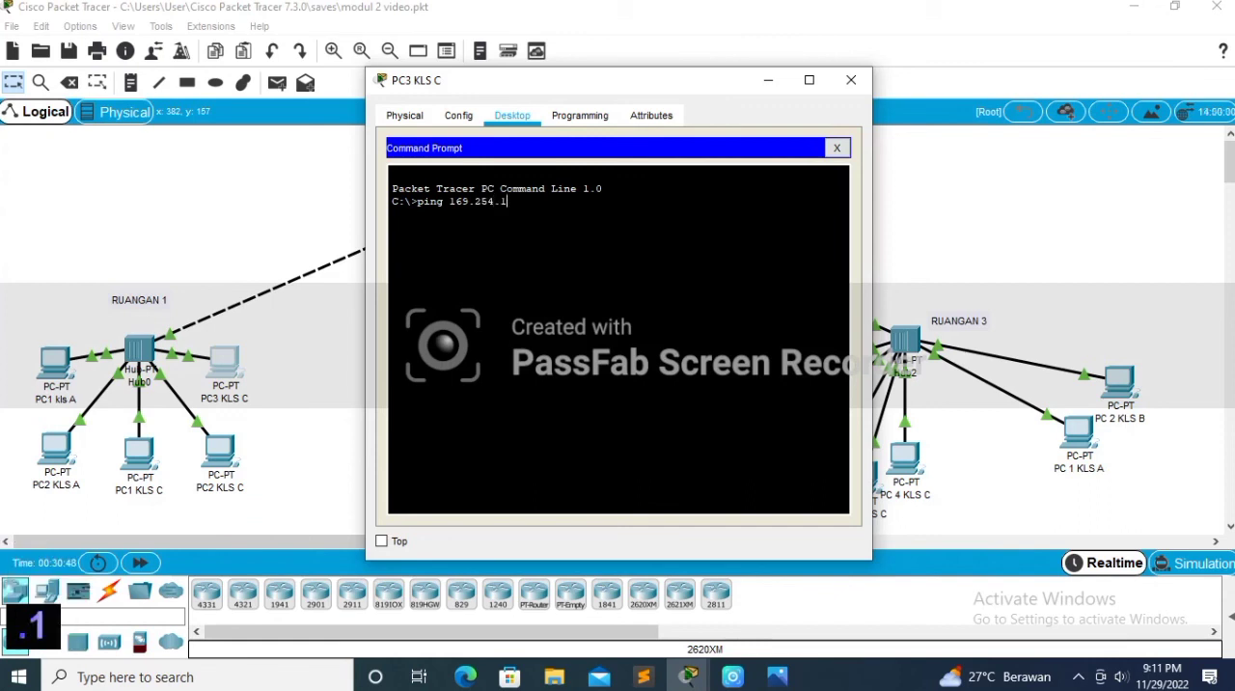
pyautogui.write('40.122')
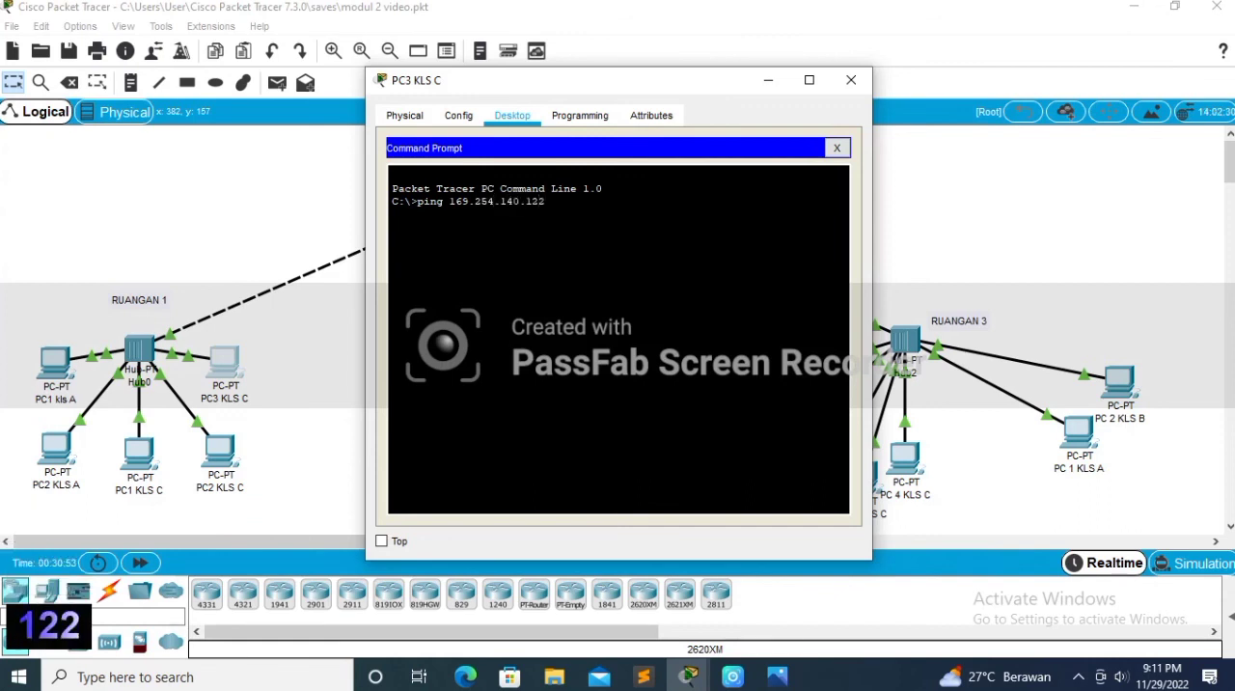
pyautogui.press('Return')
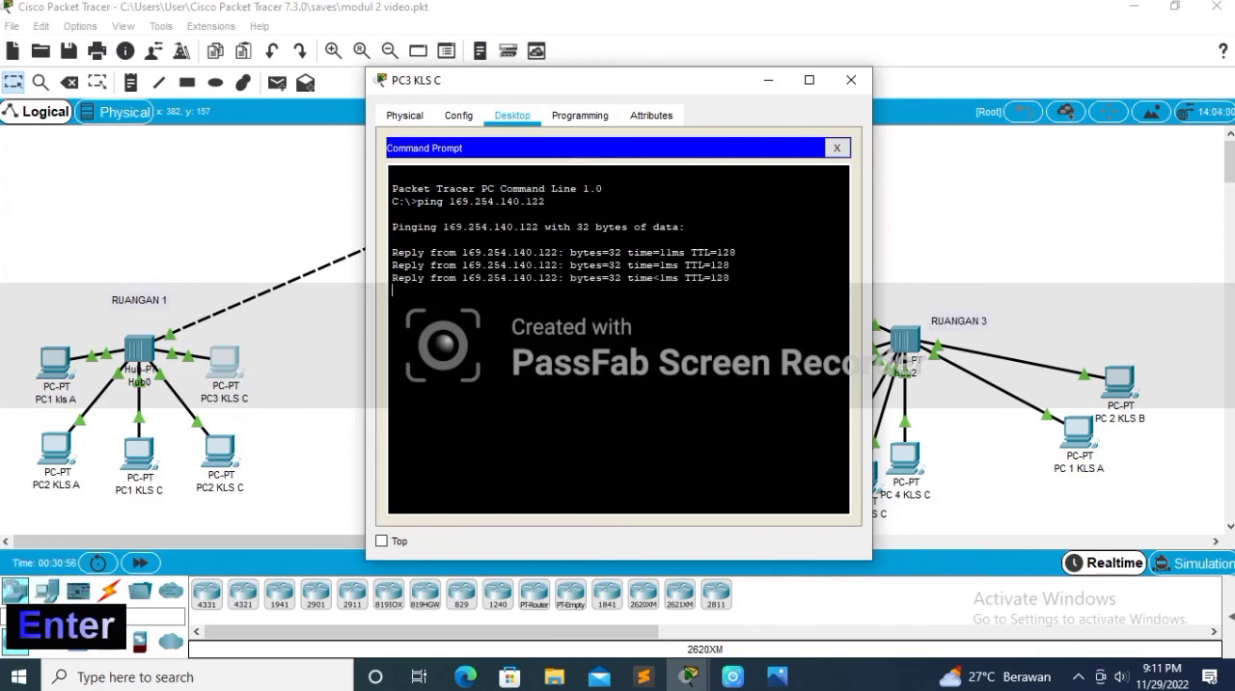